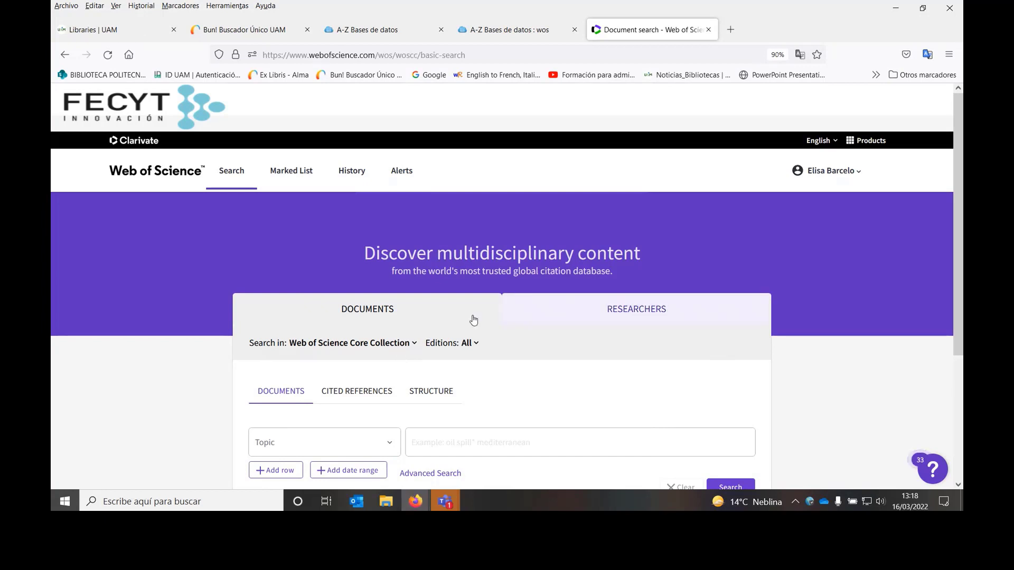
# Step: Examine the searchable fields available for a document search, from All Fields down to Web of Science Categories
pyautogui.scroll(-2, 751, 312)
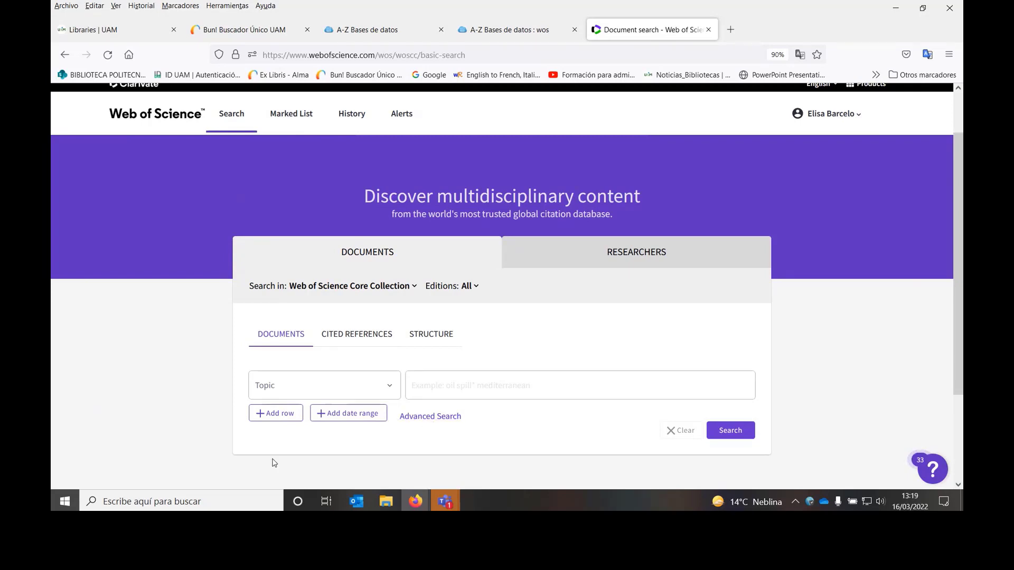
pyautogui.click(391, 389)
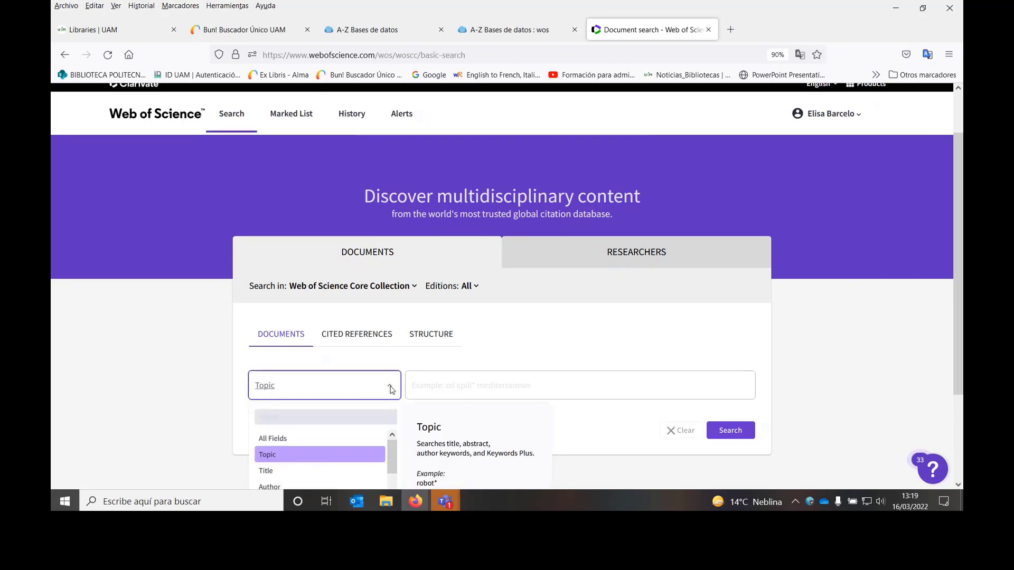
pyautogui.scroll(-2, 391, 390)
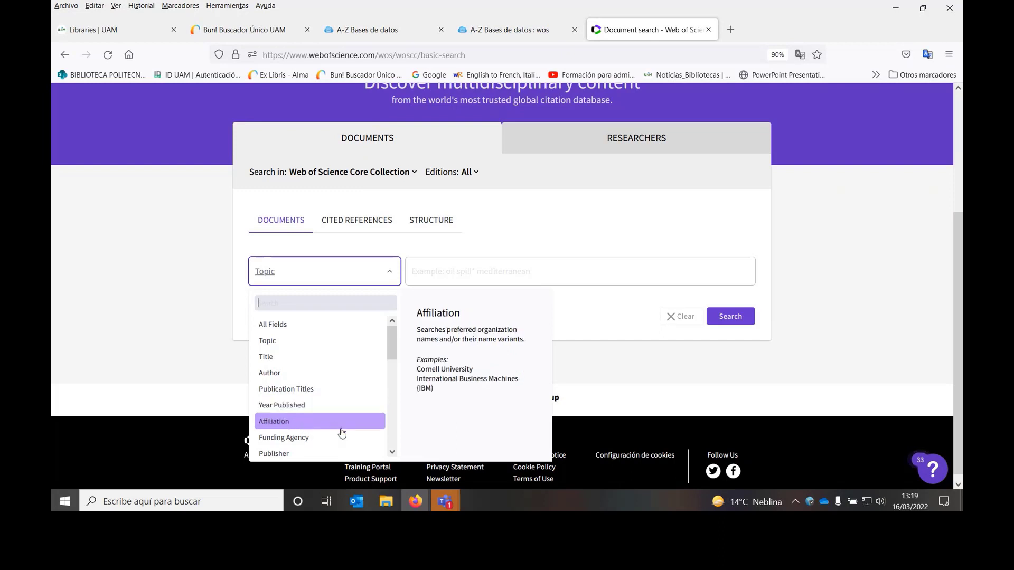
pyautogui.click(392, 452)
pyautogui.moveTo(391, 452); pyautogui.dragTo(392, 452)
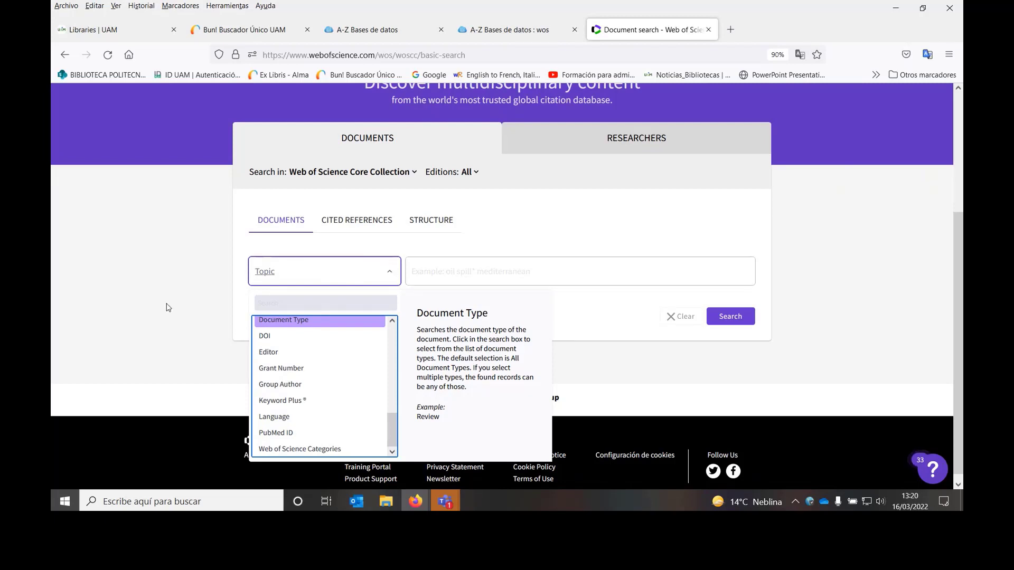
pyautogui.click(179, 290)
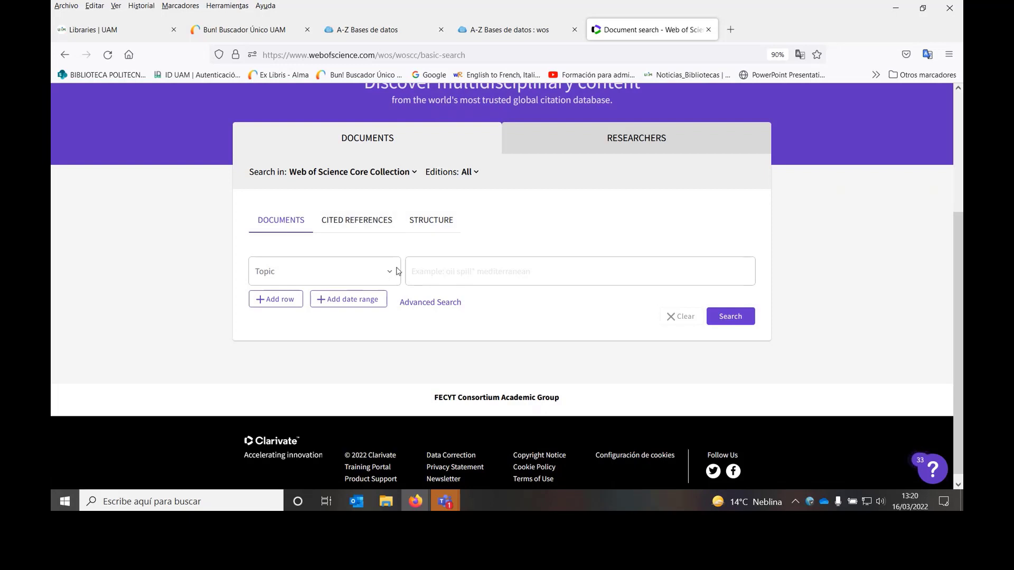
# Step: Open the Structure search and examine its structure drawing options
pyautogui.click(431, 223)
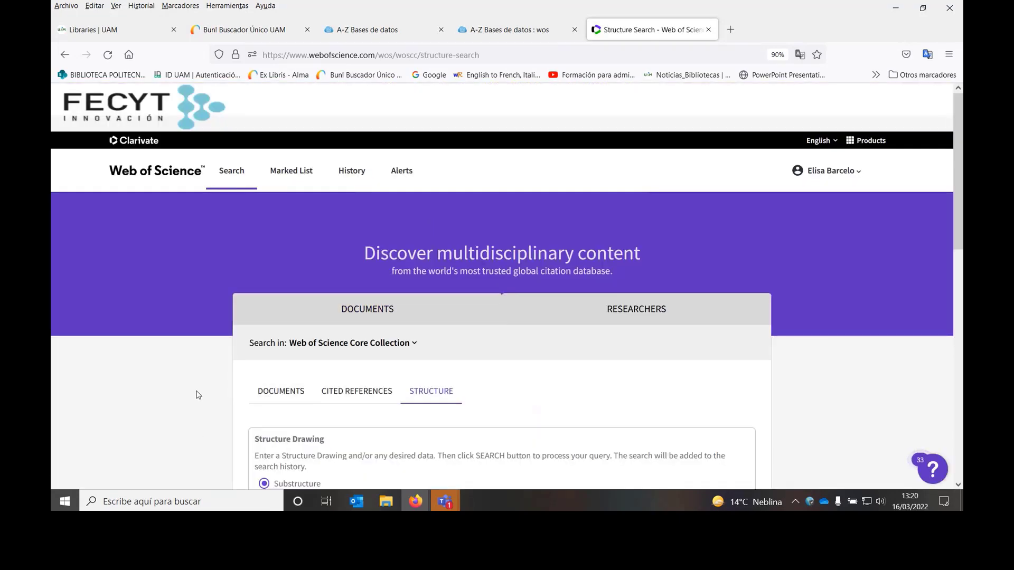
pyautogui.scroll(-4, 198, 395)
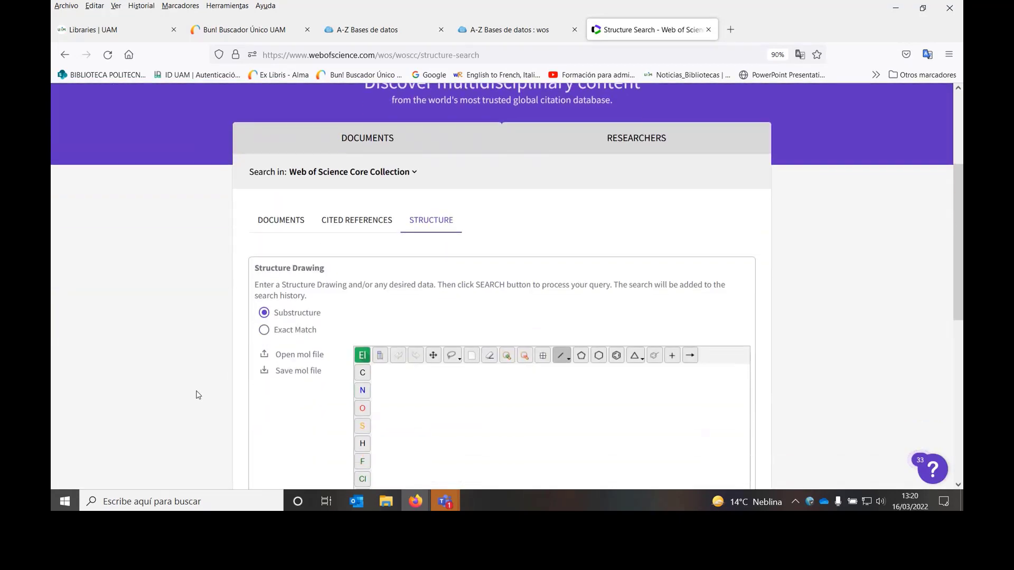
pyautogui.scroll(4, 196, 393)
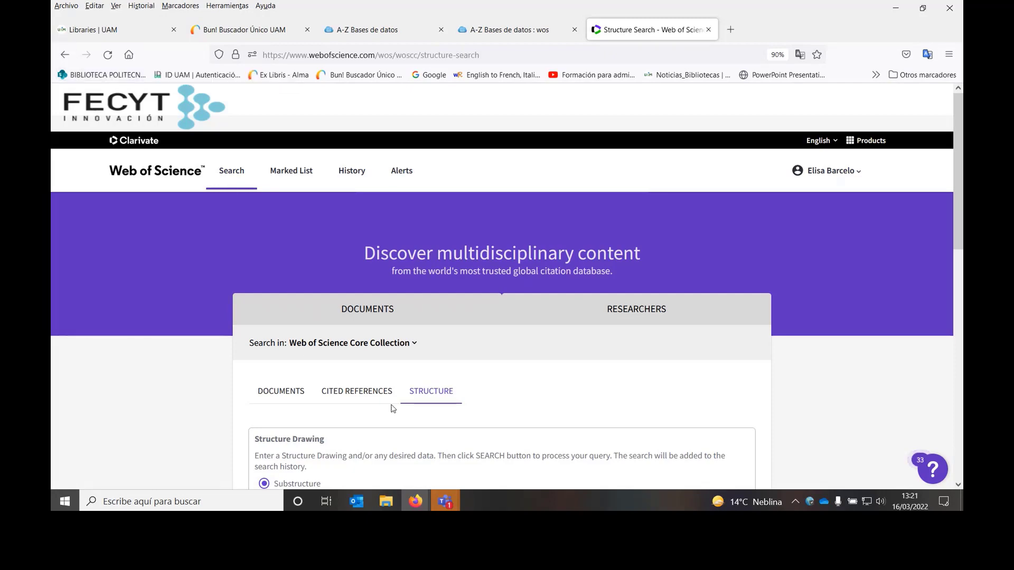
pyautogui.scroll(-2, 531, 392)
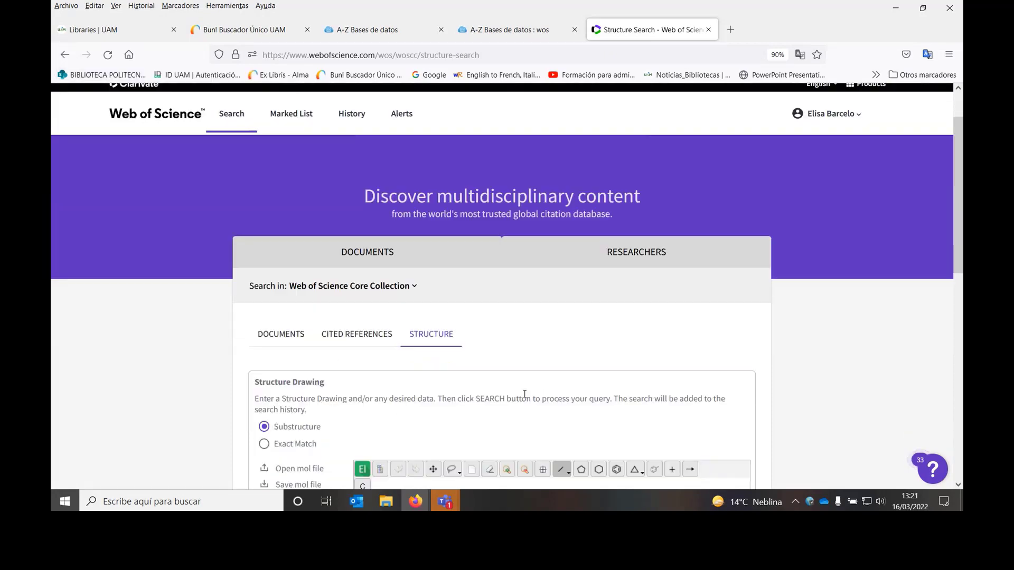
# Step: Return to the document search and search the Web of Science Core Collection for the topic COVID 19
pyautogui.click(301, 277)
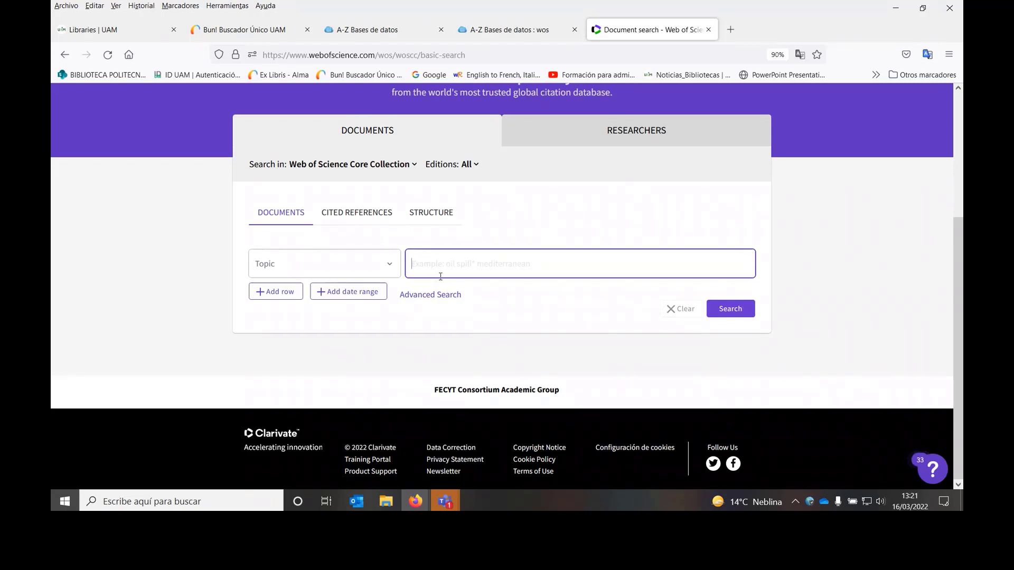
pyautogui.write('C')
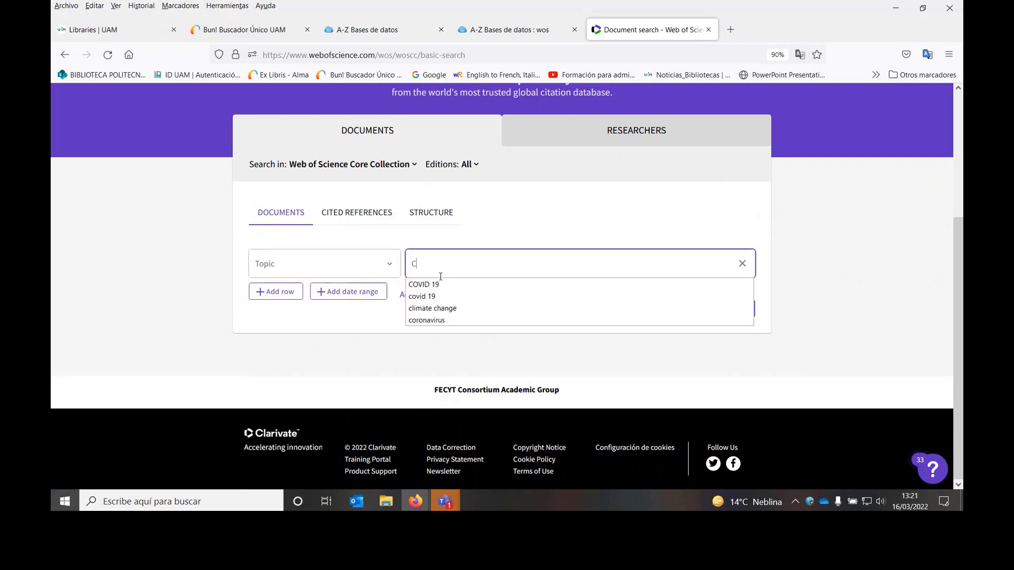
pyautogui.write('OV')
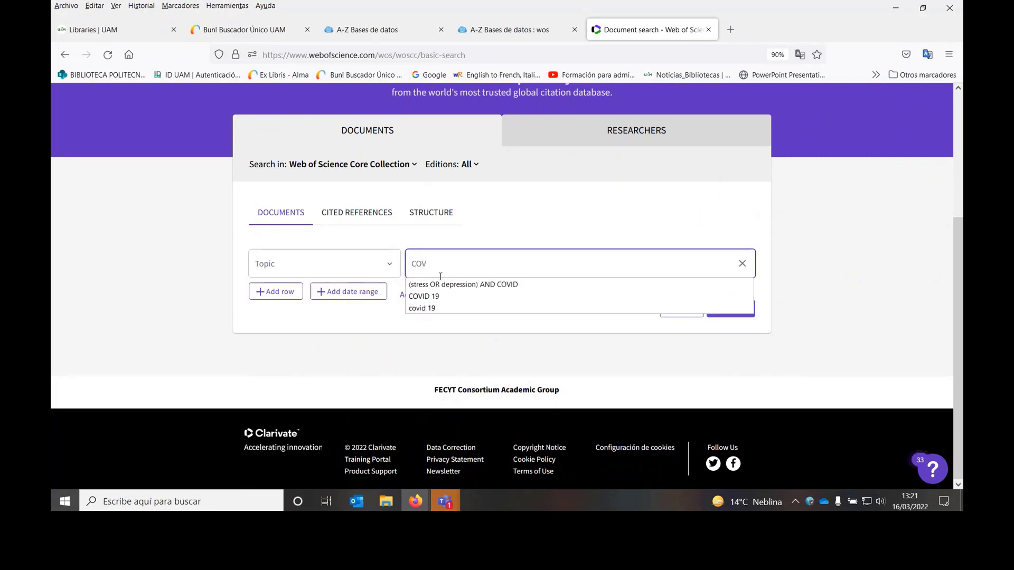
pyautogui.write('ID 19')
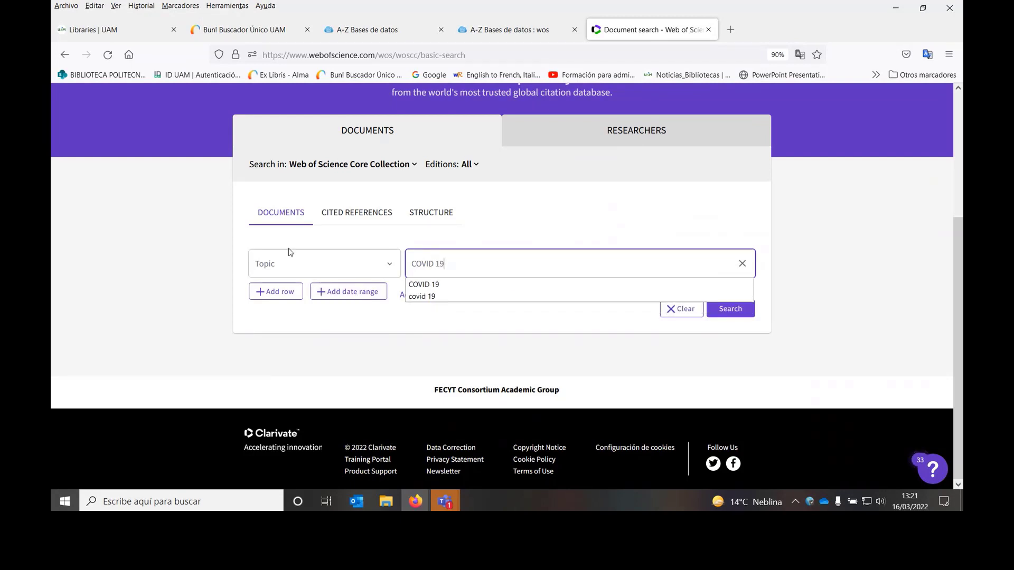
pyautogui.click(738, 311)
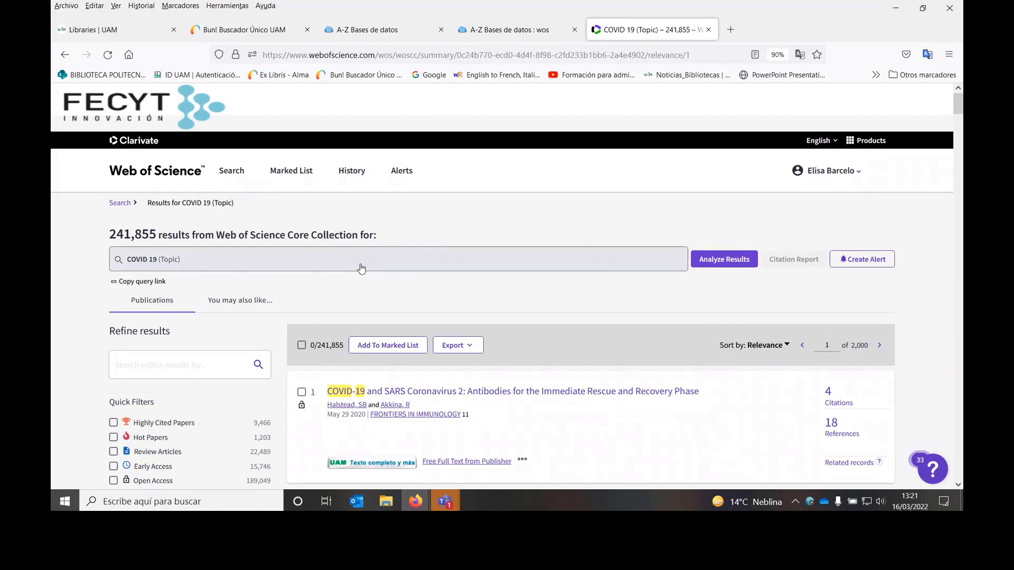
# Step: Go back to the search form, open Advanced Search and display the example queries
pyautogui.click(231, 172)
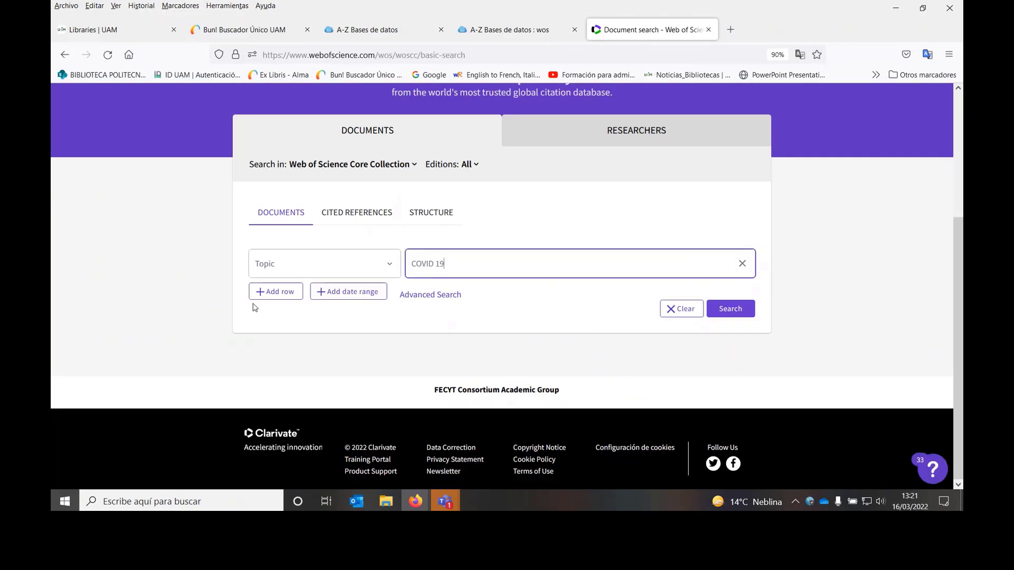
pyautogui.click(414, 296)
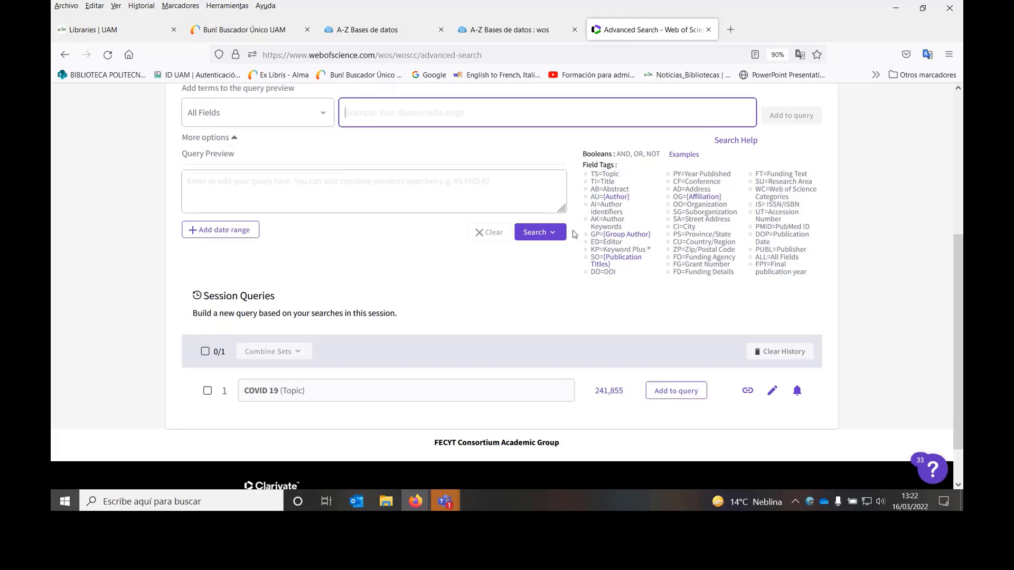
pyautogui.click(677, 156)
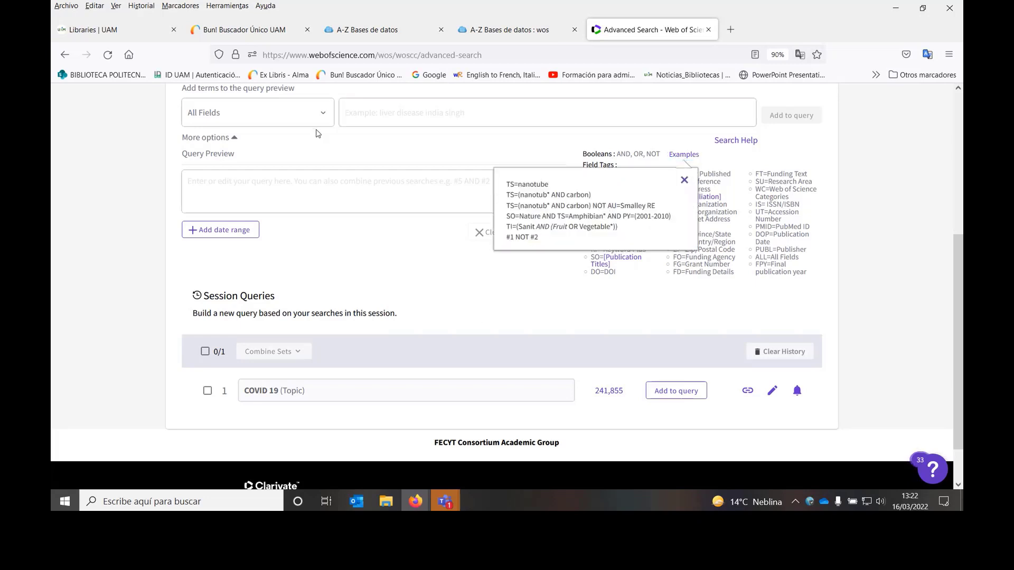
# Step: Set the advanced search field to Topic and close the example queries
pyautogui.click(324, 116)
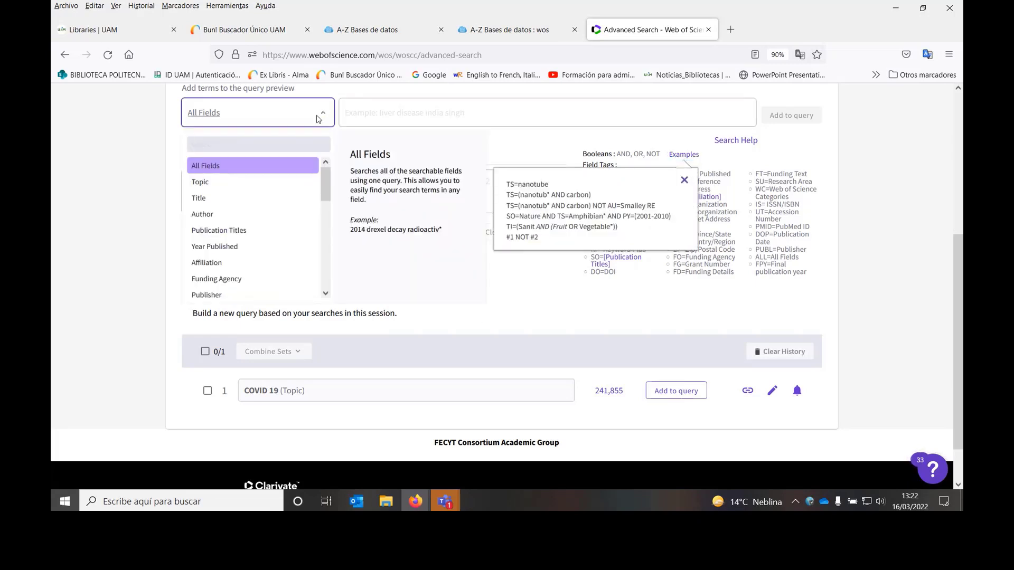
pyautogui.click(199, 183)
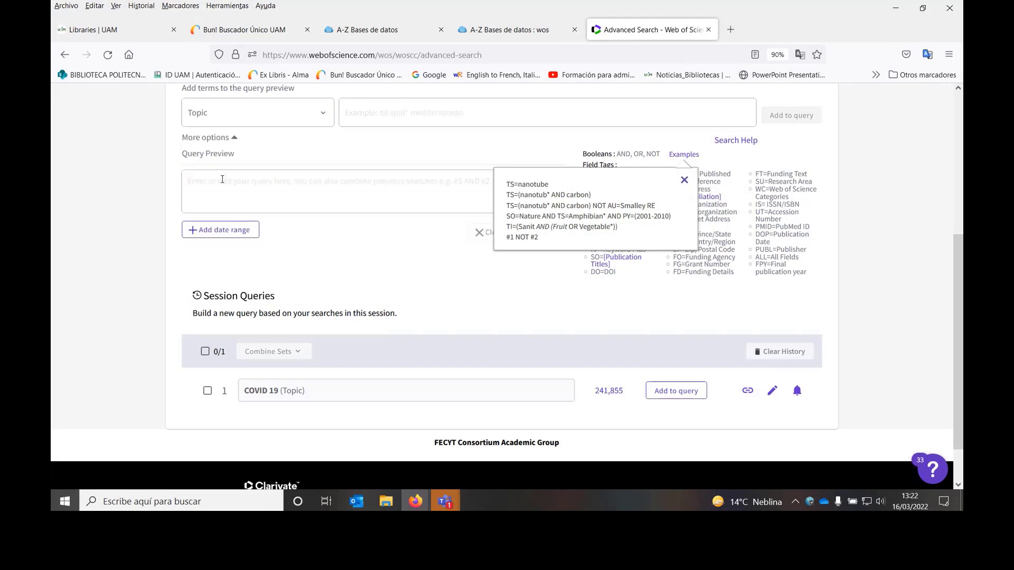
pyautogui.click(355, 110)
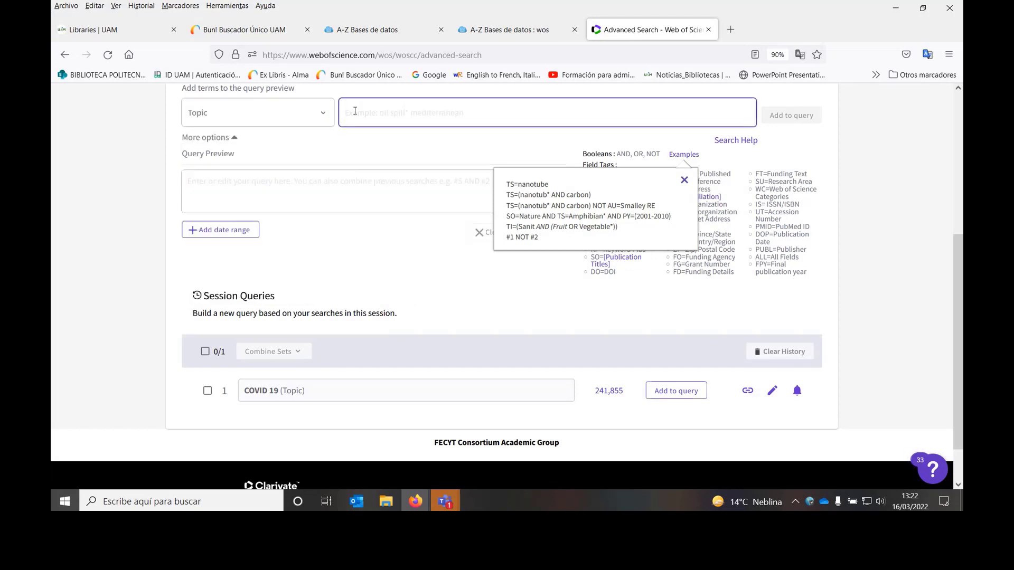
pyautogui.click(683, 180)
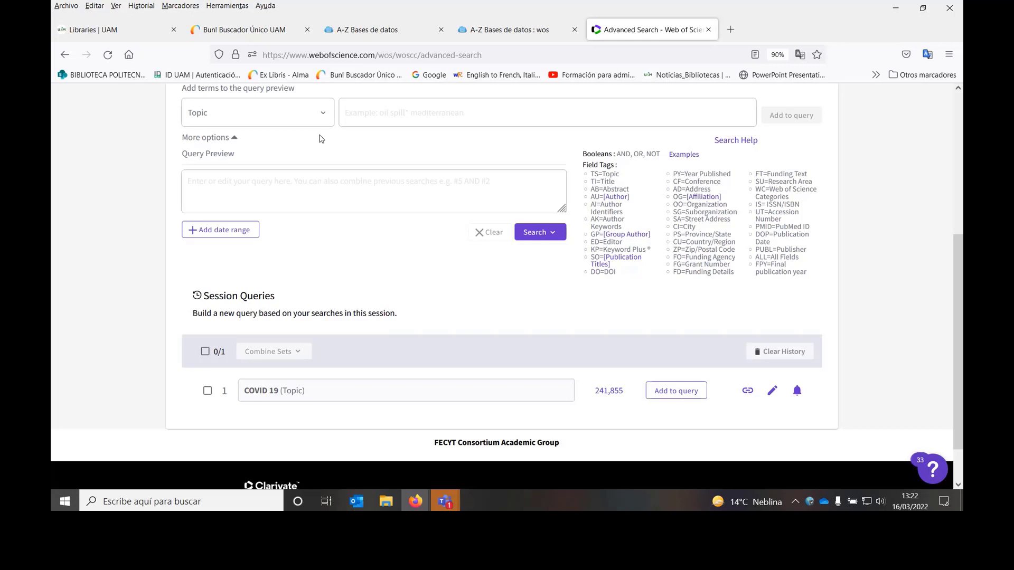
# Step: Run the advanced topic search for (stress* OR depression) AND COVID, reusing the suggested earlier query with an asterisk added after stress
pyautogui.click(341, 109)
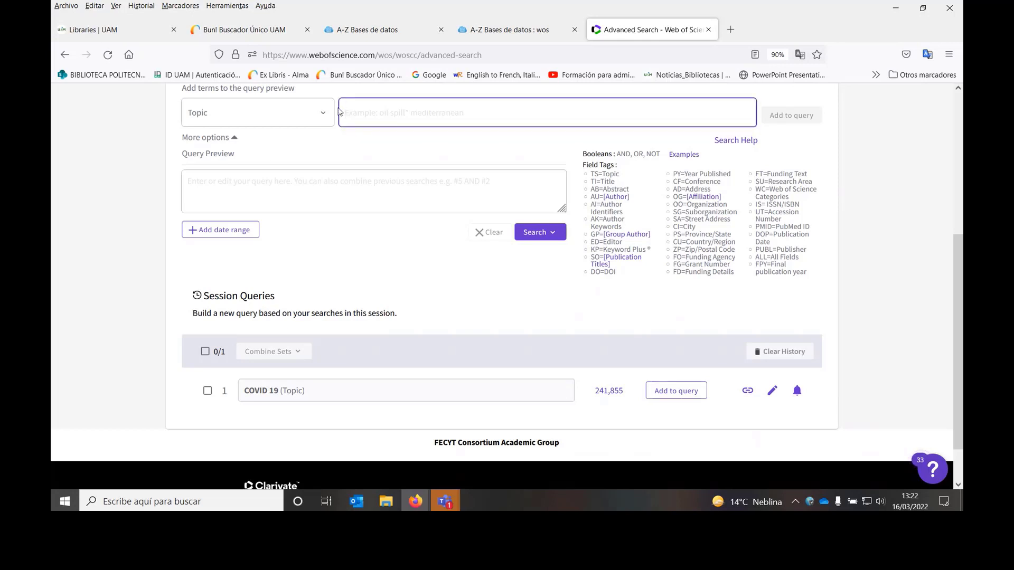
pyautogui.write('(')
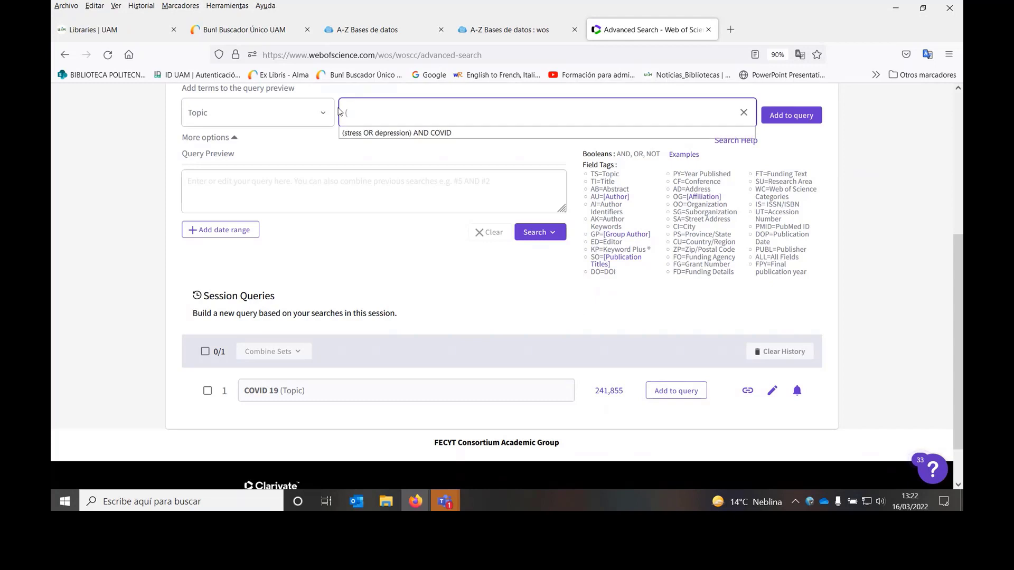
pyautogui.click(352, 135)
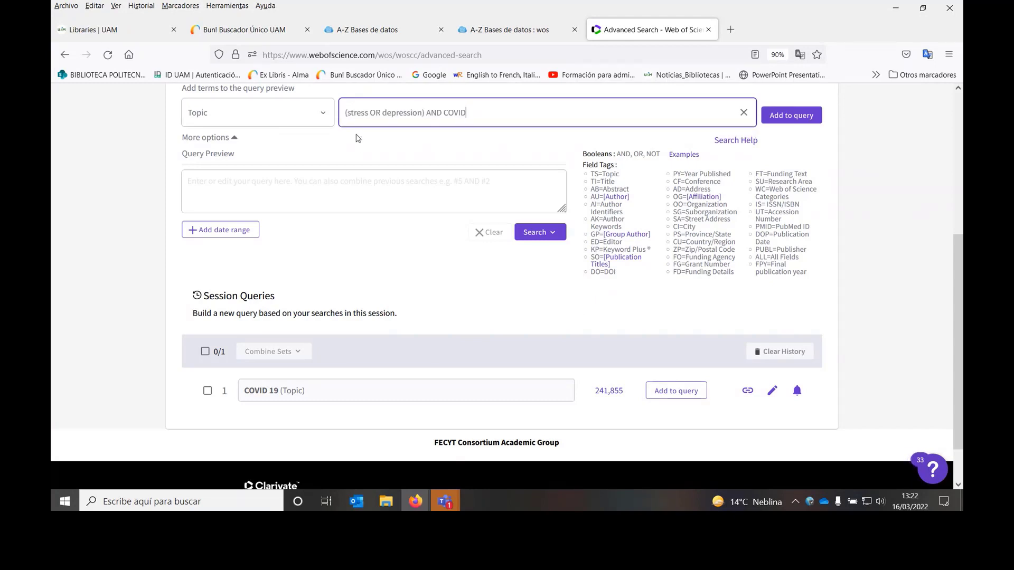
pyautogui.click(366, 114)
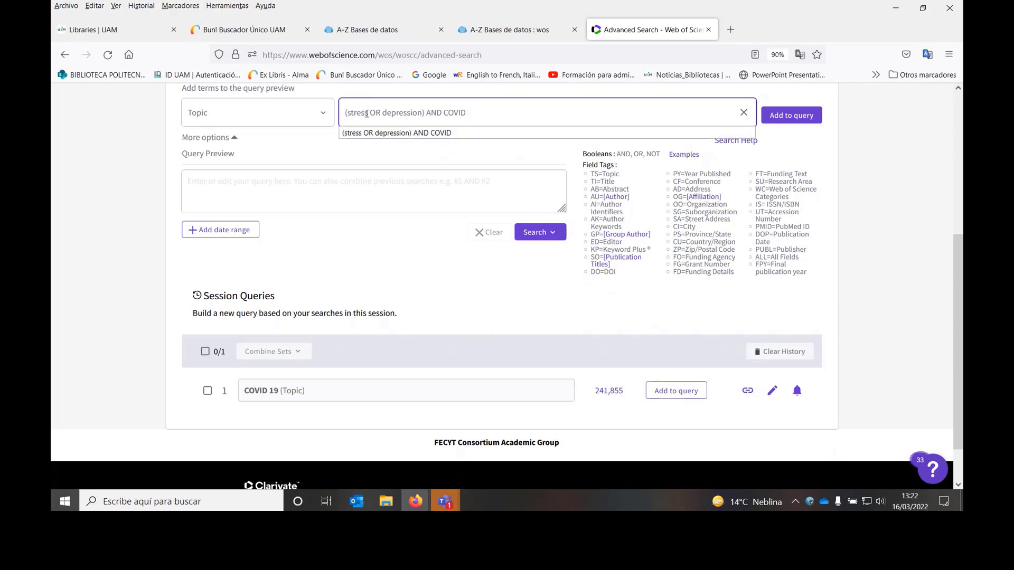
pyautogui.click(368, 113)
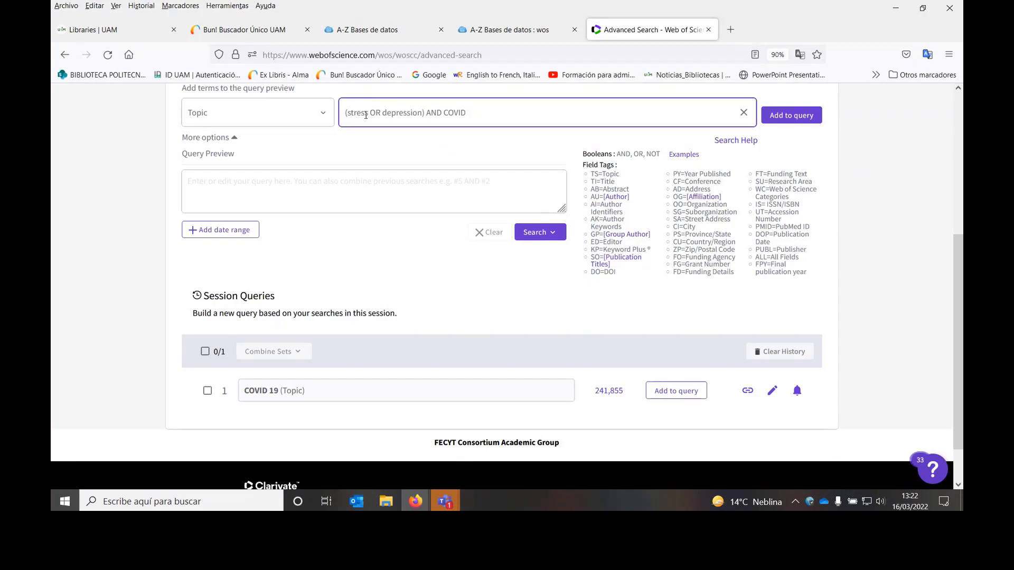
pyautogui.write('*')
pyautogui.click(528, 233)
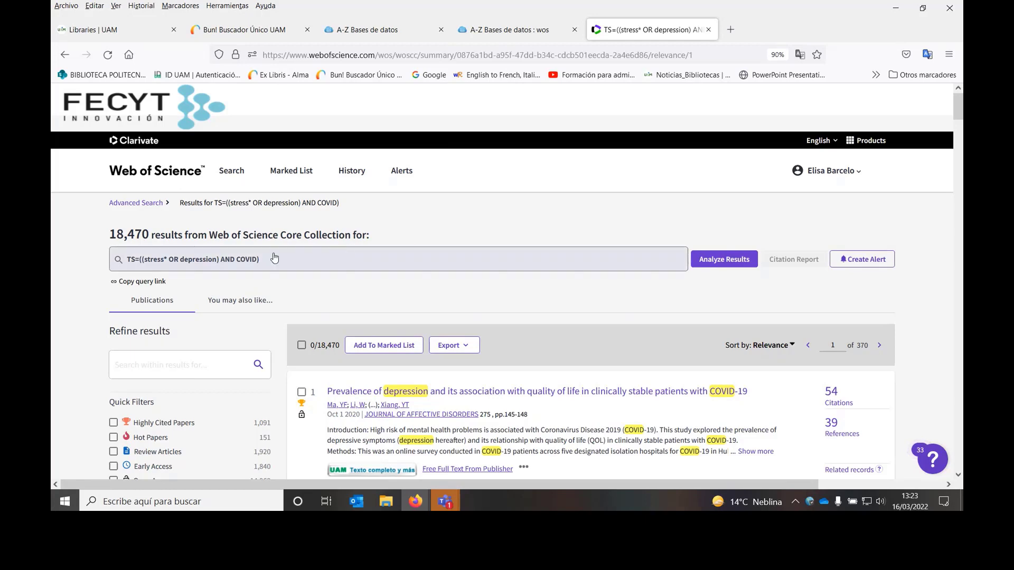
# Step: Examine the filters for refining the results, from Quick Filters and Publication Years down to Languages and Web of Science Index
pyautogui.scroll(-3, 214, 332)
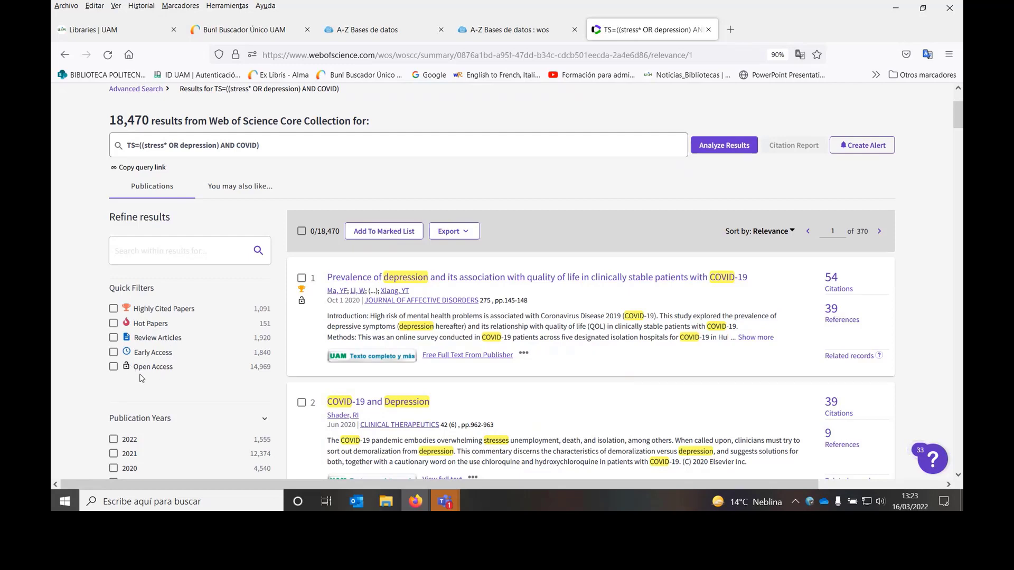
pyautogui.scroll(-2, 165, 369)
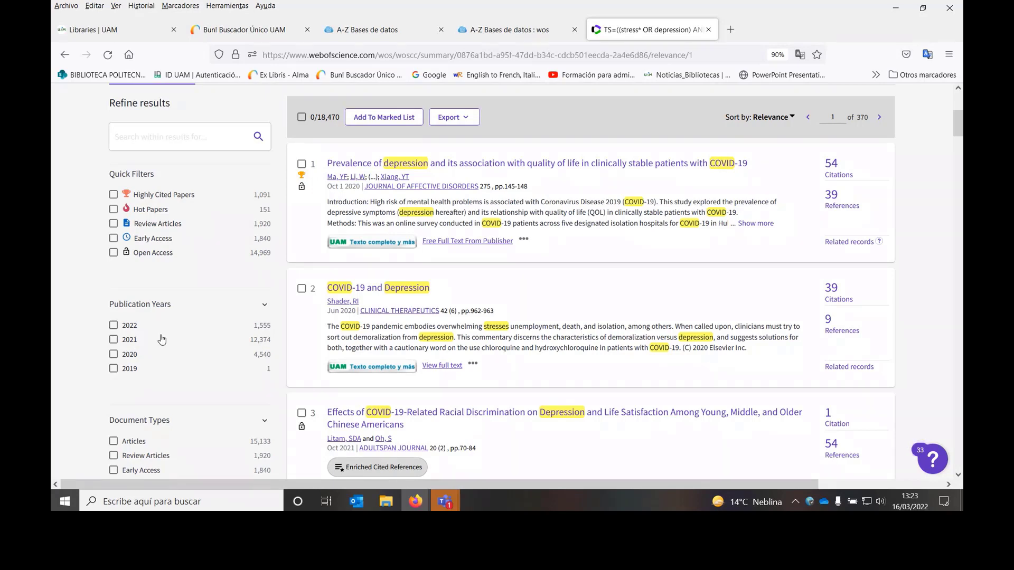
pyautogui.scroll(-3, 179, 380)
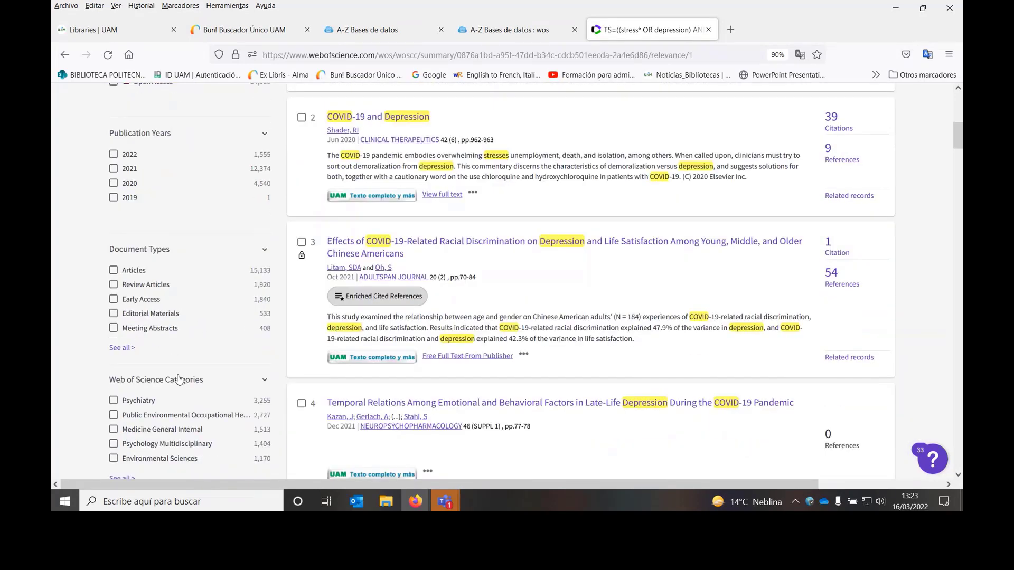
pyautogui.scroll(-1, 195, 391)
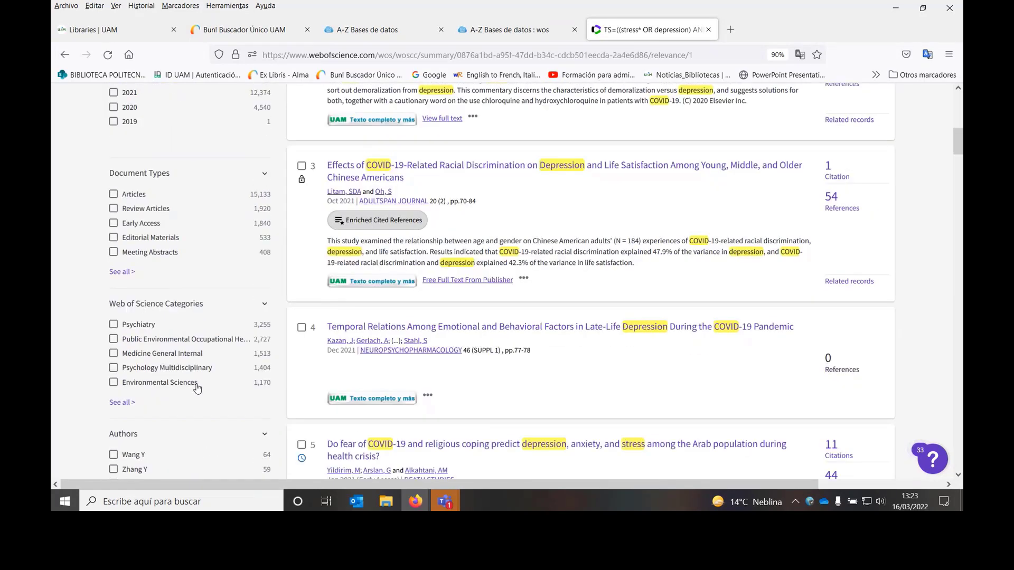
pyautogui.scroll(-4, 196, 388)
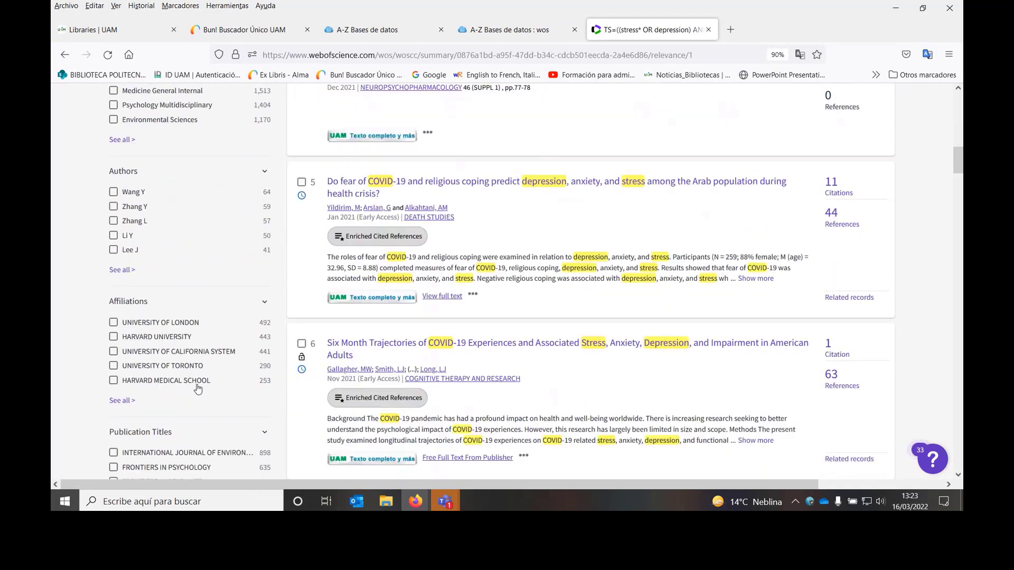
pyautogui.scroll(-1, 197, 389)
pyautogui.scroll(-5, 220, 357)
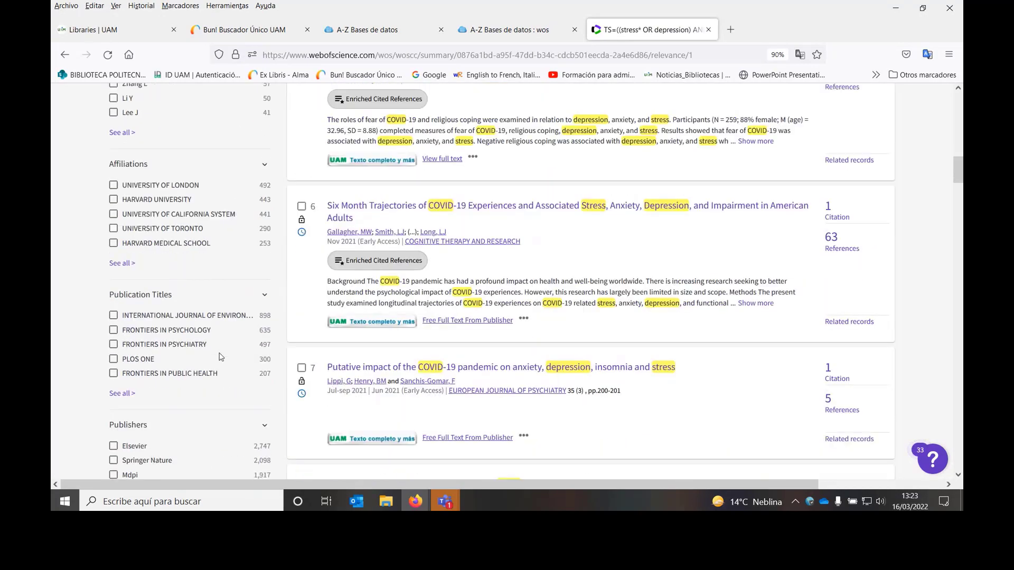
pyautogui.scroll(-1, 221, 357)
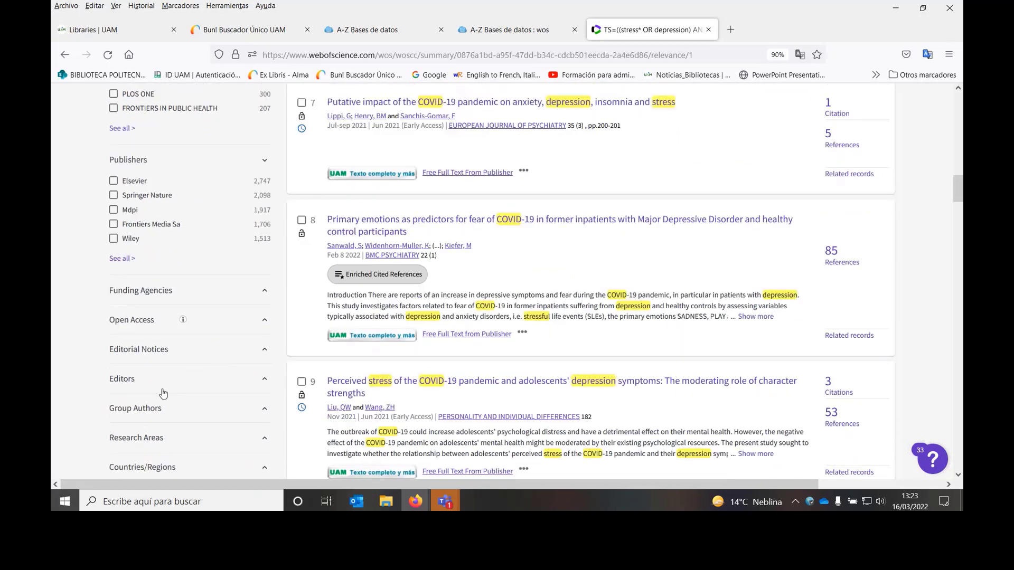
pyautogui.scroll(-2, 163, 383)
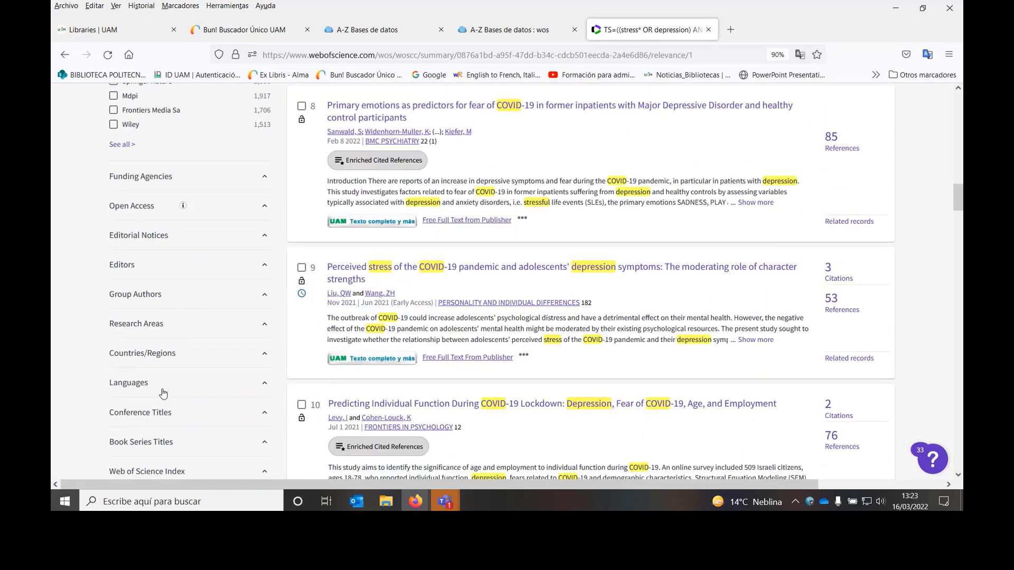
# Step: Refine the results to the country Spain from the full list of countries and regions, and look over the refined results
pyautogui.click(264, 353)
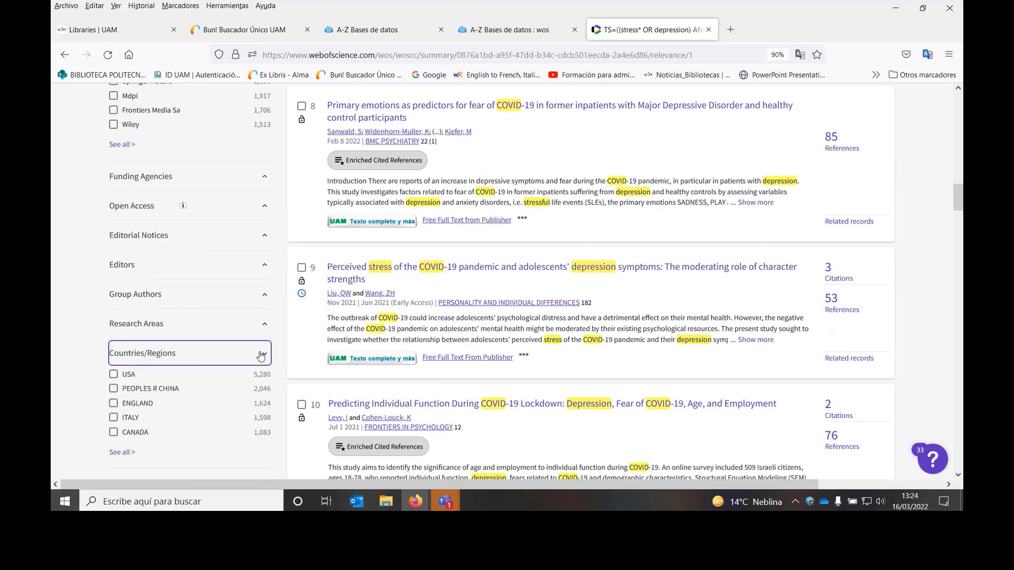
pyautogui.click(125, 454)
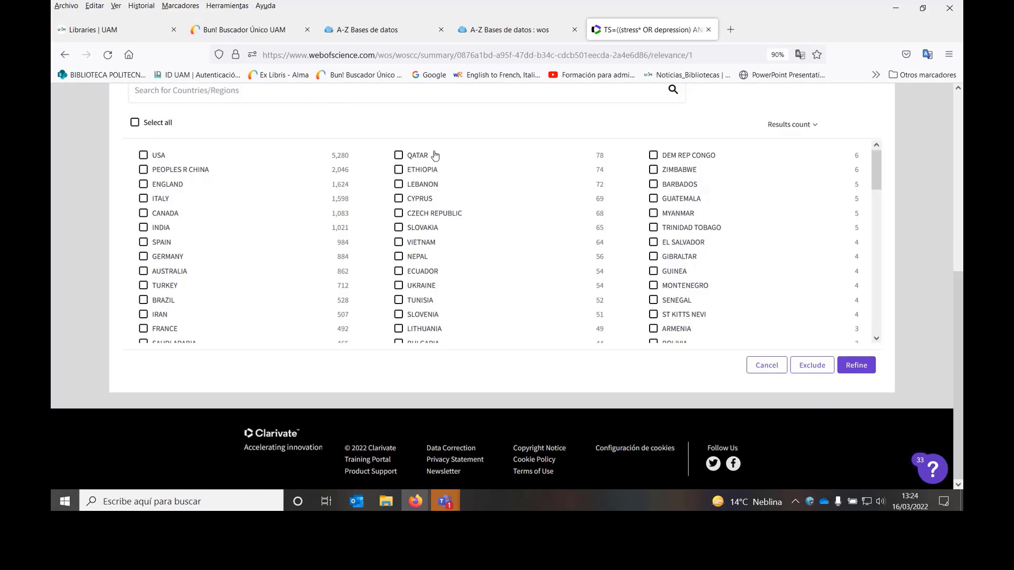
pyautogui.click(144, 243)
pyautogui.click(850, 366)
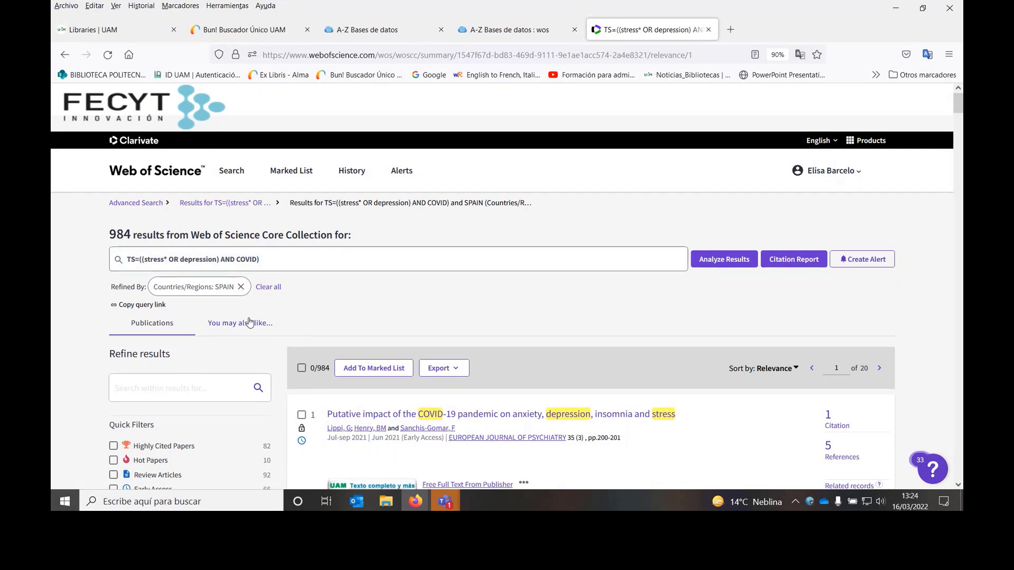
pyautogui.scroll(-5, 332, 307)
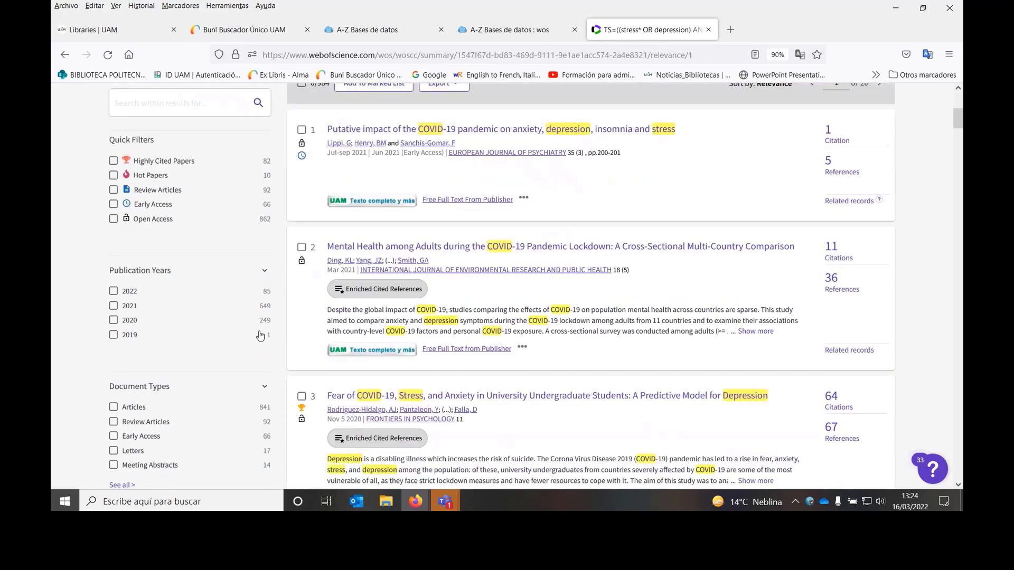
pyautogui.scroll(-3, 259, 335)
pyautogui.scroll(9, 259, 335)
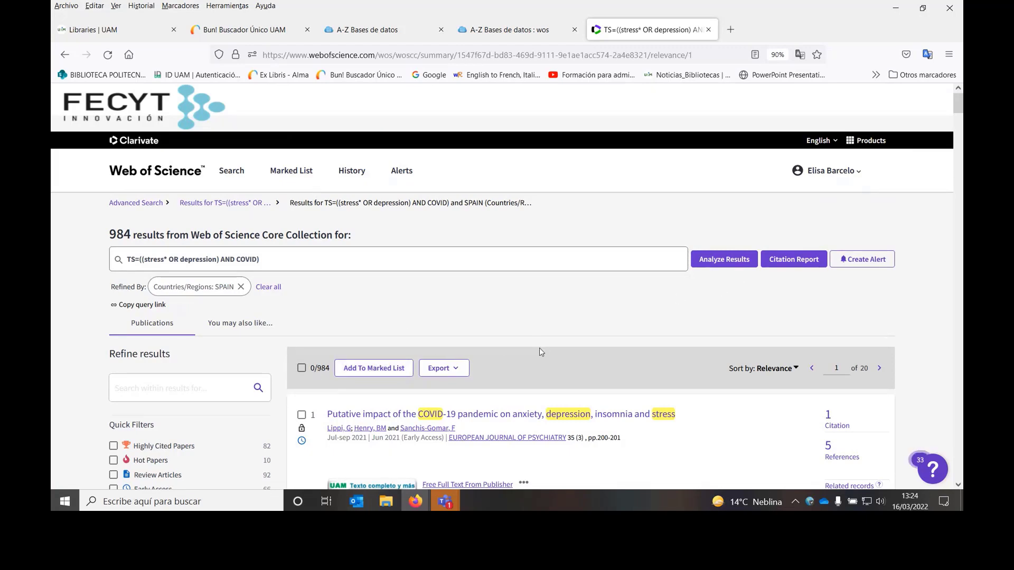
# Step: Select the third result, on fear of COVID-19, stress and anxiety in university undergraduate students
pyautogui.scroll(-3, 540, 348)
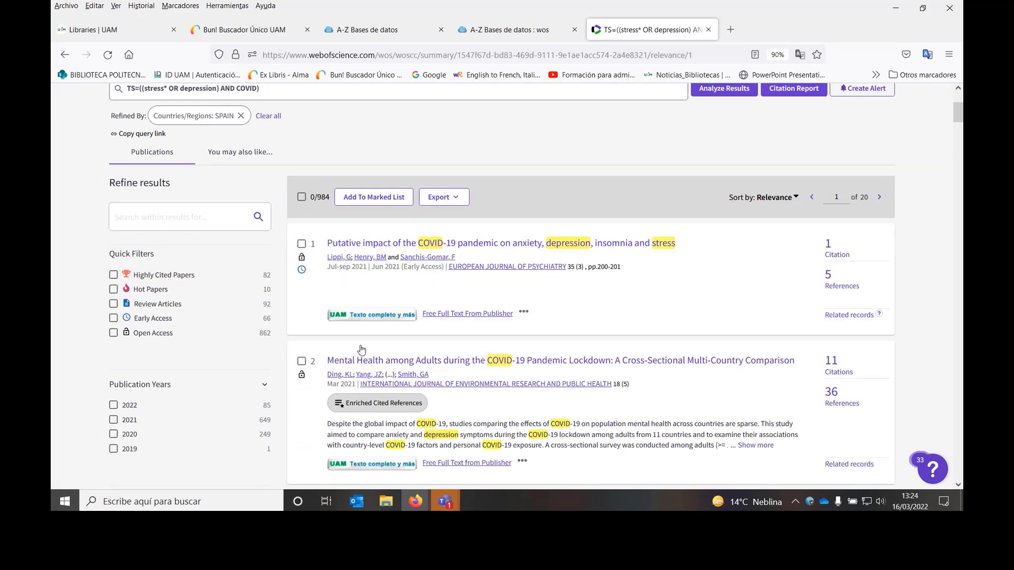
pyautogui.scroll(-3, 351, 376)
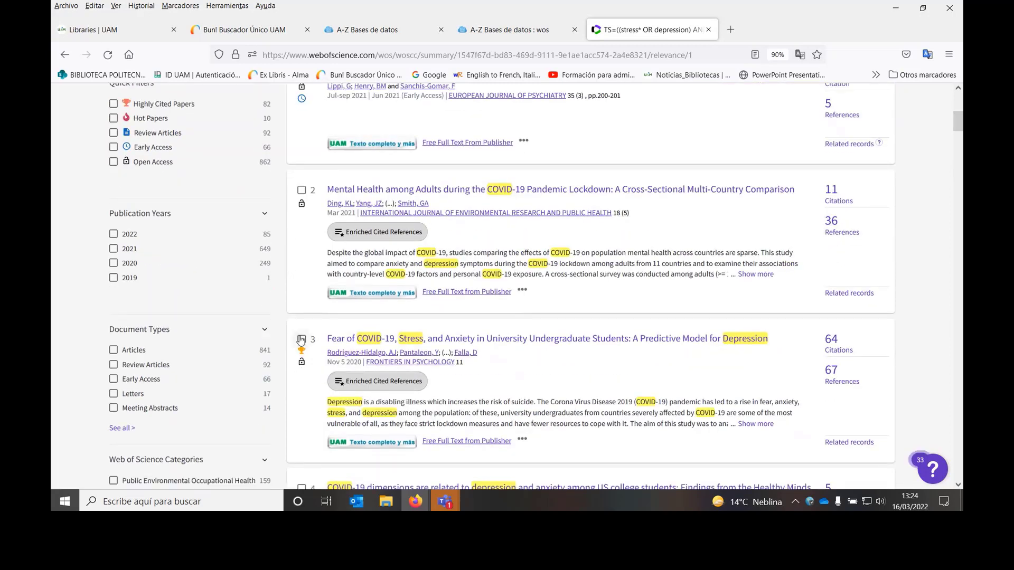
pyautogui.click(301, 339)
pyautogui.scroll(-3, 346, 389)
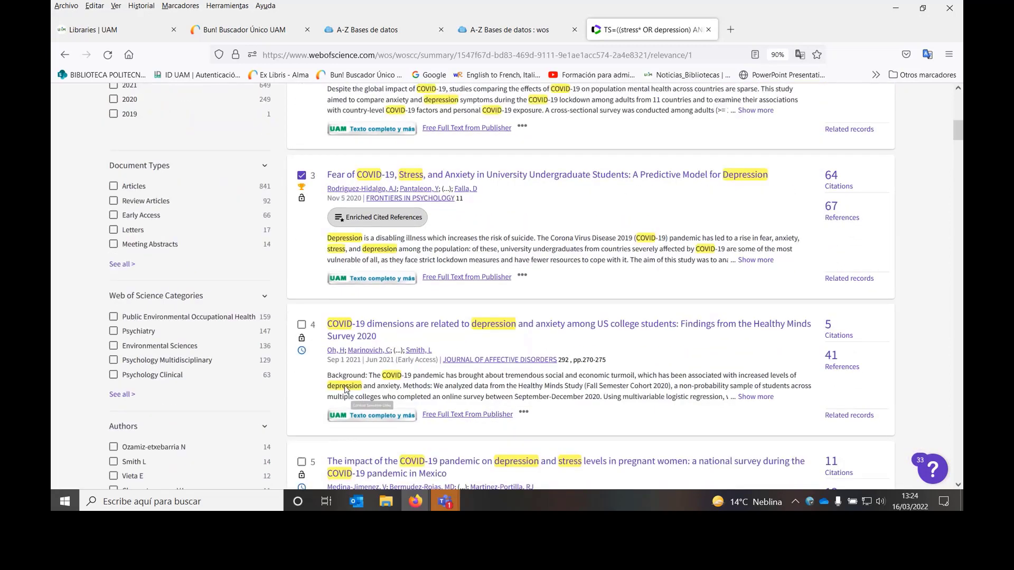
pyautogui.scroll(-1, 346, 390)
pyautogui.scroll(-3, 336, 384)
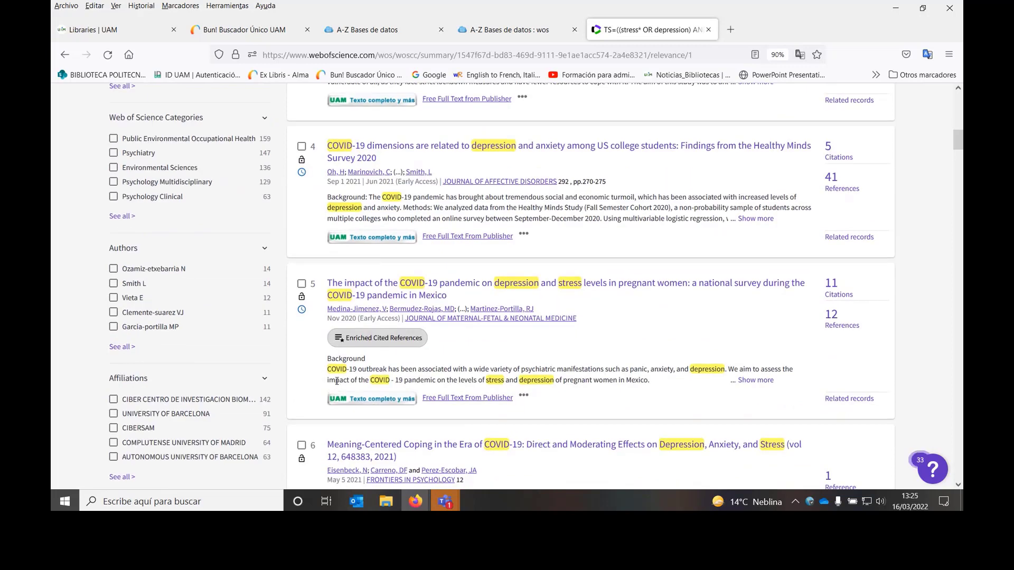
# Step: Sort the Spain results by citations, highest first
pyautogui.scroll(8, 348, 378)
pyautogui.scroll(4, 360, 374)
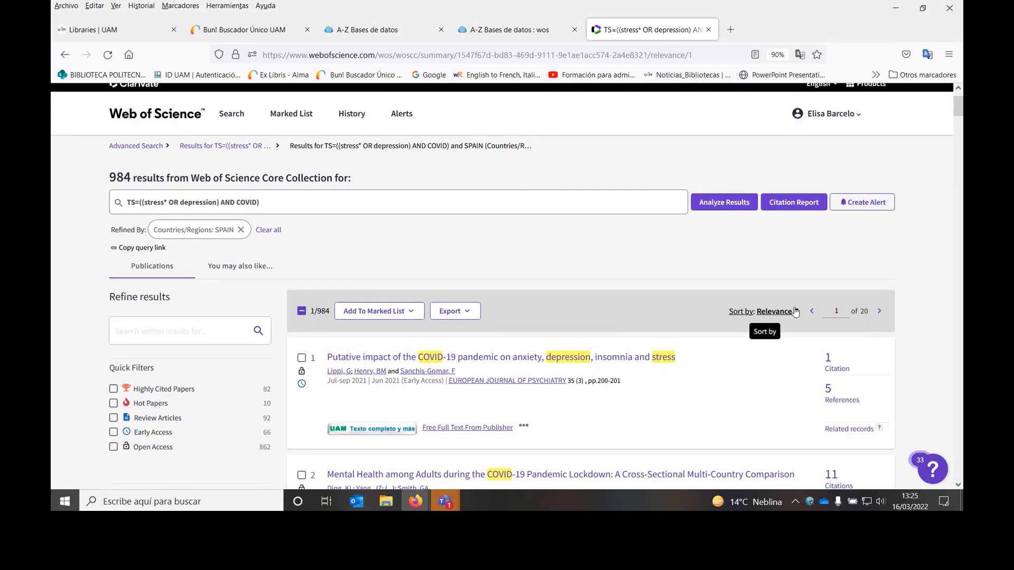
pyautogui.click(797, 312)
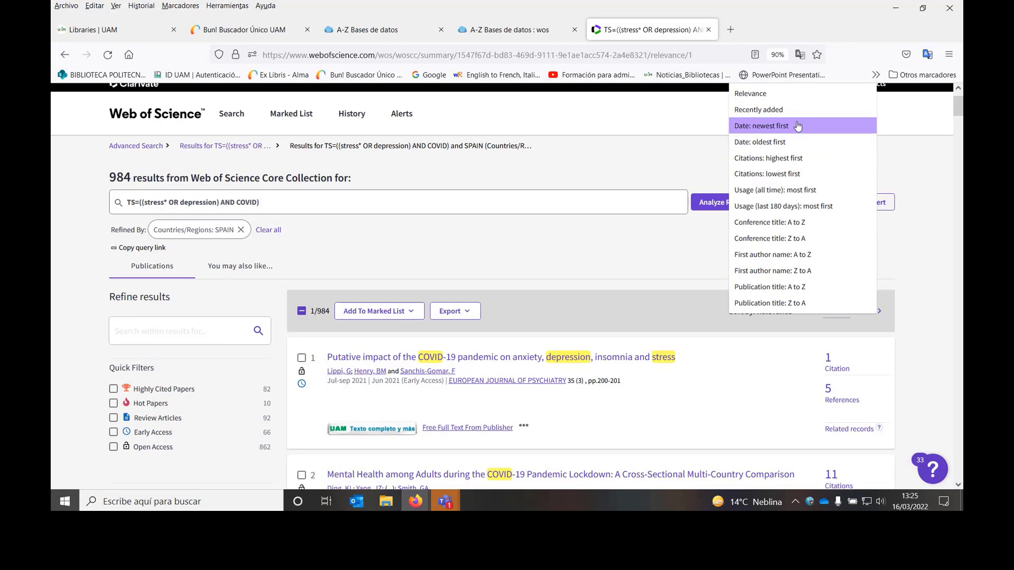
pyautogui.click(744, 158)
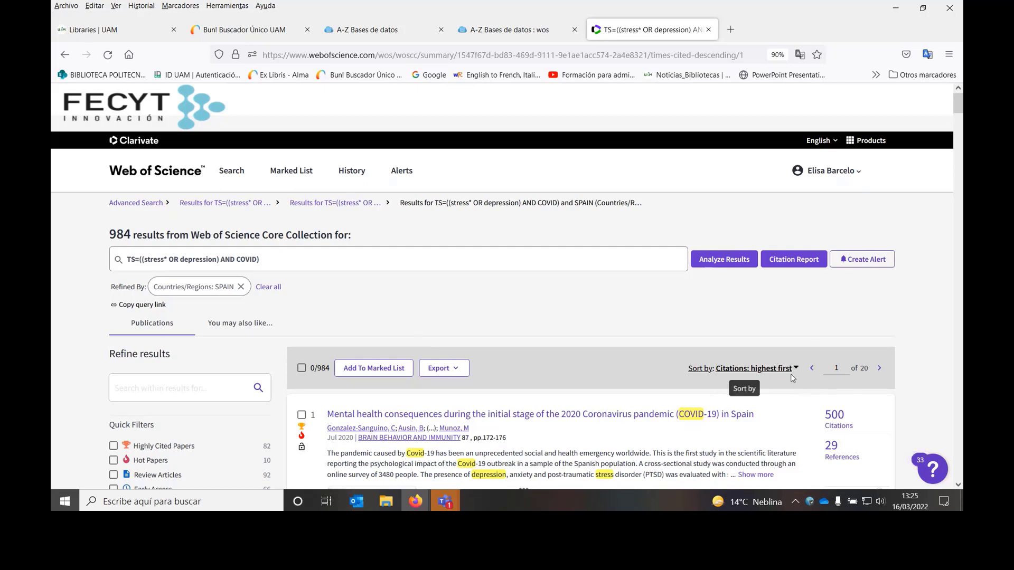
# Step: Select the first three results in the citation-sorted list
pyautogui.scroll(-3, 788, 373)
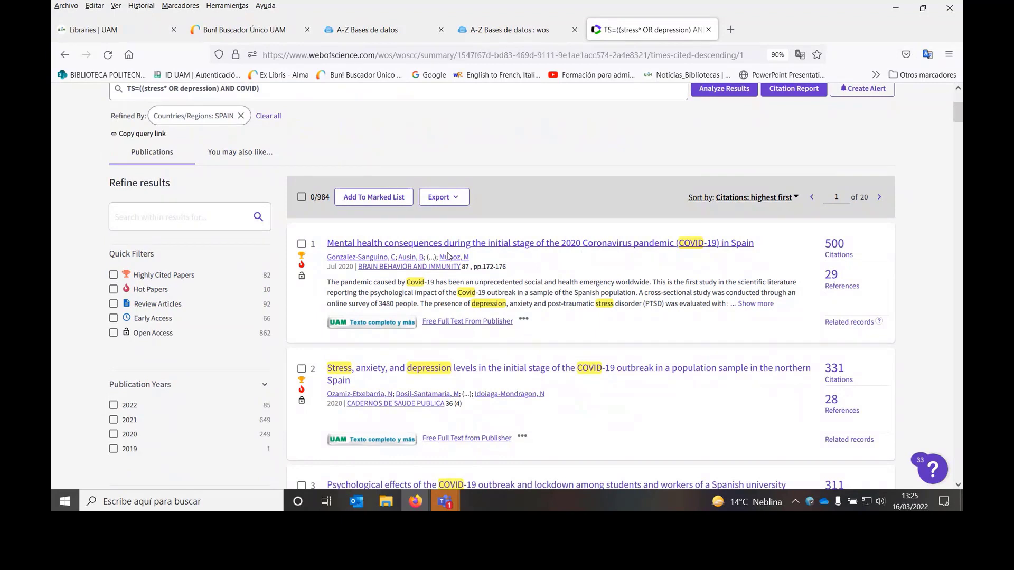
pyautogui.click(301, 244)
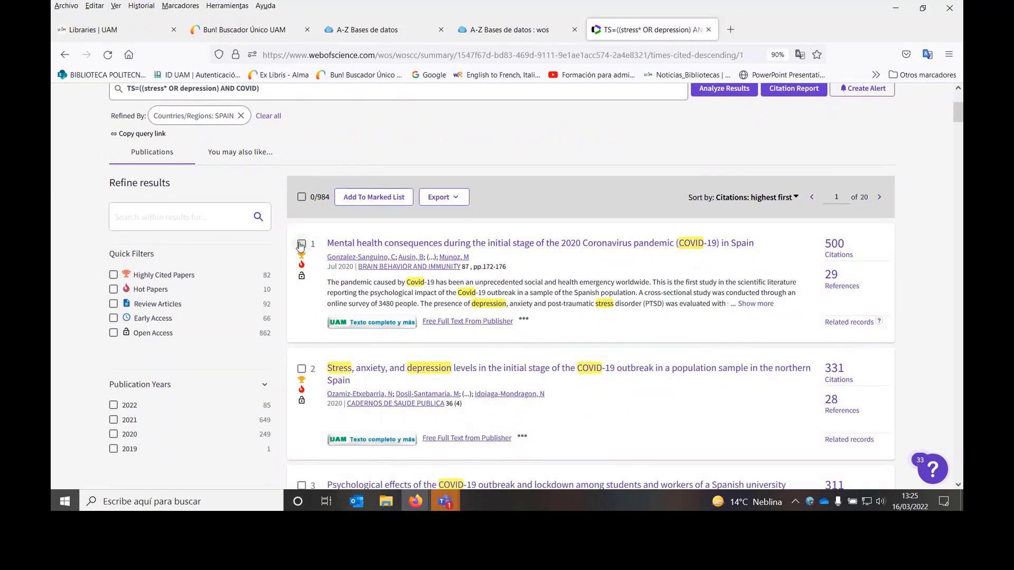
pyautogui.click(302, 369)
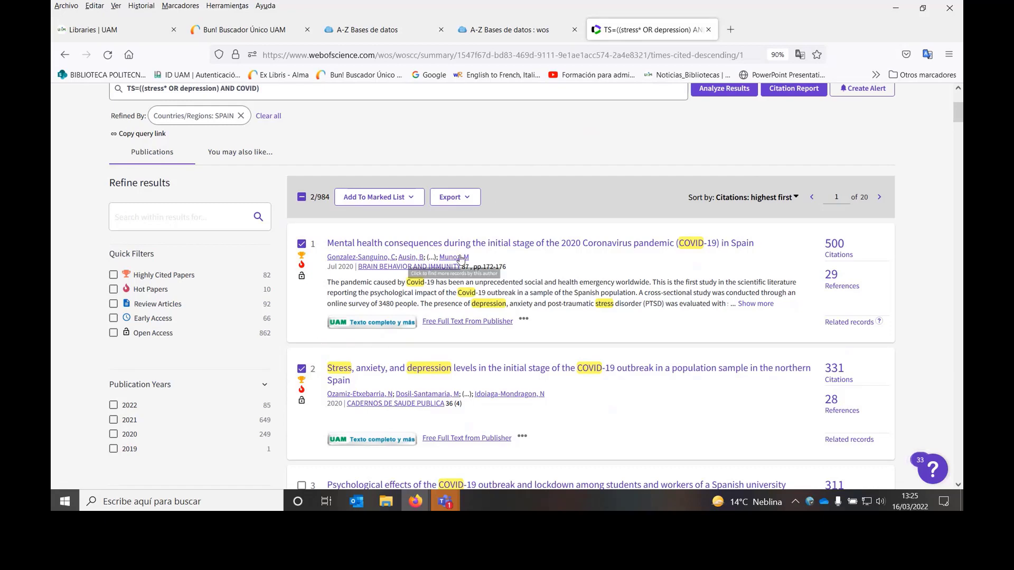
pyautogui.scroll(-2, 459, 258)
pyautogui.scroll(-1, 459, 258)
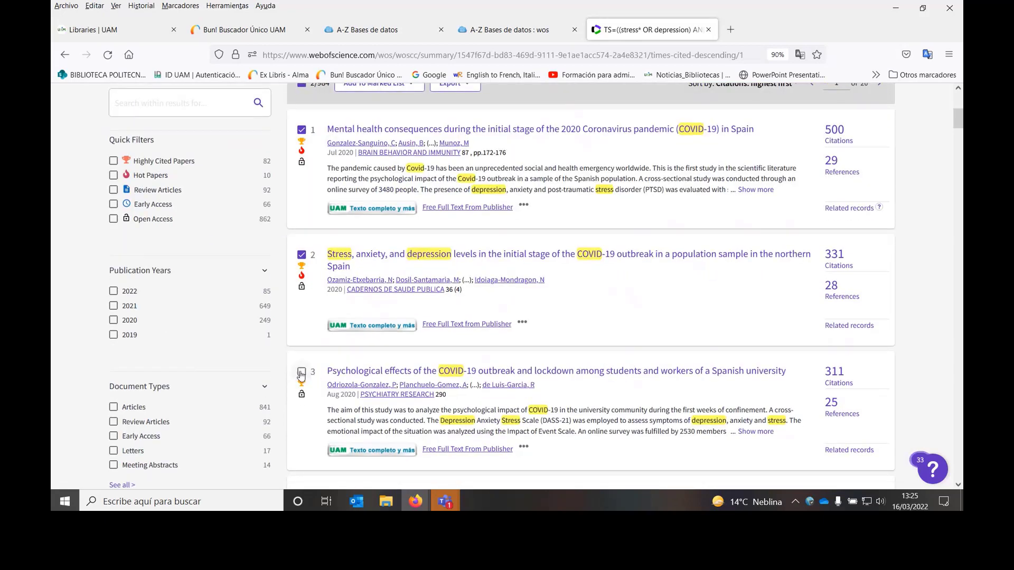
pyautogui.click(301, 371)
pyautogui.scroll(2, 429, 155)
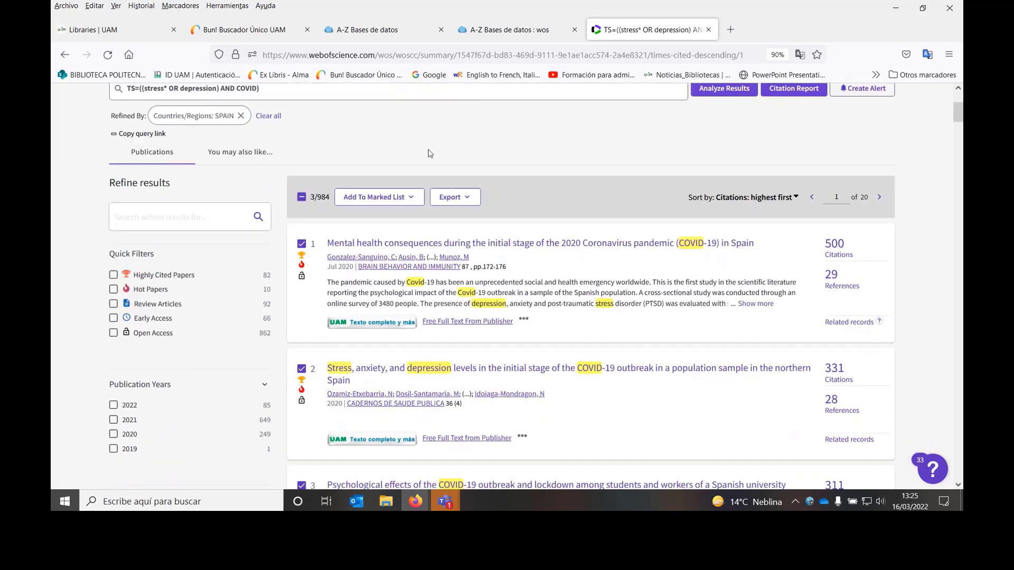
# Step: Add the three selected results to a new marked list named WOS
pyautogui.click(408, 199)
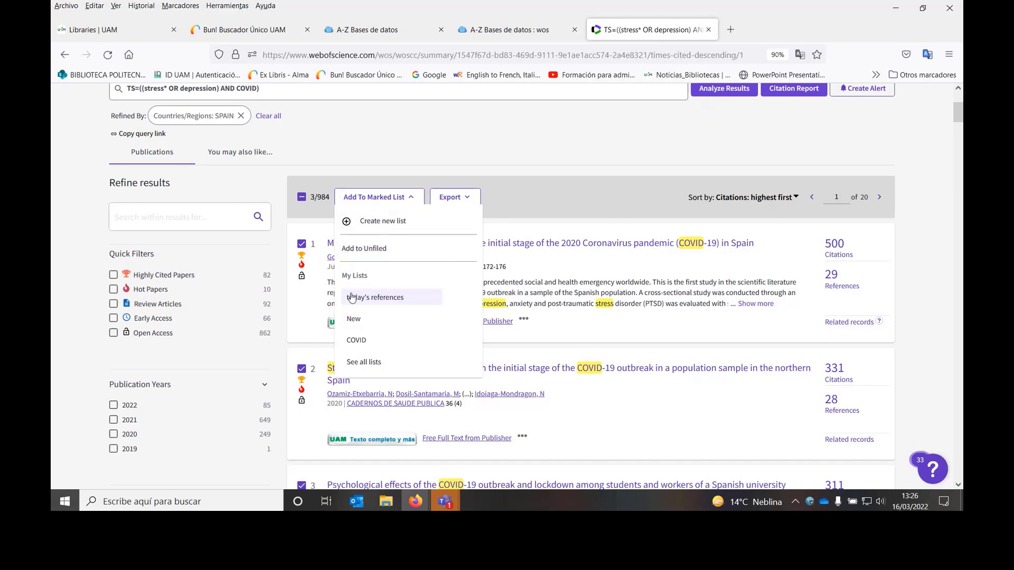
pyautogui.click(383, 224)
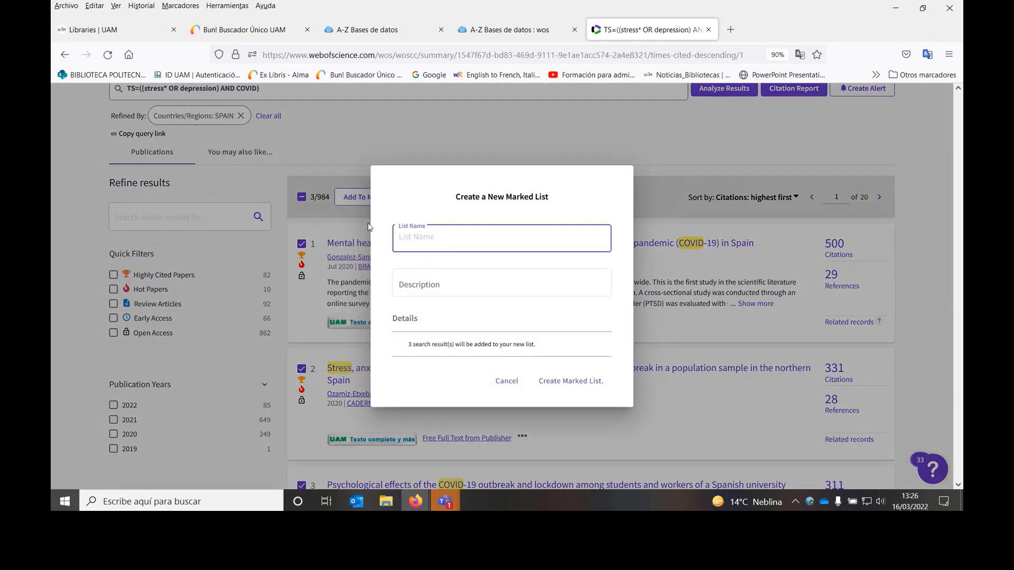
pyautogui.write('WOS')
pyautogui.click(559, 381)
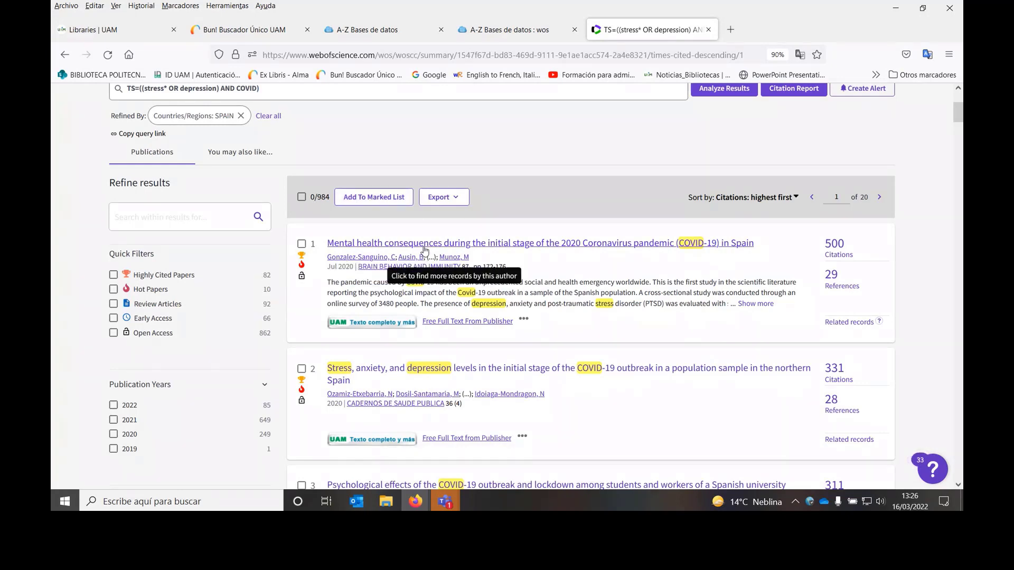
# Step: View the saved search alerts and return to the search form
pyautogui.scroll(3, 349, 253)
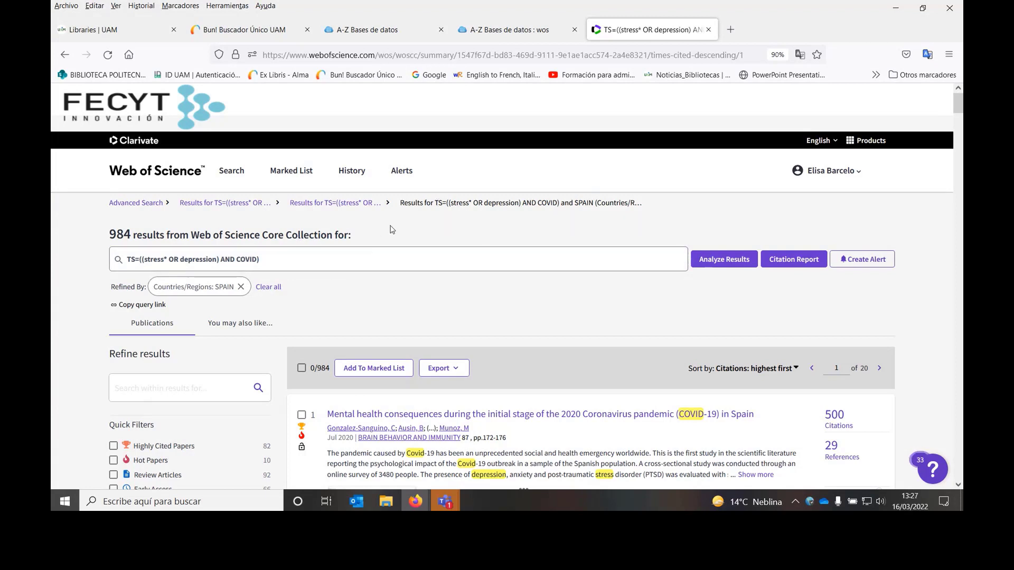
pyautogui.click(403, 171)
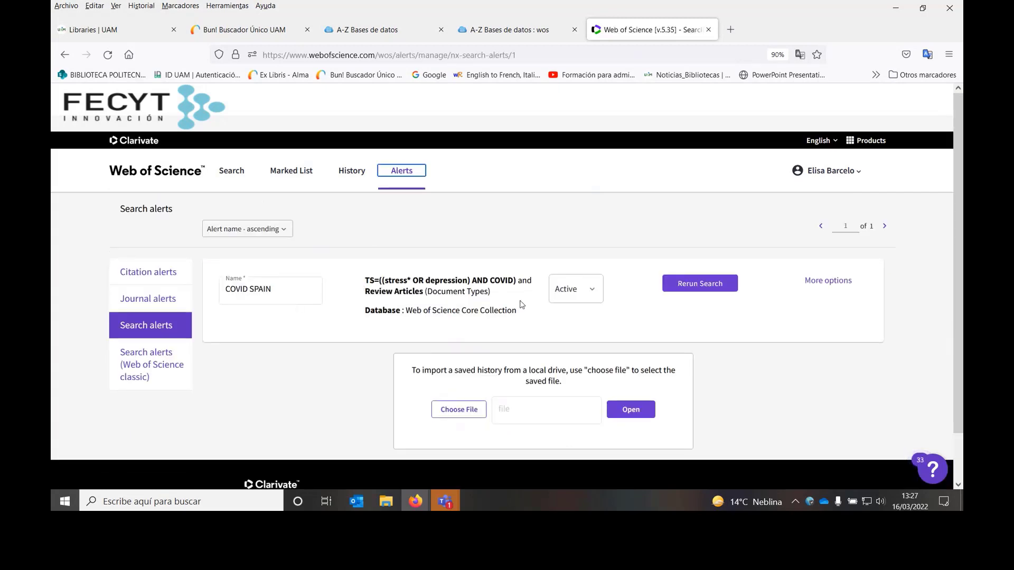
pyautogui.click(233, 173)
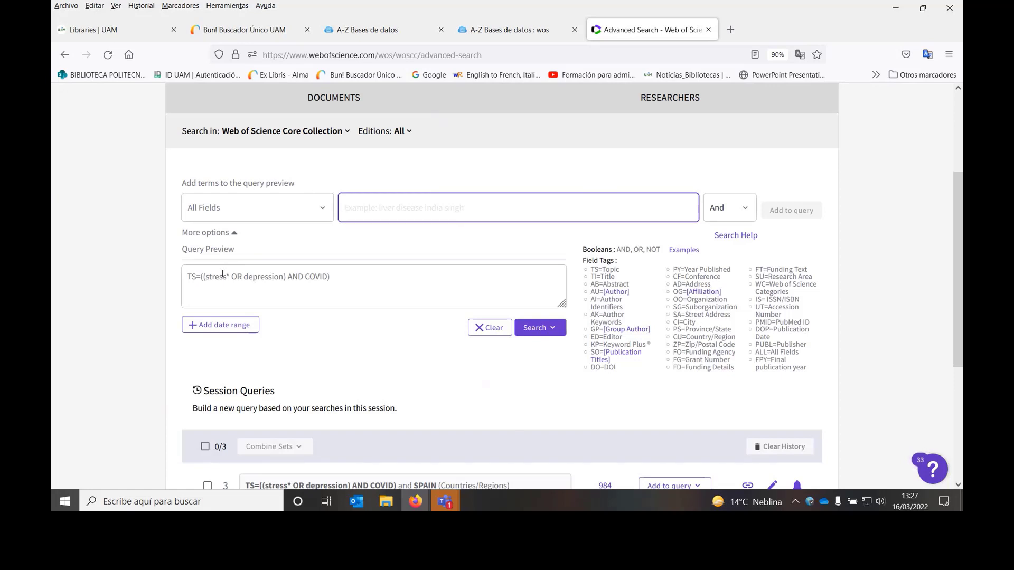
# Step: Reopen Advanced Search from the basic document search and rerun the query TS=((stress* OR depression) AND COVID)
pyautogui.click(186, 98)
pyautogui.scroll(3, 186, 98)
pyautogui.click(221, 202)
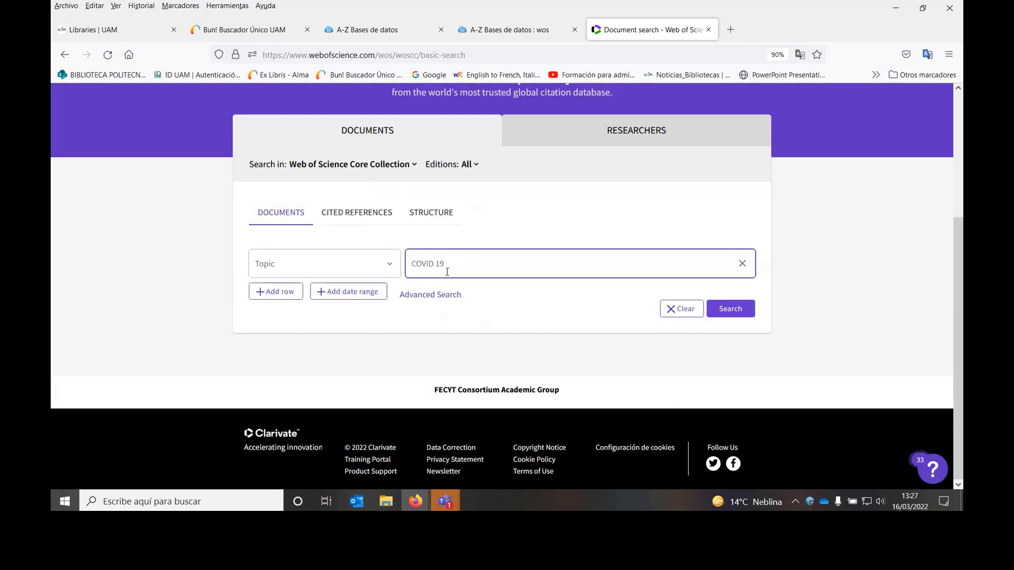
pyautogui.click(430, 294)
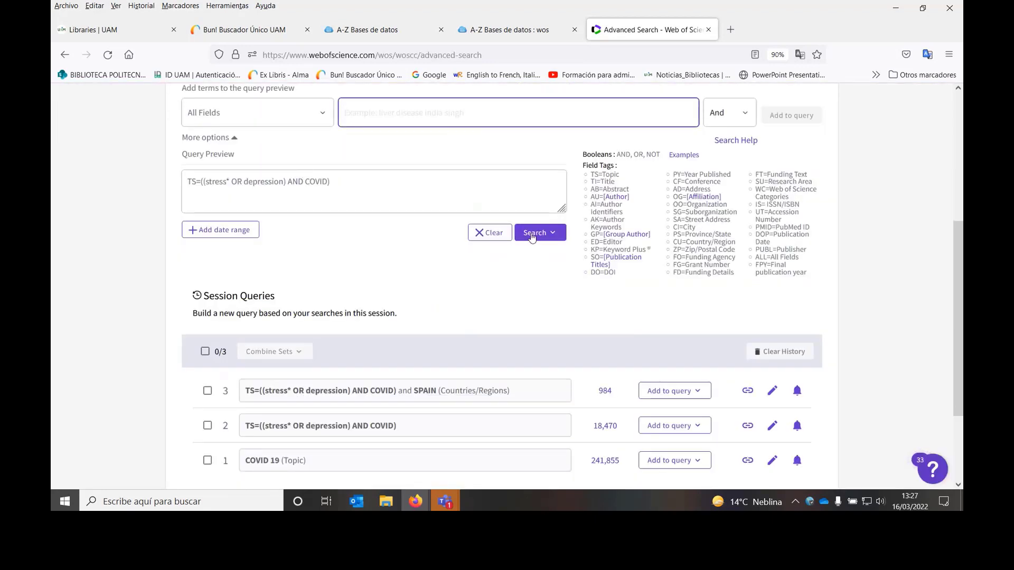
pyautogui.click(532, 237)
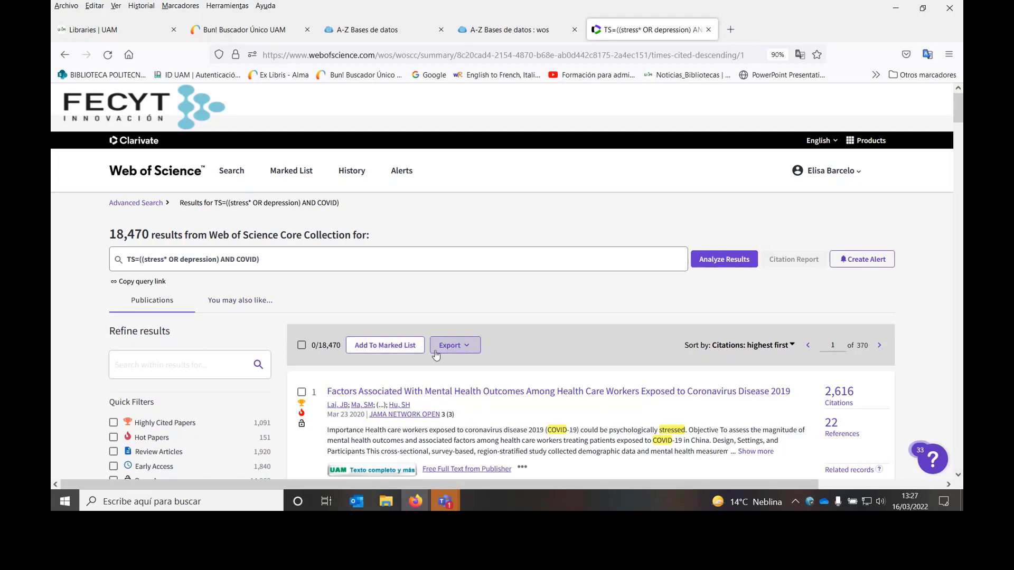
# Step: Select results 1, 2, 4 and 5 of the citation-sorted list for export
pyautogui.scroll(-4, 506, 348)
pyautogui.scroll(-3, 506, 349)
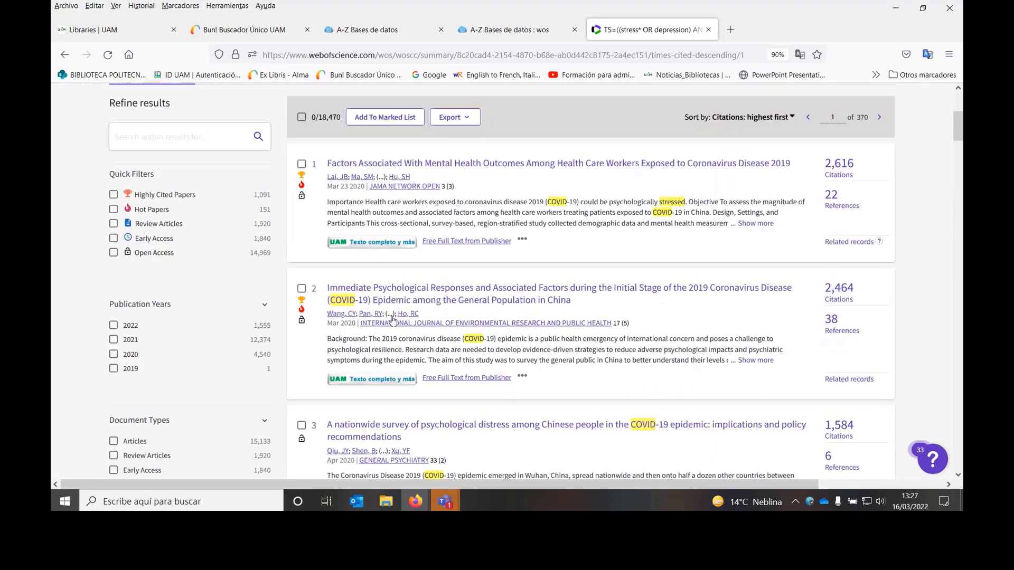
pyautogui.click(309, 290)
pyautogui.click(302, 164)
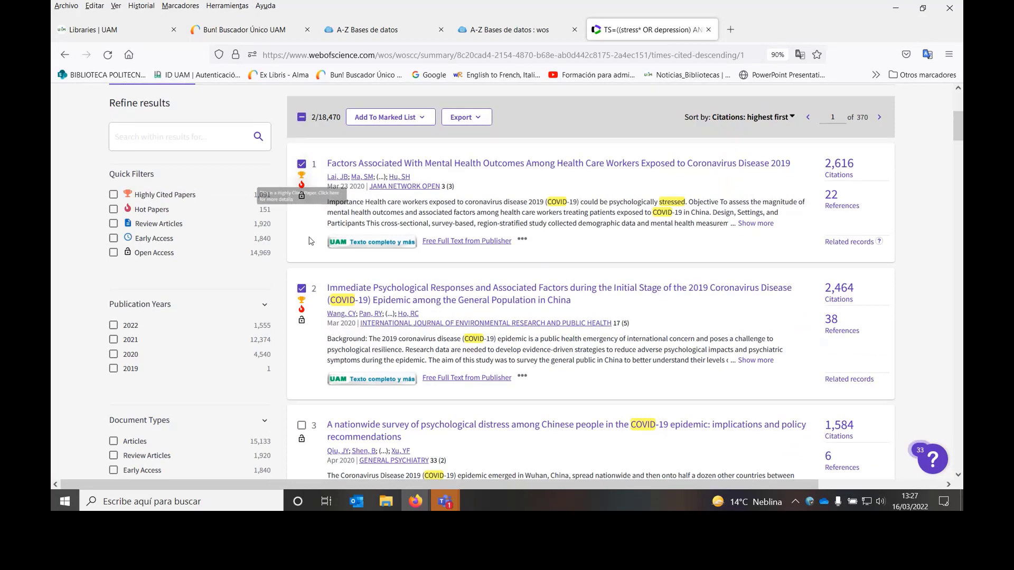
pyautogui.scroll(-2, 324, 388)
pyautogui.scroll(-5, 324, 388)
pyautogui.click(302, 333)
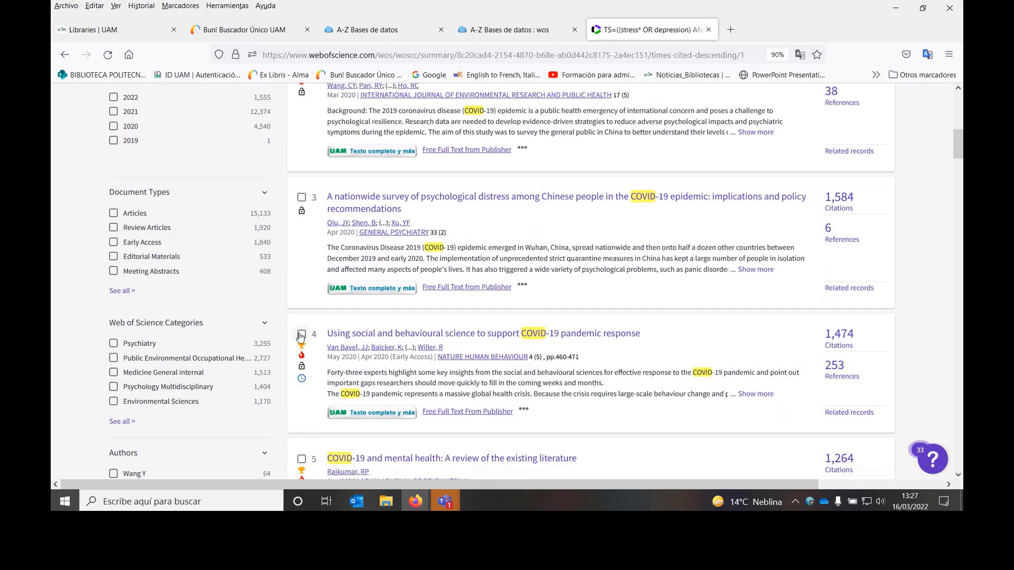
pyautogui.scroll(-3, 308, 389)
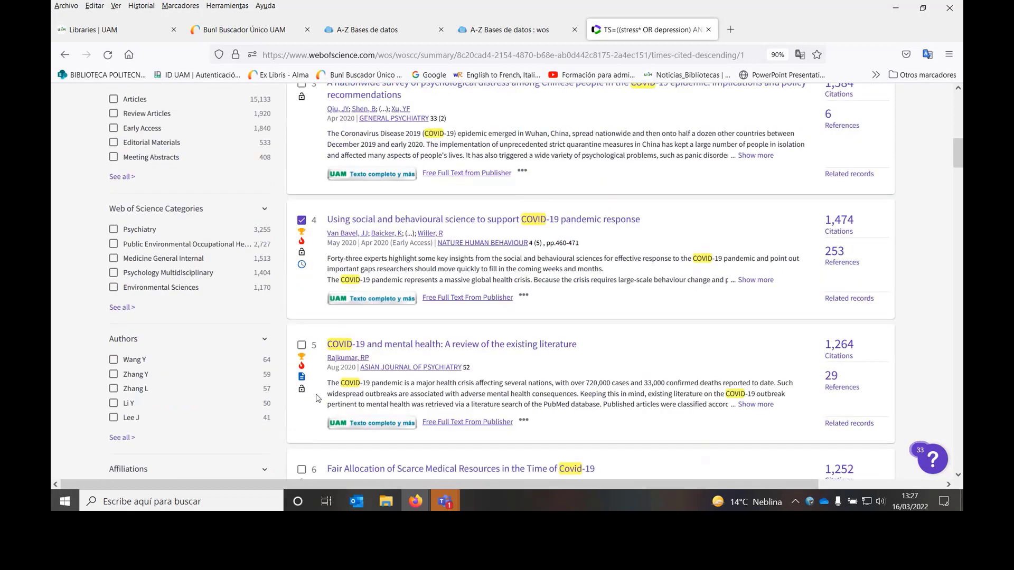
pyautogui.click(301, 345)
pyautogui.scroll(12, 434, 241)
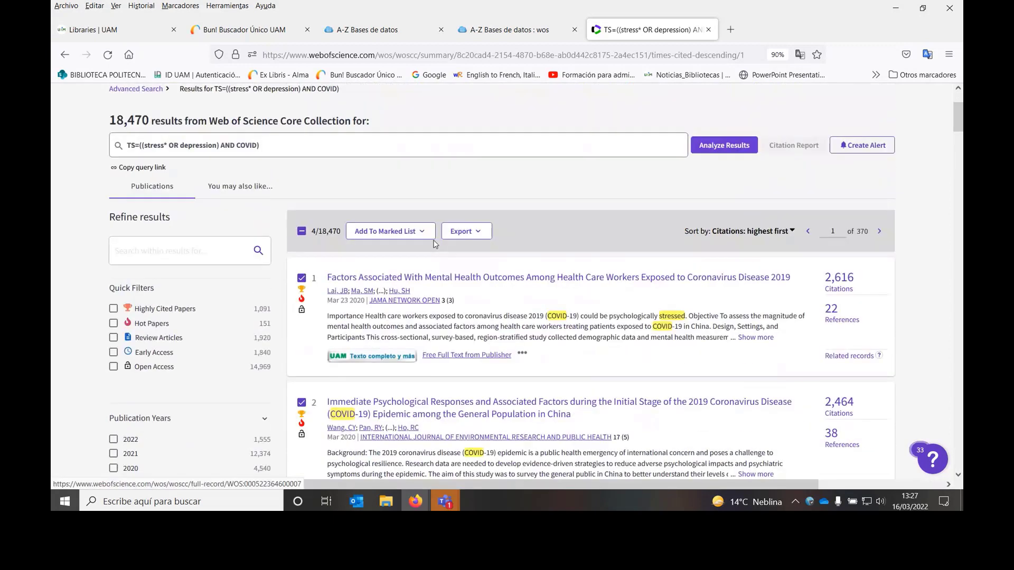
# Step: Export the four selected results to the latest version of RefWorks with Full Record and Cited References as record content
pyautogui.click(481, 237)
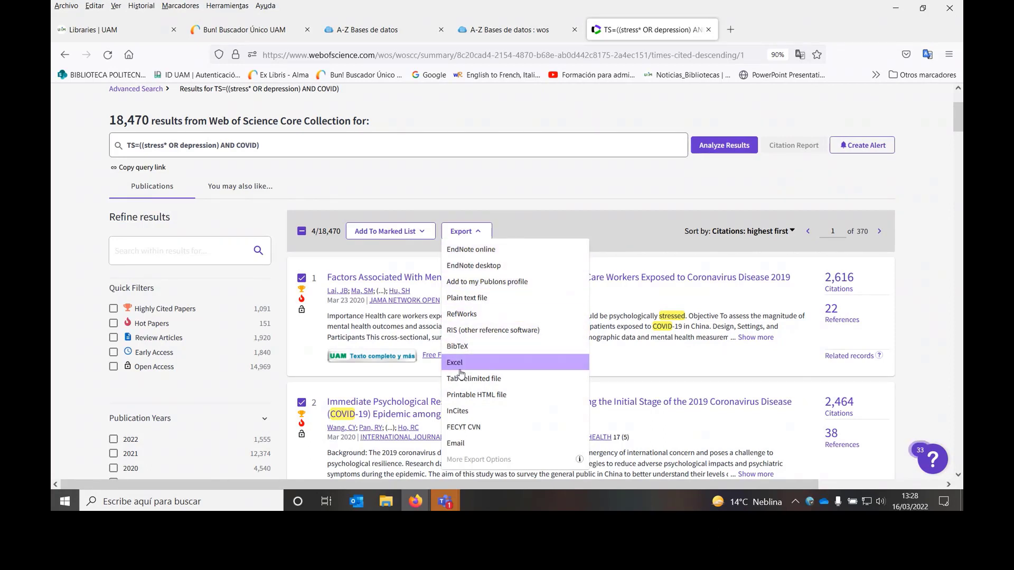
pyautogui.click(461, 315)
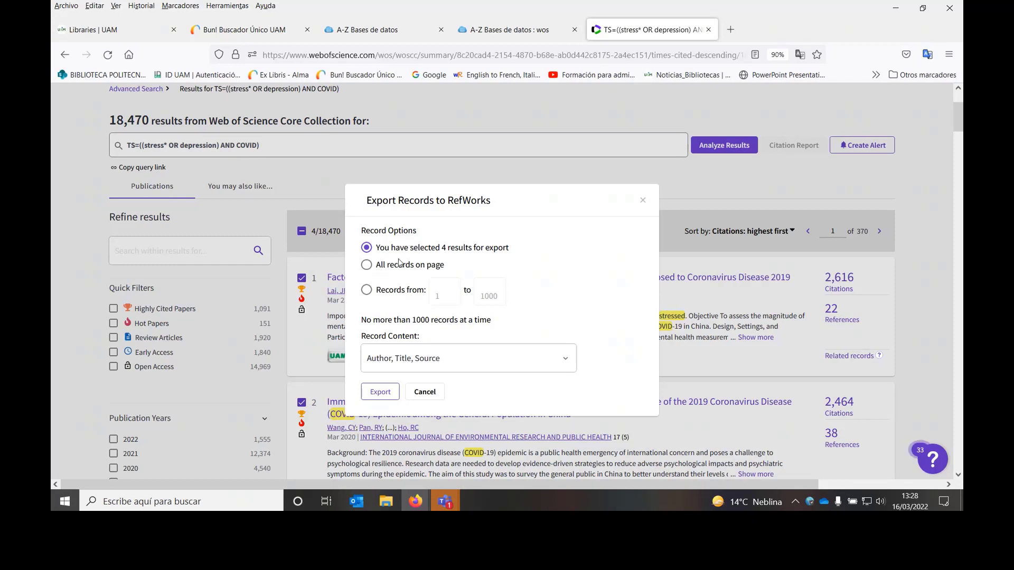
pyautogui.click(567, 362)
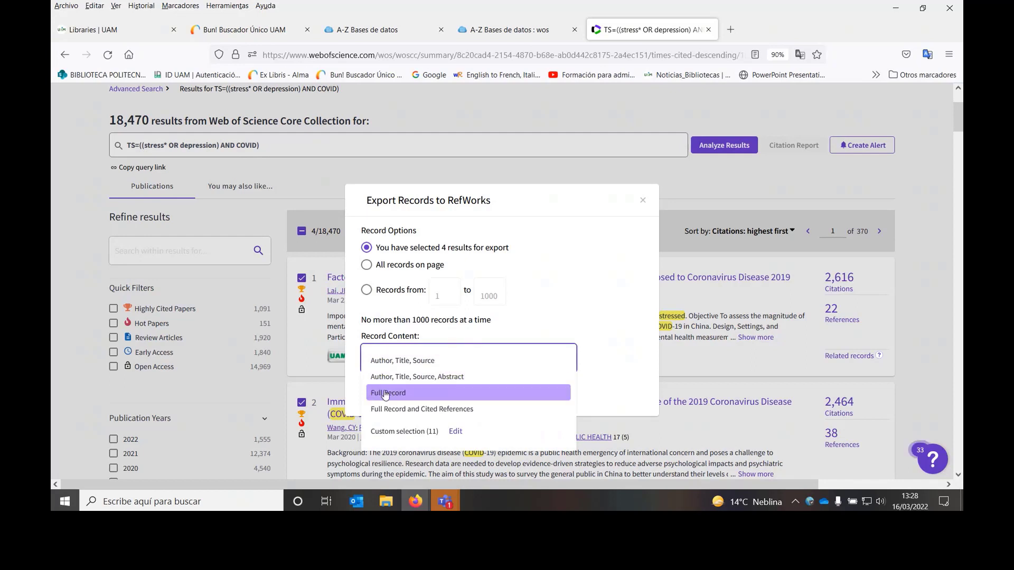
pyautogui.click(410, 409)
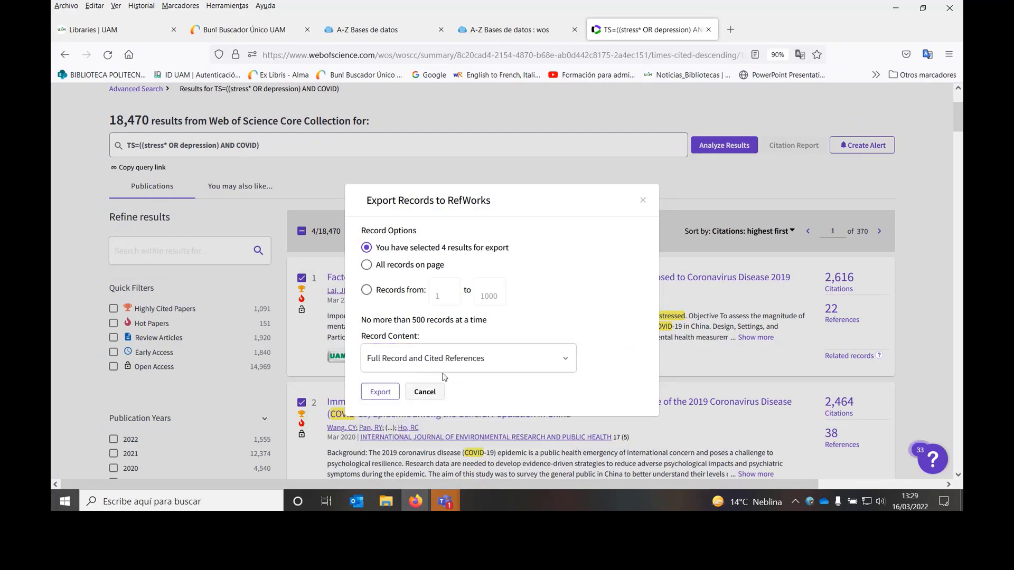
pyautogui.click(379, 392)
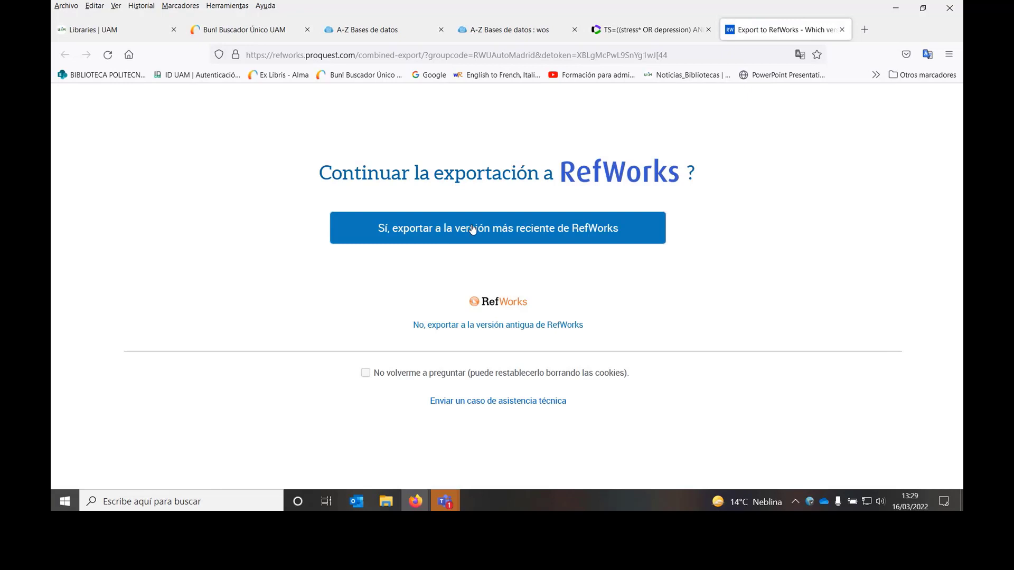
pyautogui.click(473, 230)
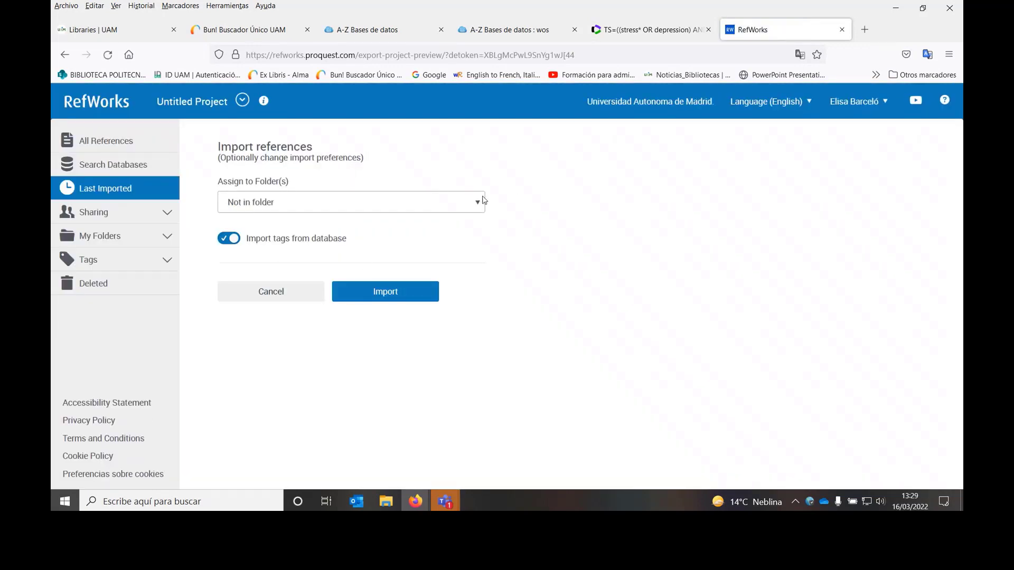
# Step: Assign the incoming references to the WoS folder and import them into RefWorks
pyautogui.click(479, 205)
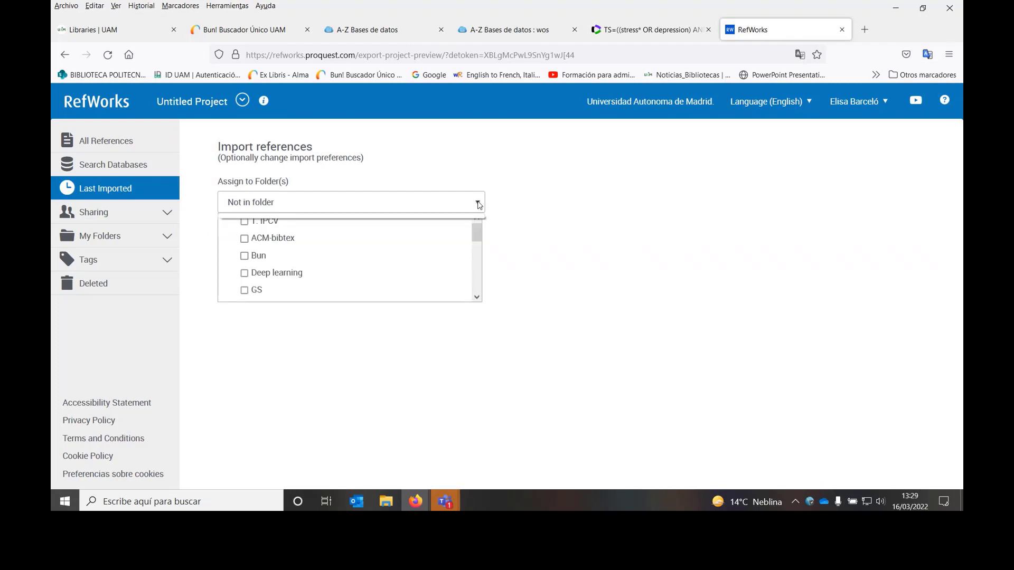
pyautogui.moveTo(474, 232); pyautogui.dragTo(472, 306)
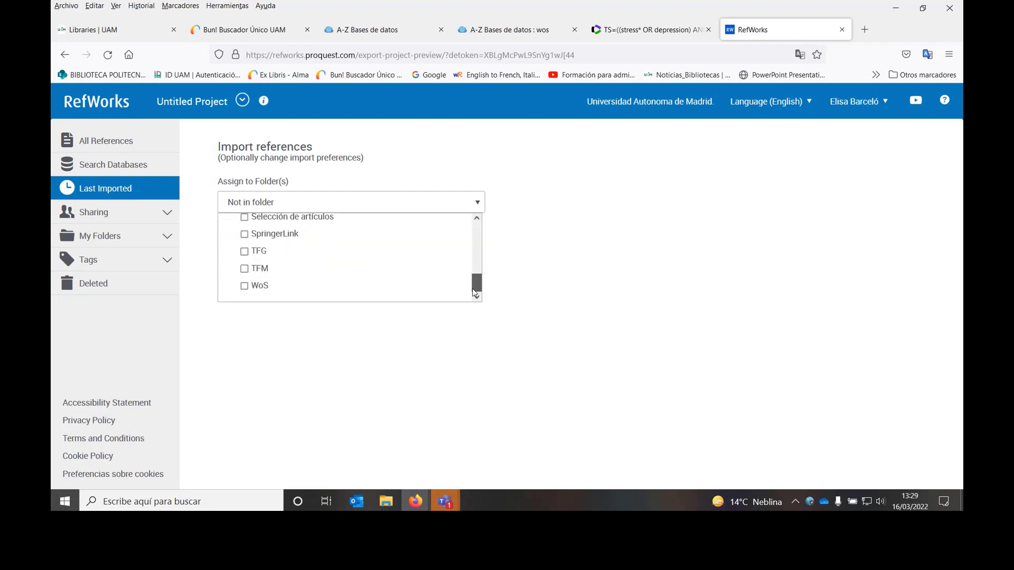
pyautogui.click(246, 288)
pyautogui.click(585, 247)
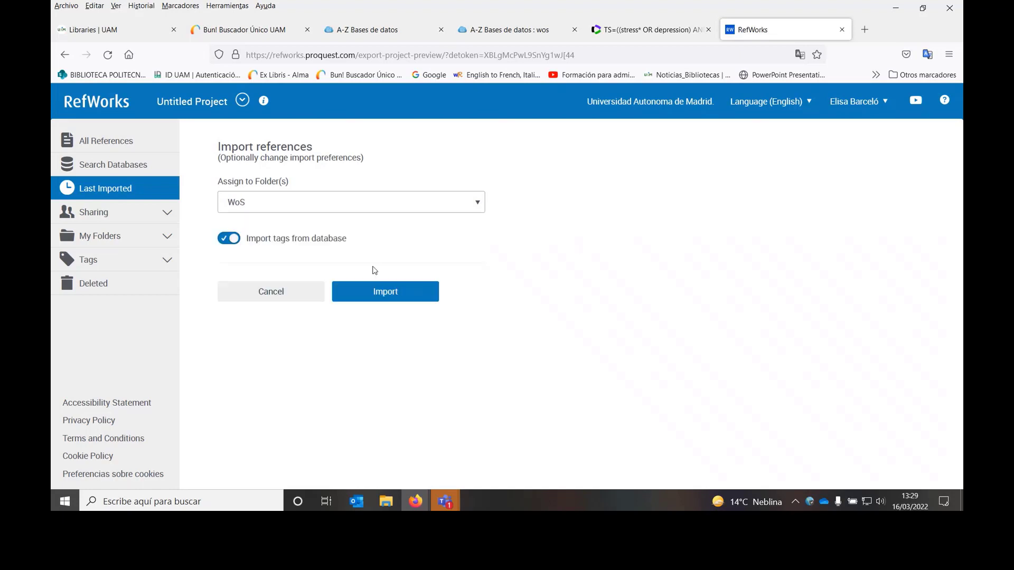
pyautogui.click(377, 291)
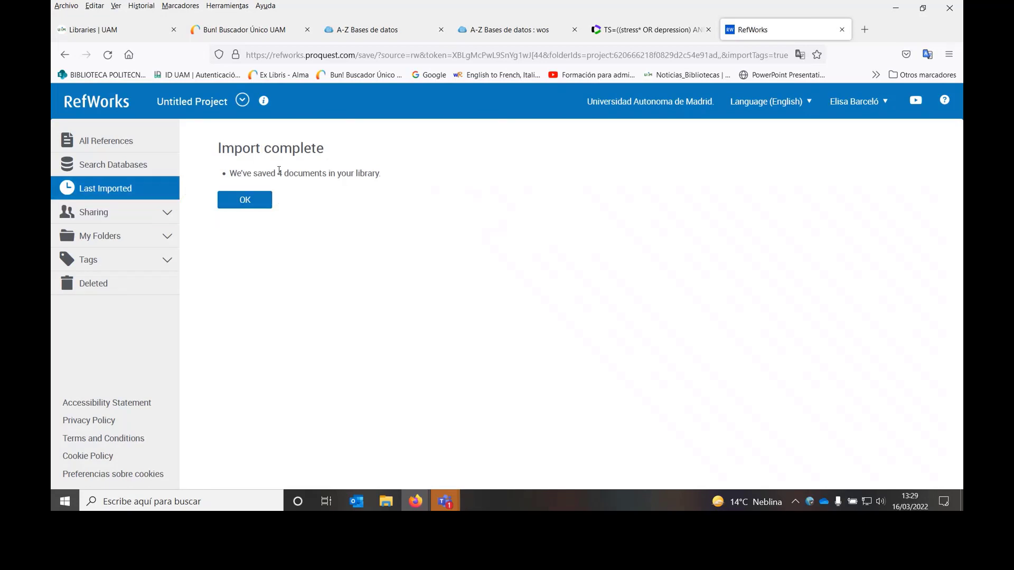
# Step: Return to the Web of Science results and examine the highly cited, hot paper and open access markers beside the first records
pyautogui.click(616, 33)
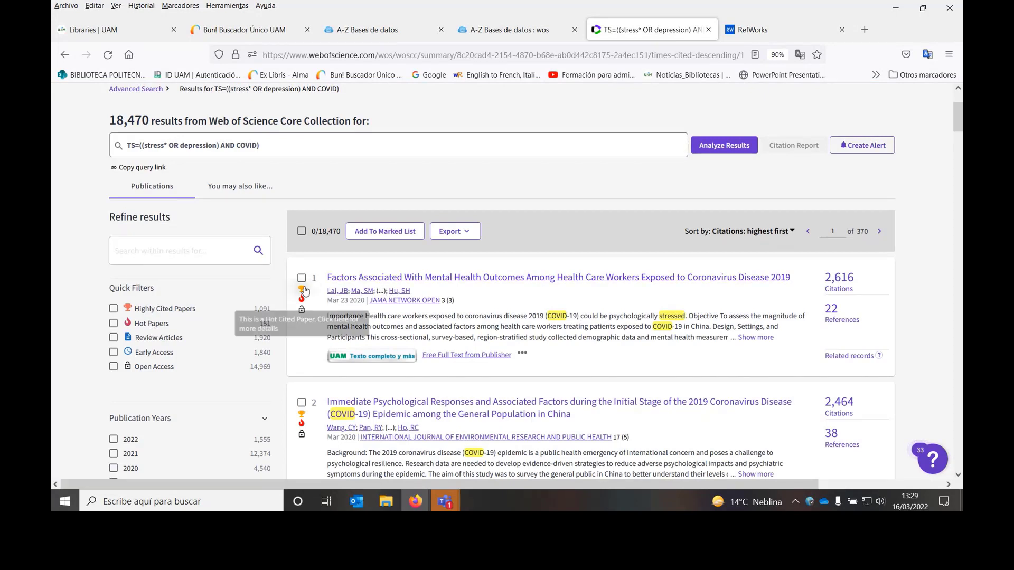
pyautogui.moveTo(304, 290)
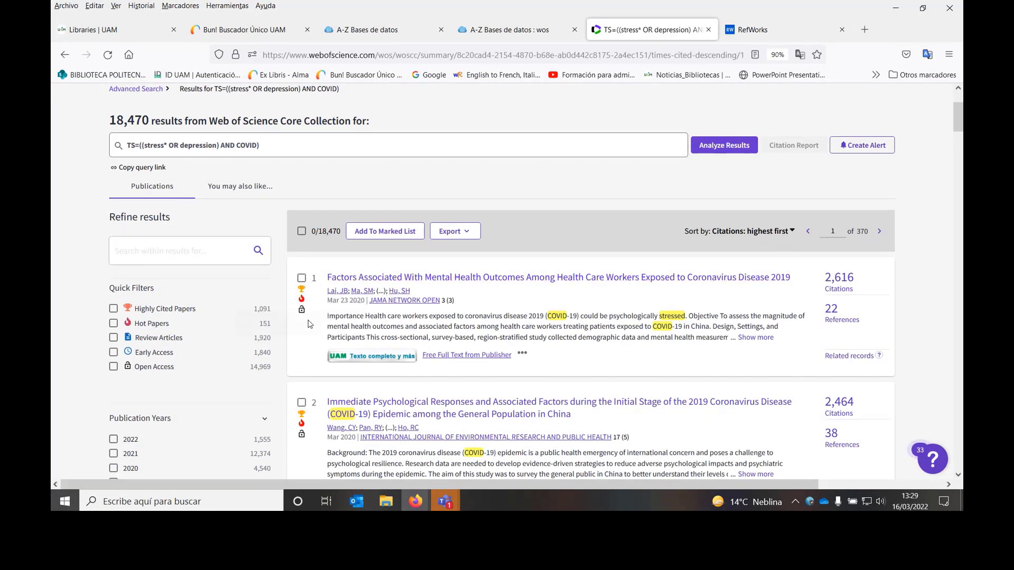
pyautogui.scroll(-2, 316, 417)
pyautogui.scroll(-5, 315, 417)
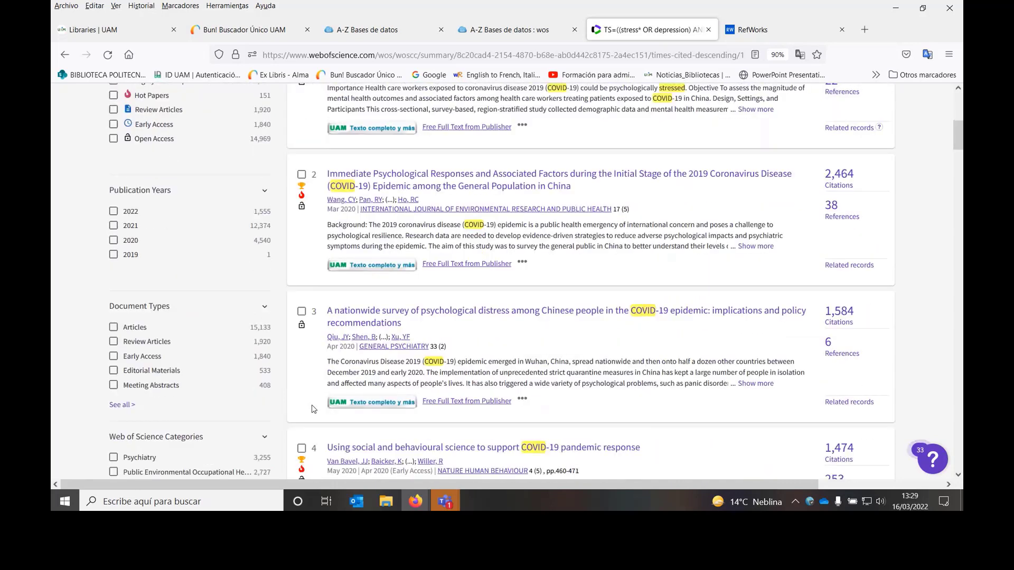
pyautogui.moveTo(308, 348)
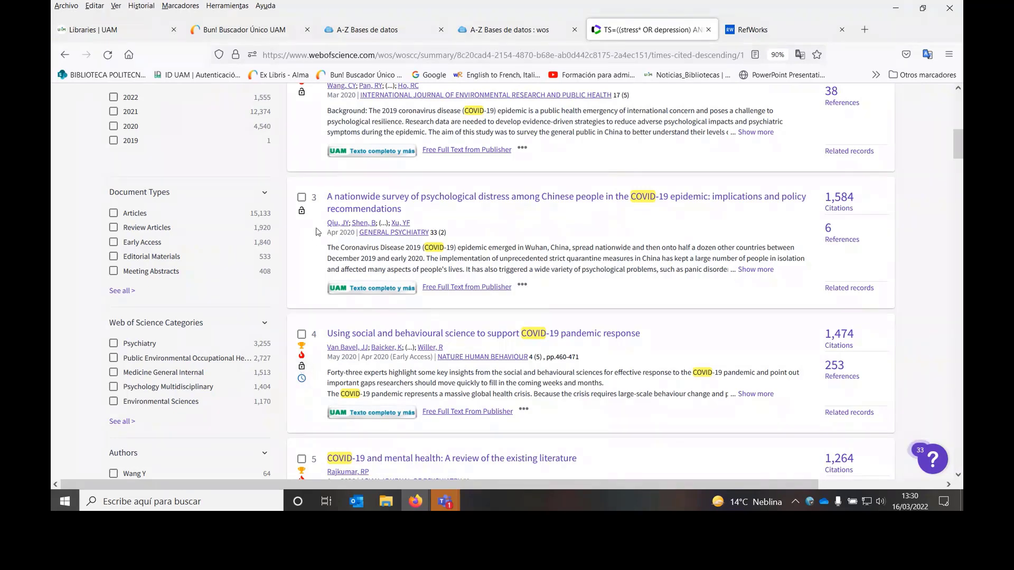
pyautogui.scroll(-3, 317, 233)
pyautogui.scroll(4, 319, 234)
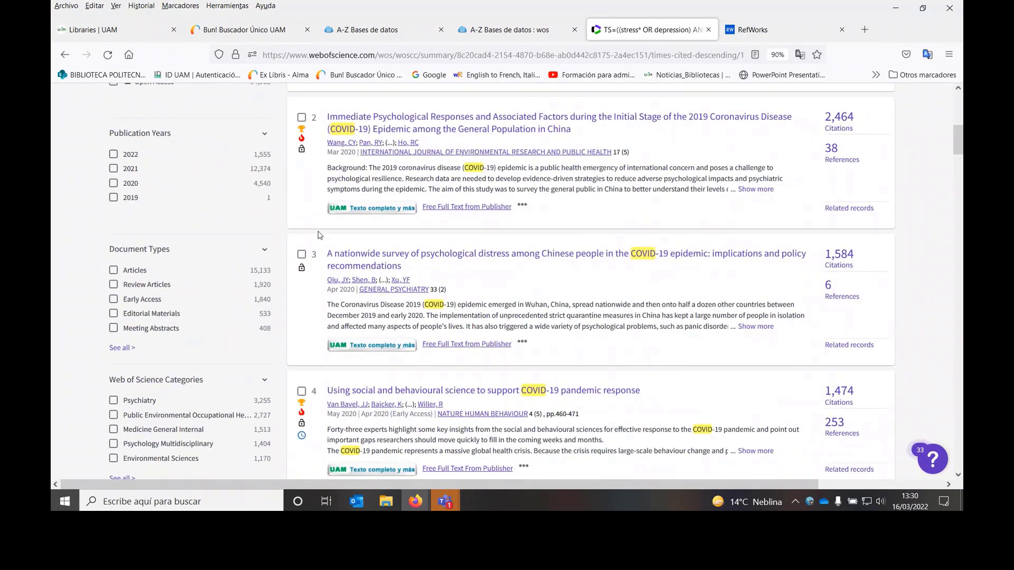
pyautogui.scroll(4, 320, 235)
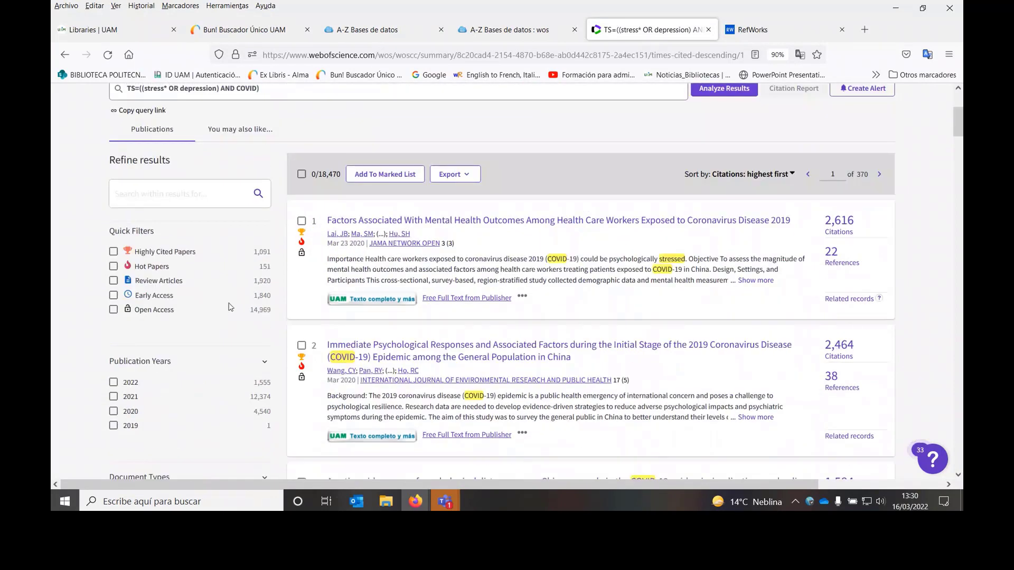
# Step: Examine the full-text links, journal links, citations and references of the records down to result 9
pyautogui.scroll(-2, 350, 312)
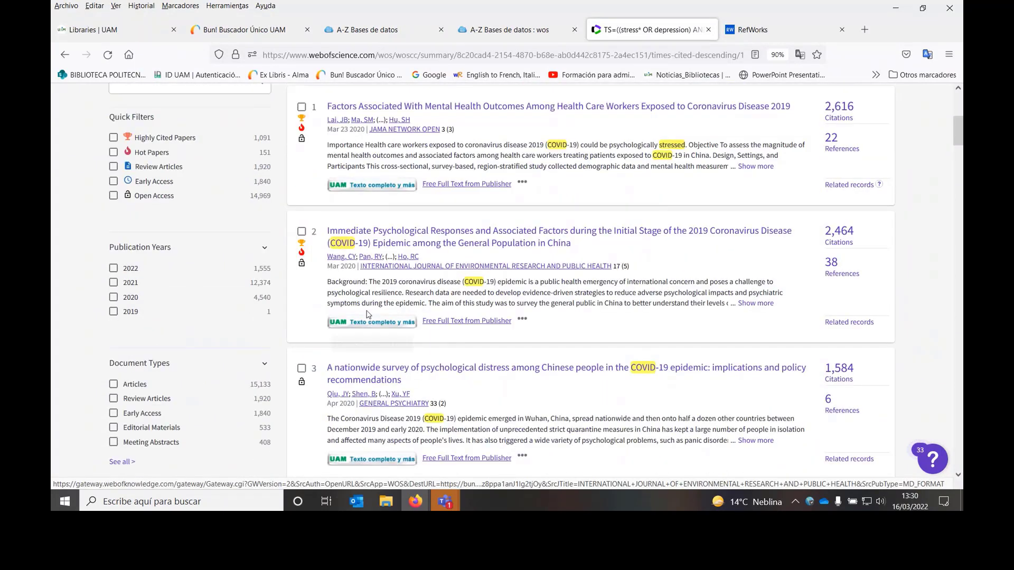
pyautogui.scroll(-2, 368, 314)
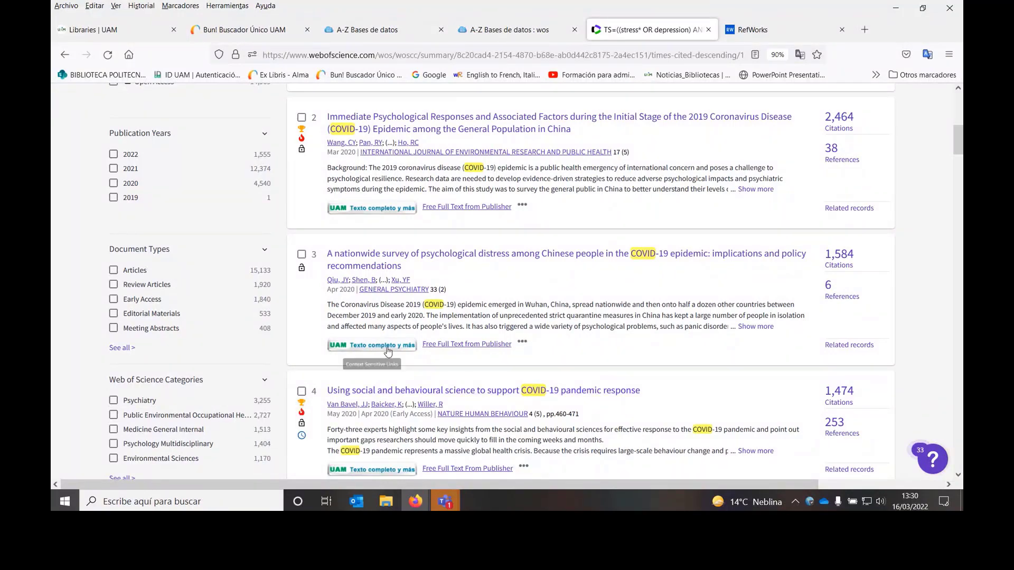
pyautogui.scroll(-1, 613, 390)
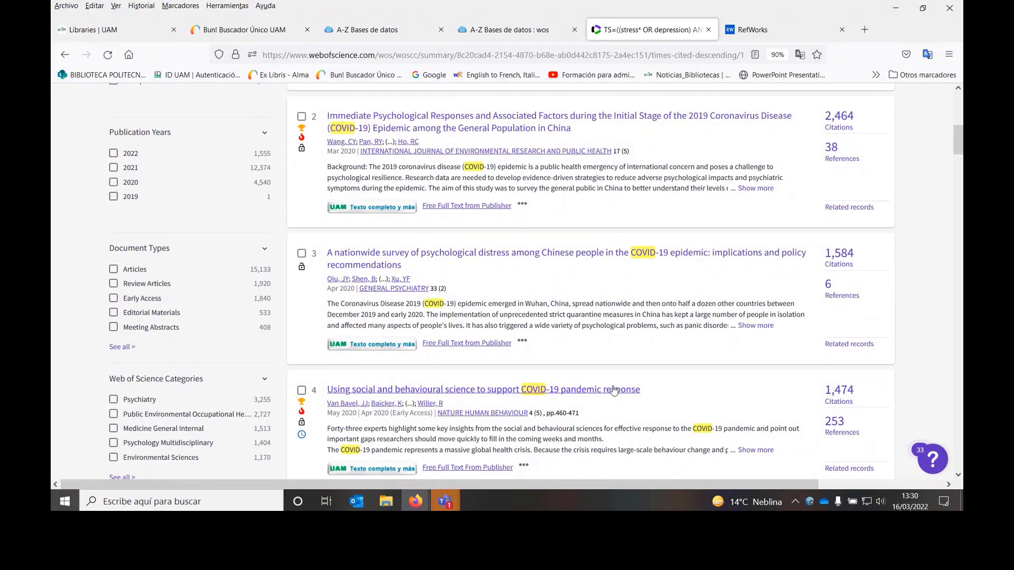
pyautogui.scroll(-2, 613, 391)
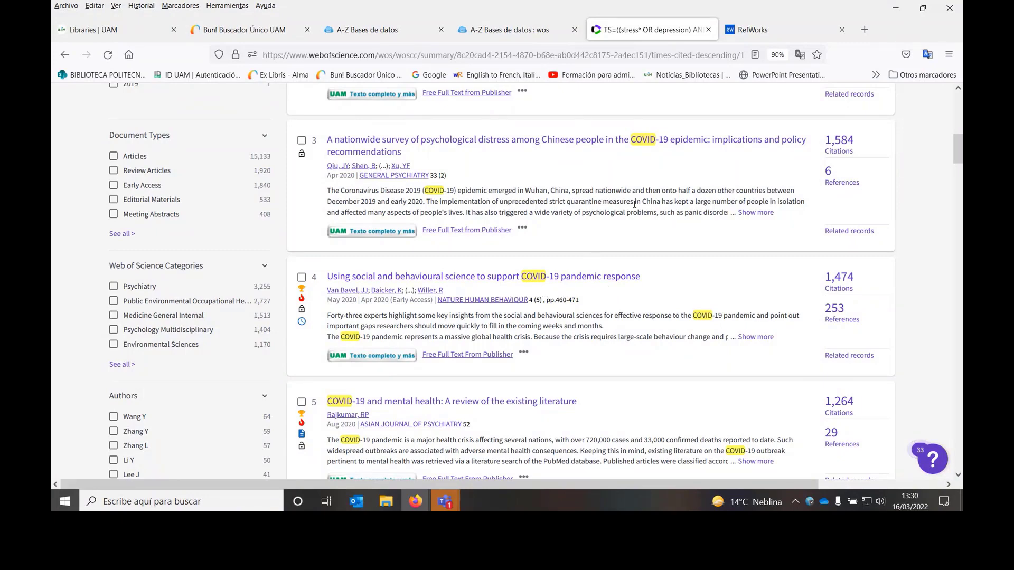
pyautogui.scroll(-5, 657, 394)
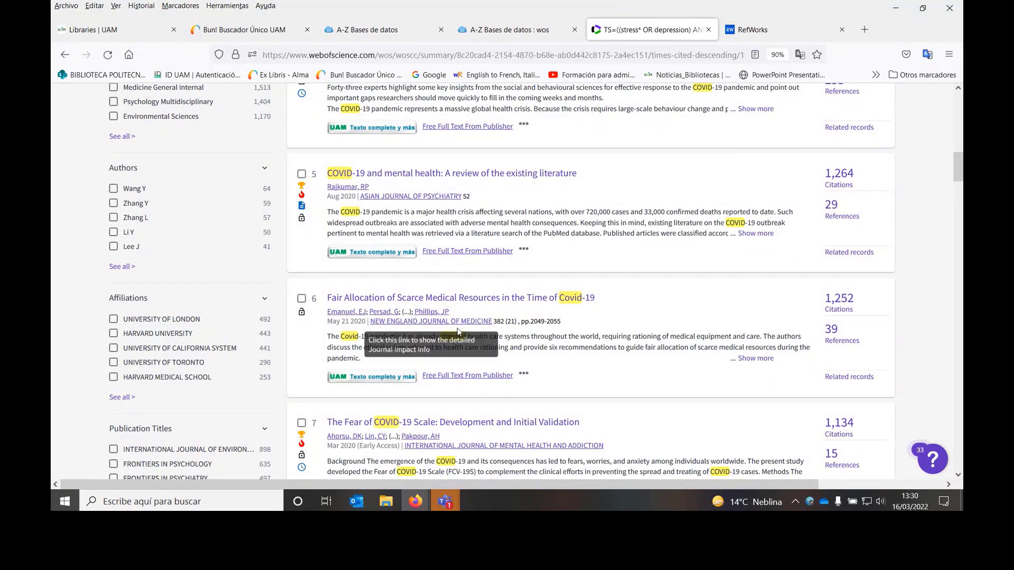
pyautogui.scroll(-2, 391, 348)
pyautogui.scroll(-2, 448, 346)
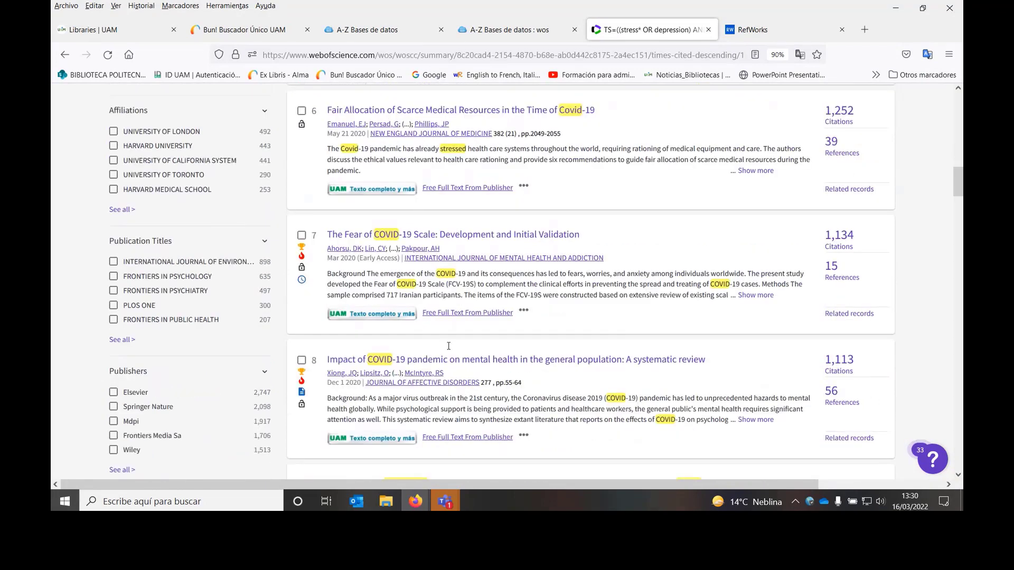
pyautogui.scroll(-2, 448, 348)
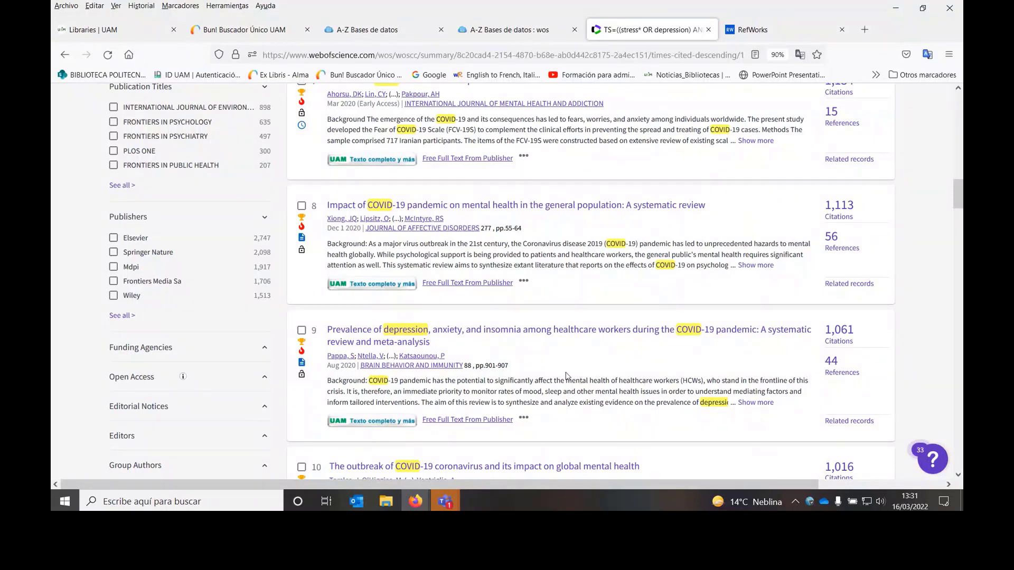
# Step: Expand the abstract of result 8, the systematic review on mental health, and view the additional actions offered for that record
pyautogui.click(748, 266)
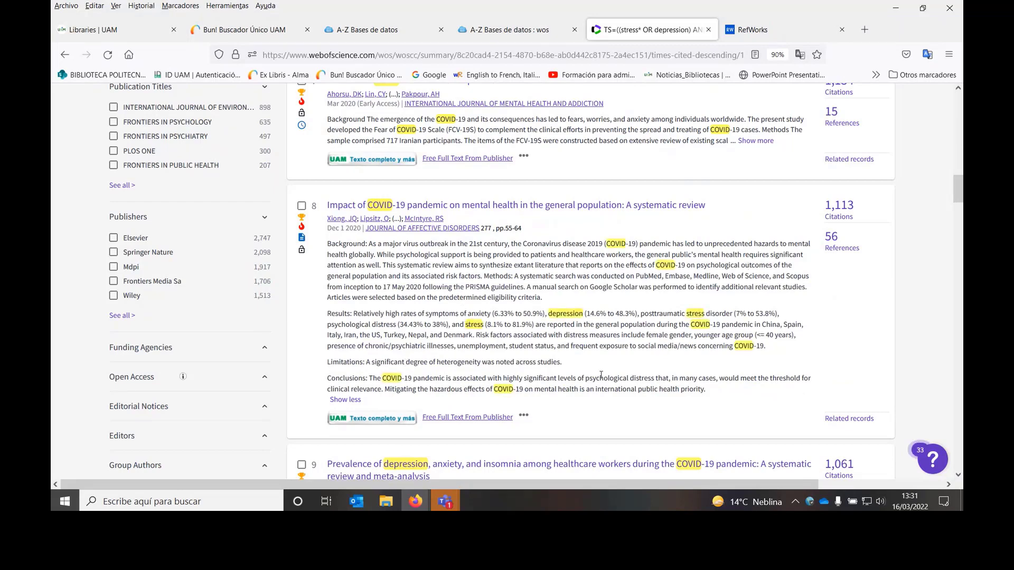
pyautogui.scroll(-3, 600, 374)
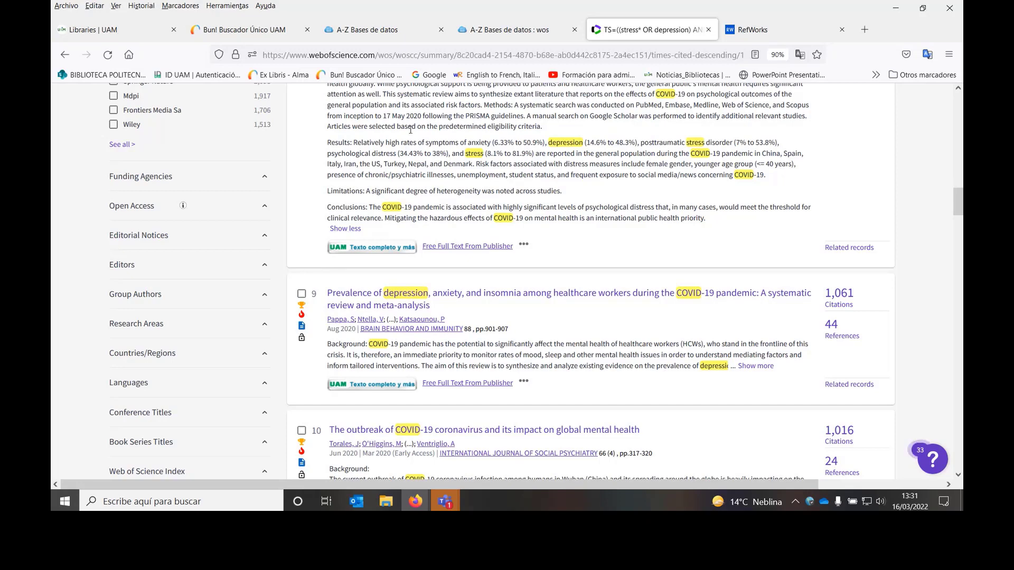
pyautogui.scroll(3, 410, 129)
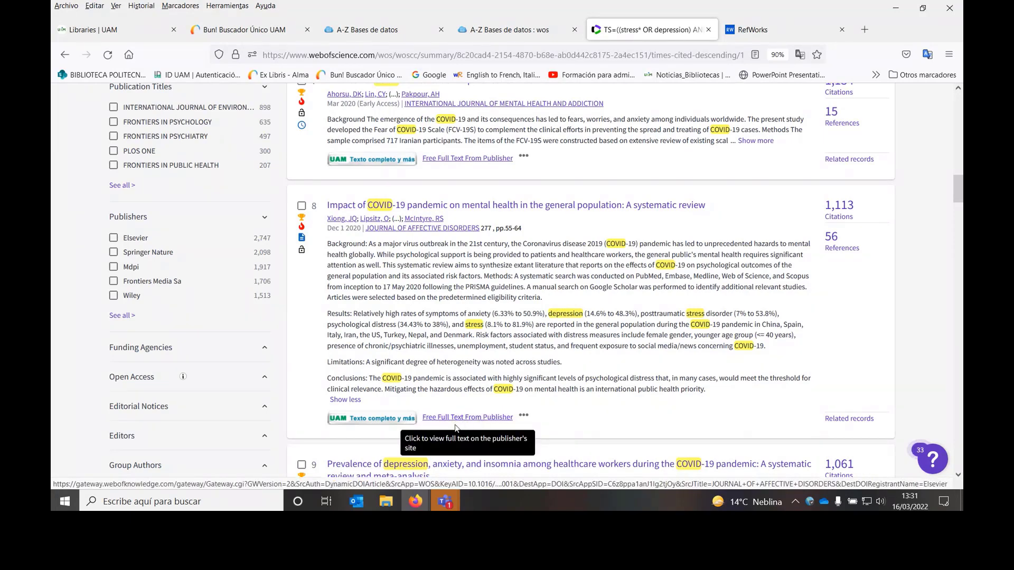
pyautogui.click(523, 417)
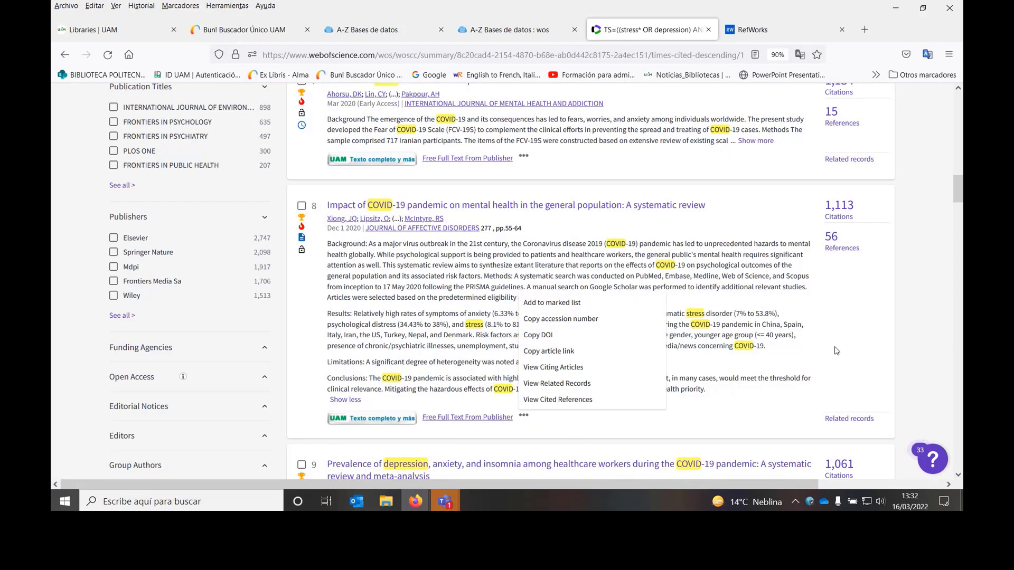
pyautogui.press('Escape')
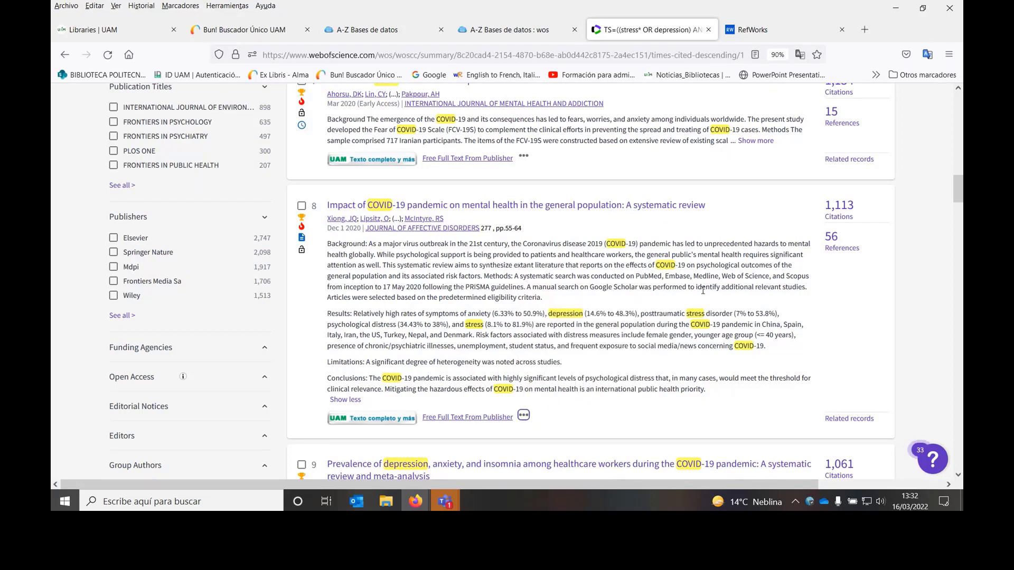
# Step: Read the Related records explanation for result 1 and close it
pyautogui.scroll(6, 703, 291)
pyautogui.scroll(4, 731, 299)
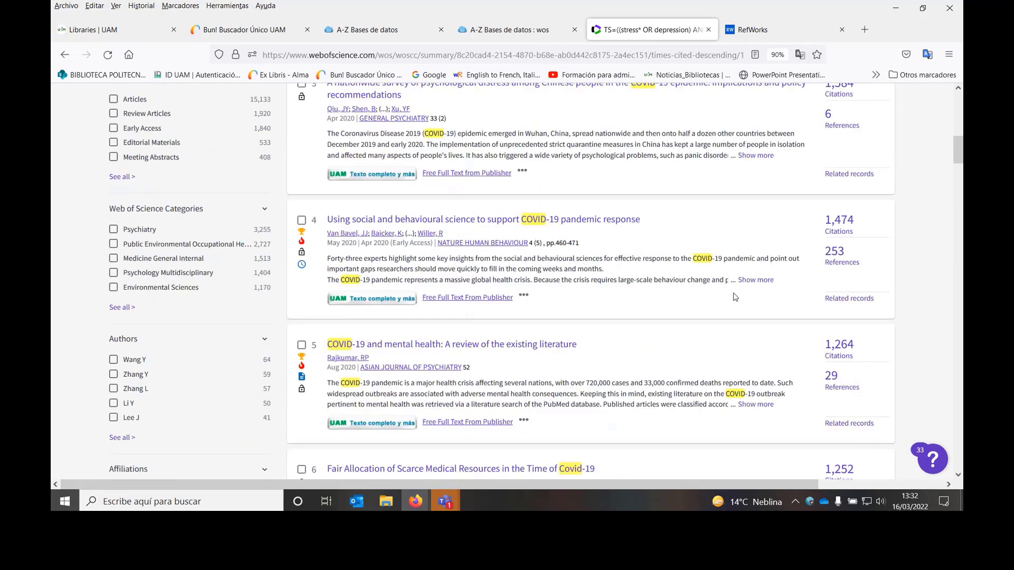
pyautogui.scroll(7, 736, 297)
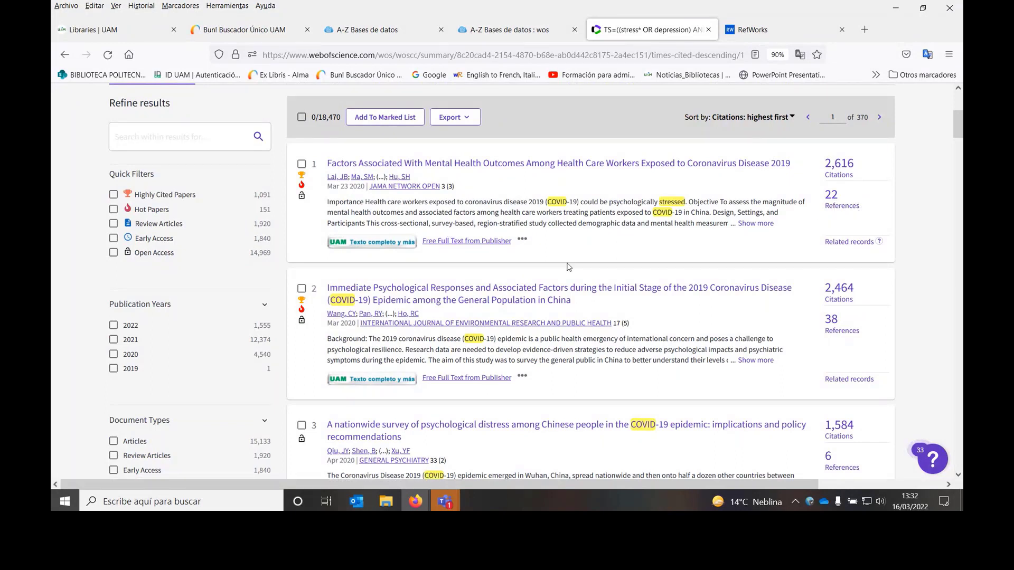
pyautogui.click(879, 242)
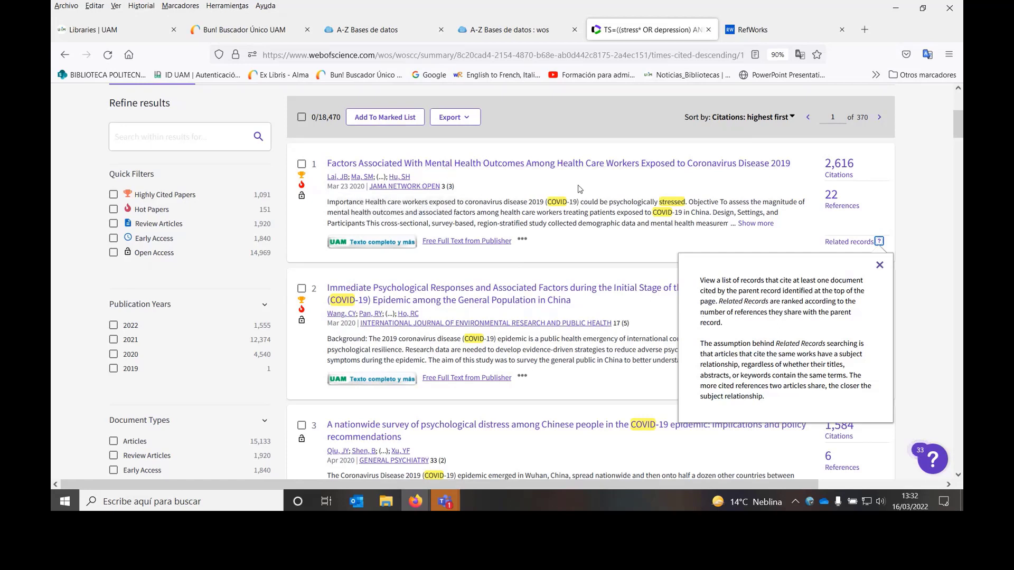
pyautogui.click(880, 265)
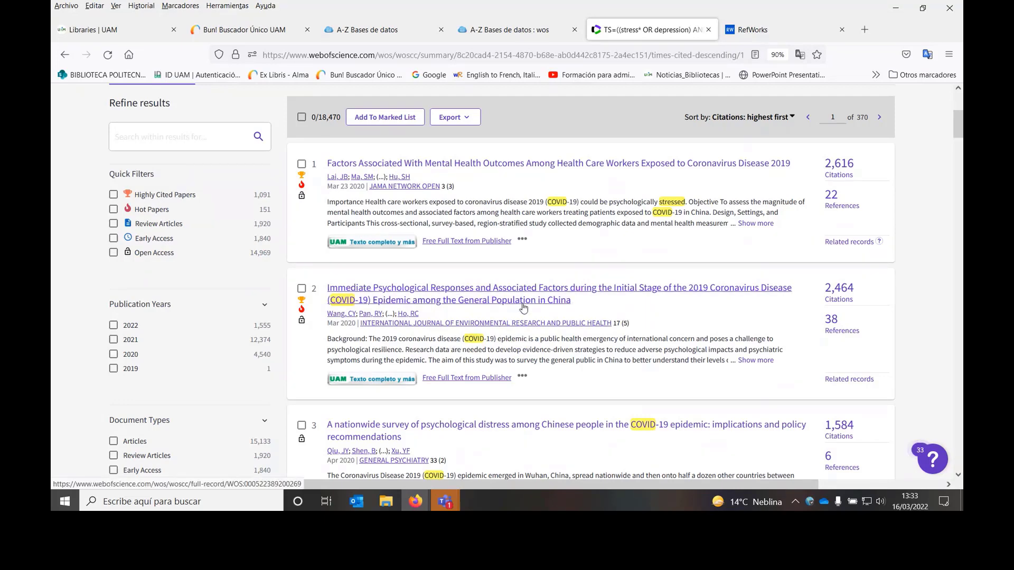
# Step: Refine the results to Highly Cited Papers and open the Analyze Results page for the refined set
pyautogui.scroll(3, 704, 260)
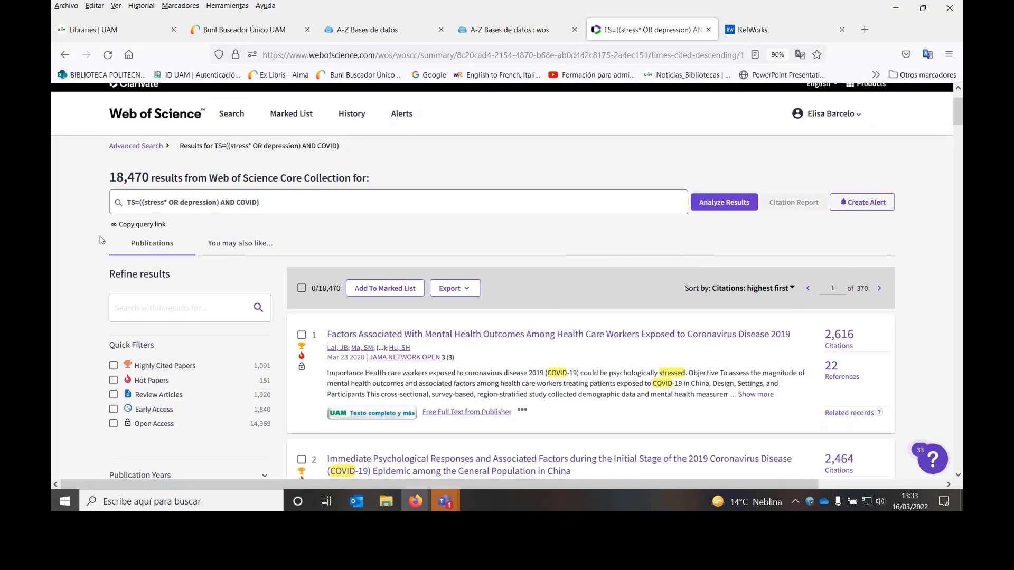
pyautogui.click(113, 366)
pyautogui.click(250, 445)
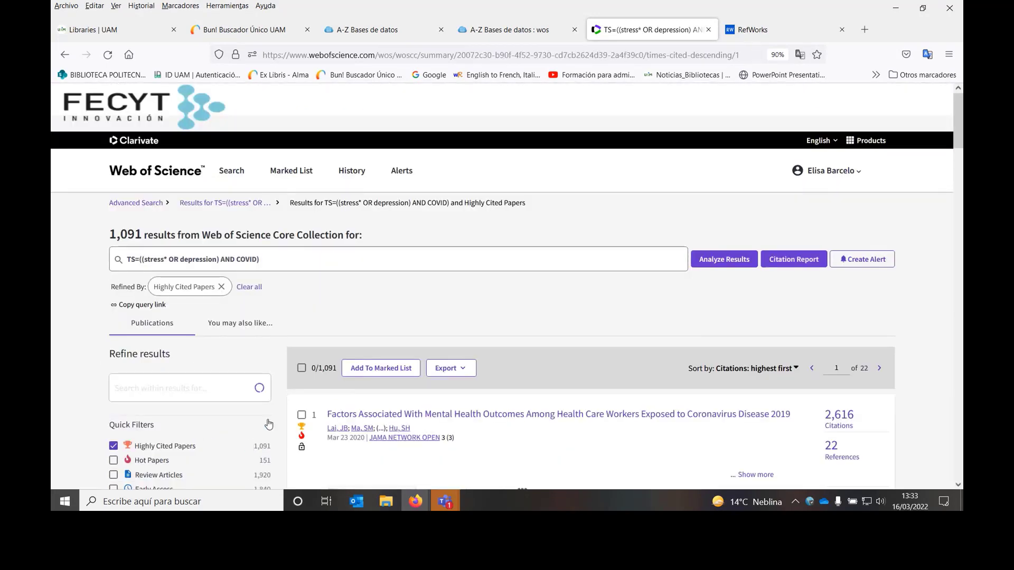
pyautogui.click(710, 260)
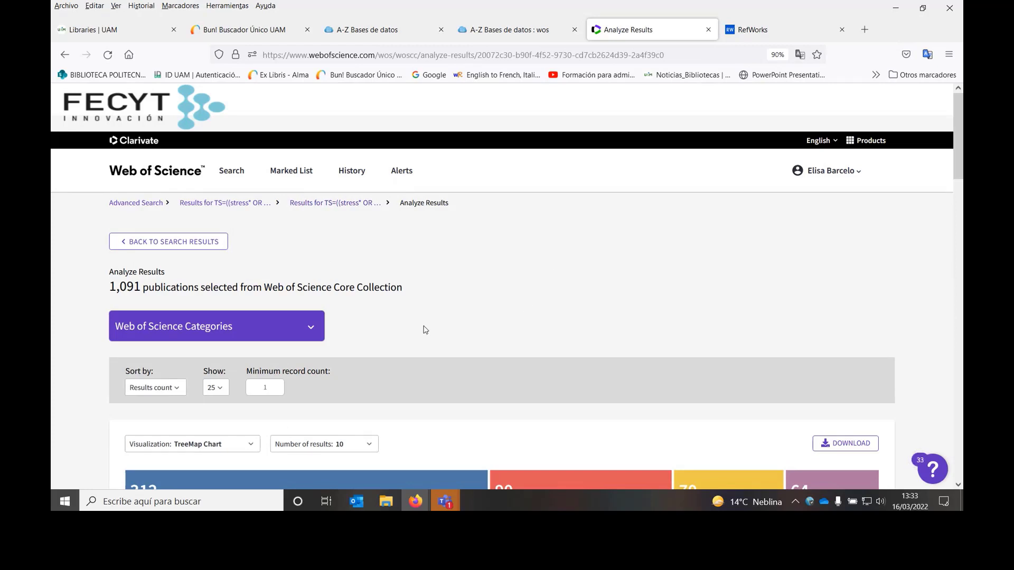
# Step: Examine the treemap of Web of Science Categories for the highly cited papers
pyautogui.scroll(-1, 425, 329)
pyautogui.scroll(-1, 423, 309)
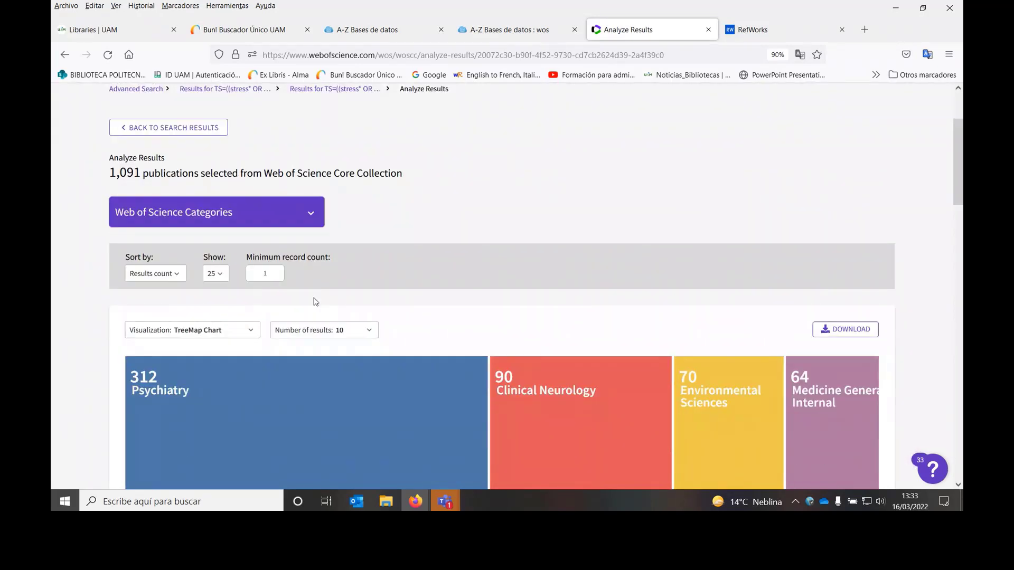
pyautogui.scroll(-3, 327, 293)
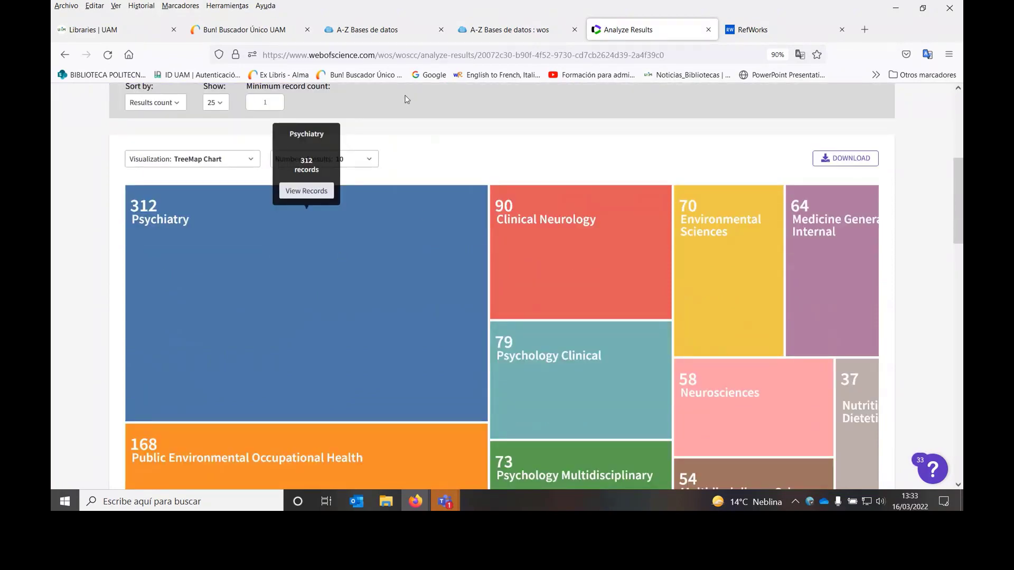
pyautogui.scroll(1, 415, 216)
pyautogui.scroll(-1, 415, 213)
pyautogui.scroll(2, 394, 224)
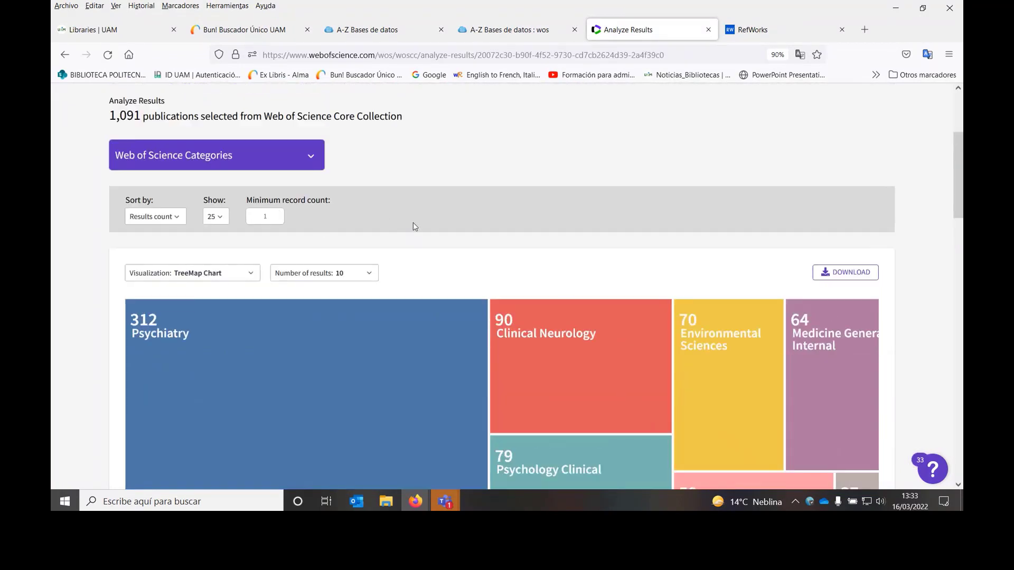
# Step: View the records in the Psychiatry category from the treemap and return to the results analysis
pyautogui.moveTo(581, 345)
pyautogui.moveTo(139, 458)
pyautogui.moveTo(154, 320)
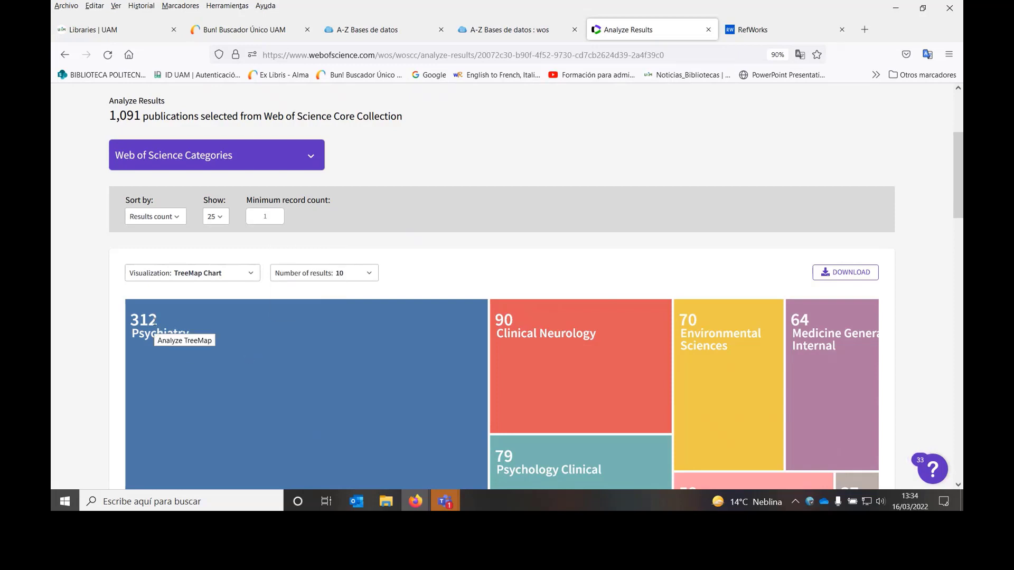
pyautogui.click(294, 309)
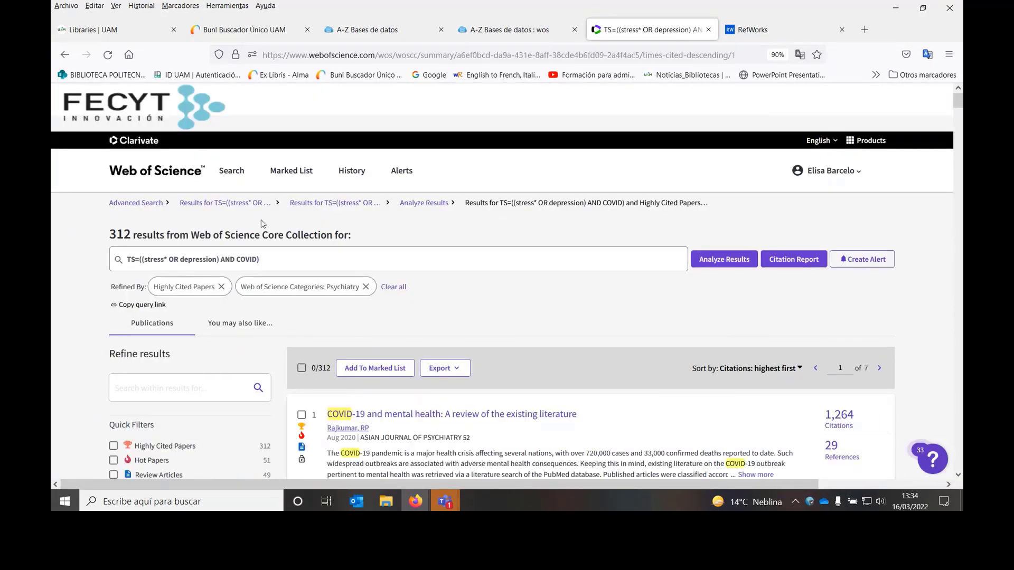
pyautogui.click(424, 203)
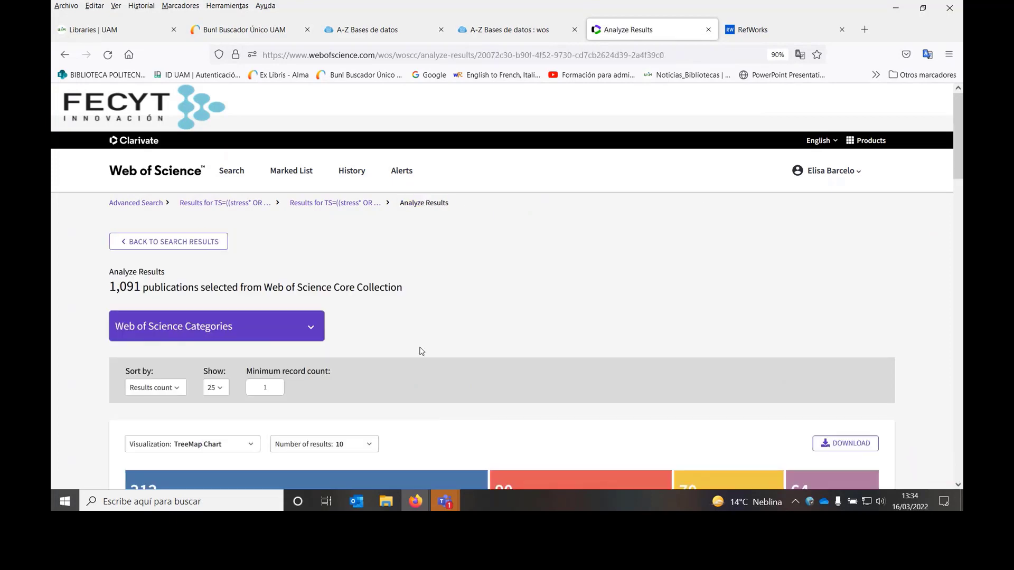
# Step: Set the number of results displayed in the category treemap to 25
pyautogui.scroll(-5, 394, 323)
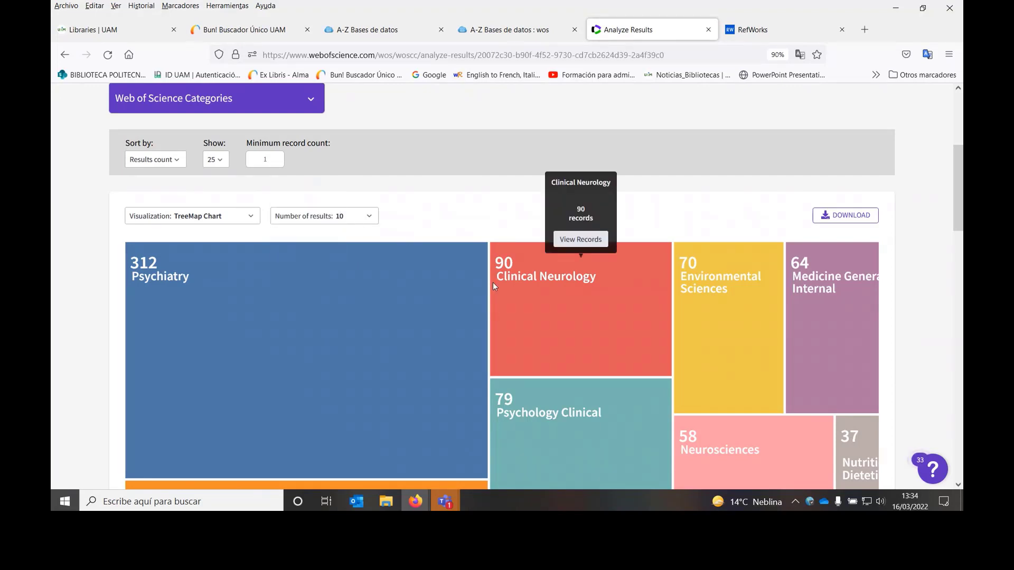
pyautogui.click(370, 218)
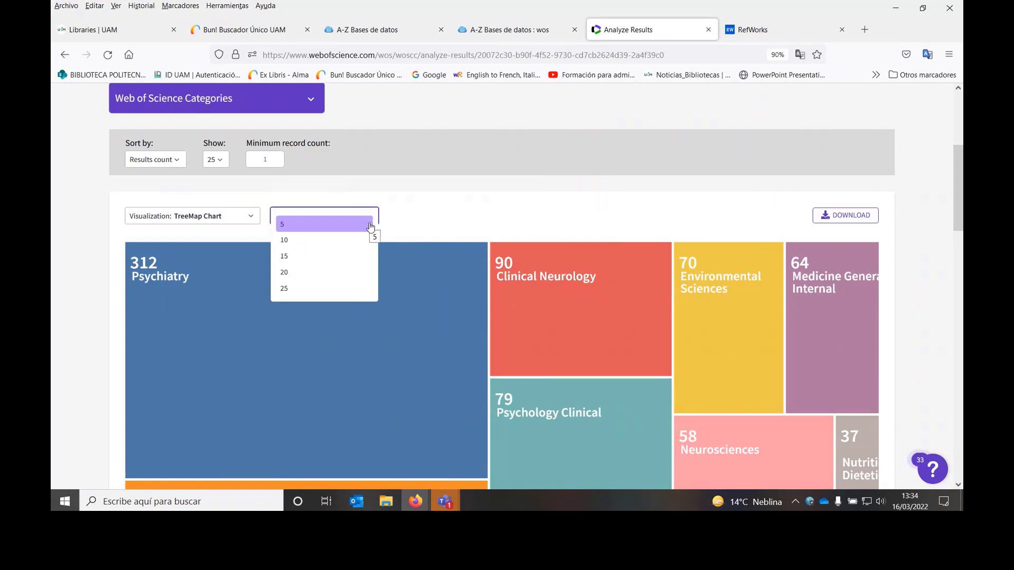
pyautogui.click(285, 290)
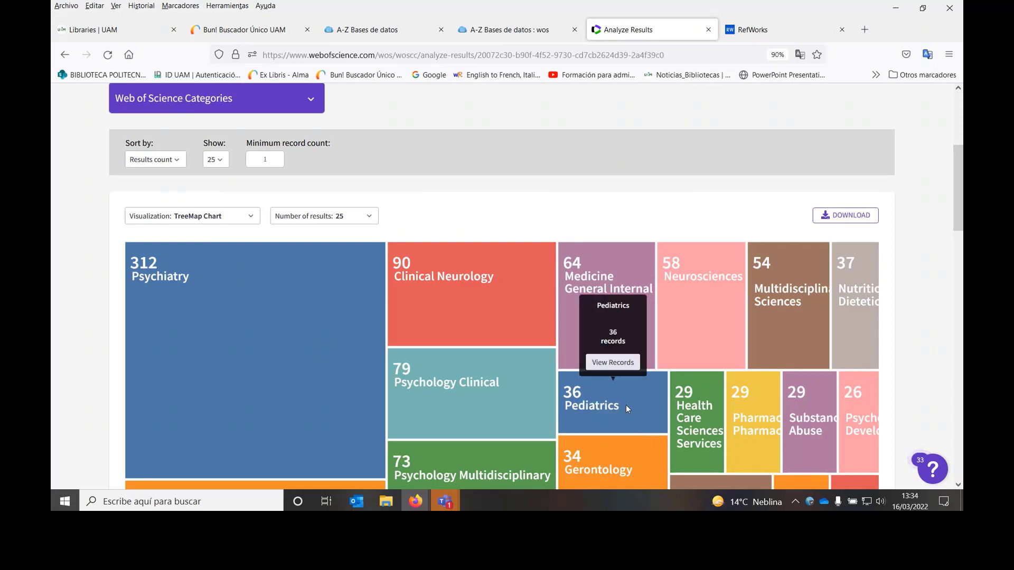
# Step: Look through the available analysis fields and switch the analysis to Countries/Regions
pyautogui.click(314, 103)
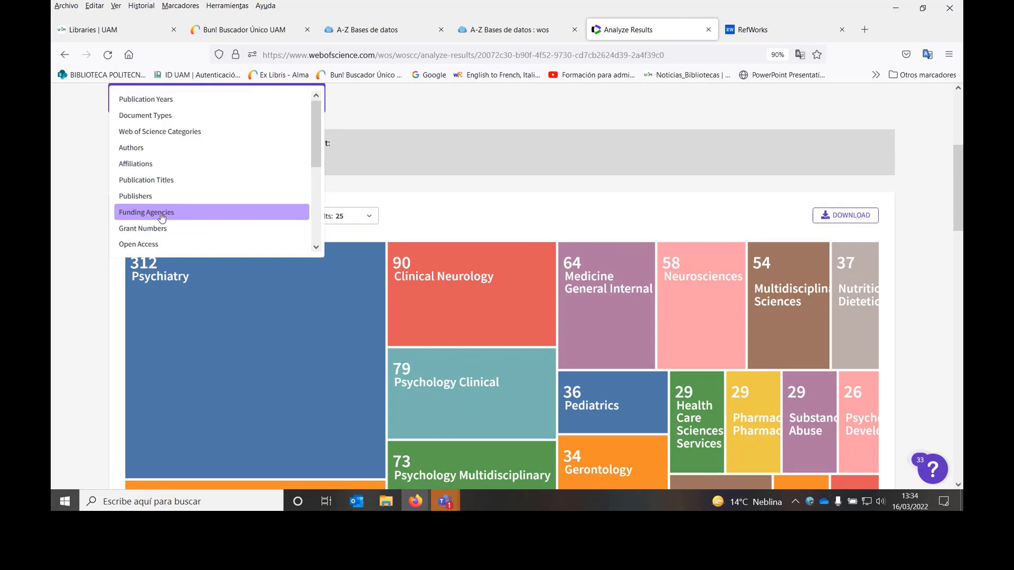
pyautogui.scroll(-2, 162, 216)
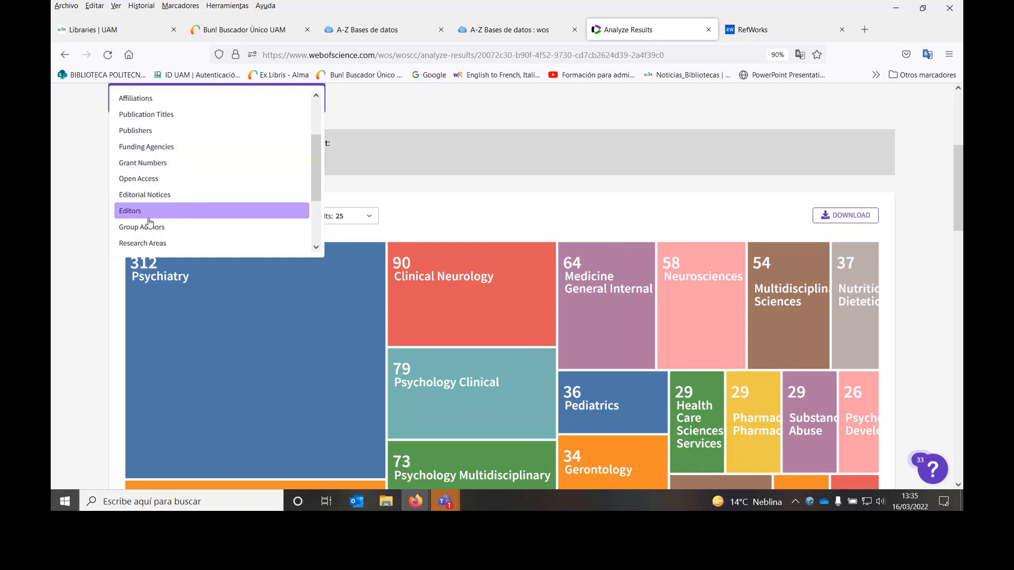
pyautogui.scroll(-2, 172, 213)
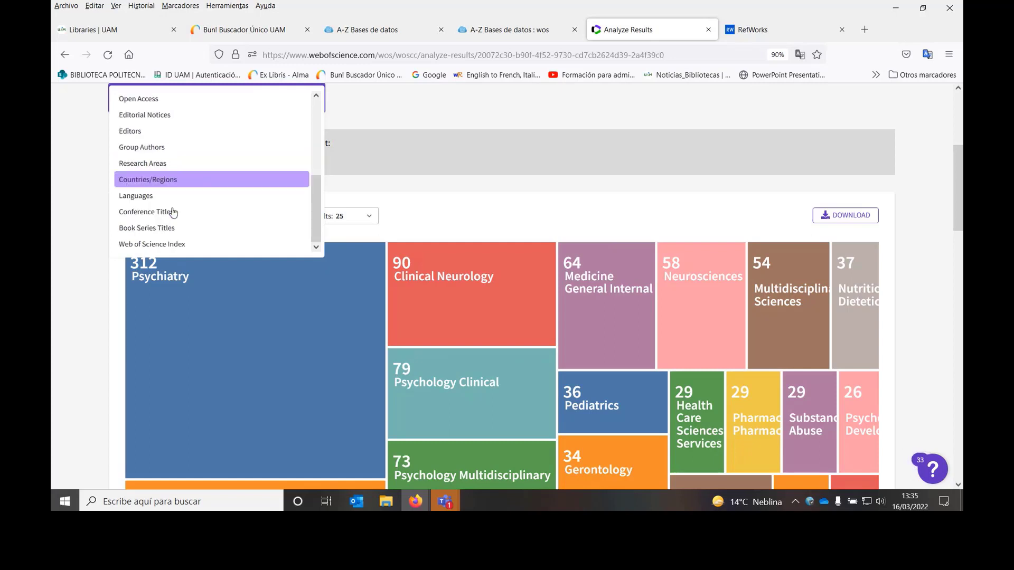
pyautogui.click(158, 183)
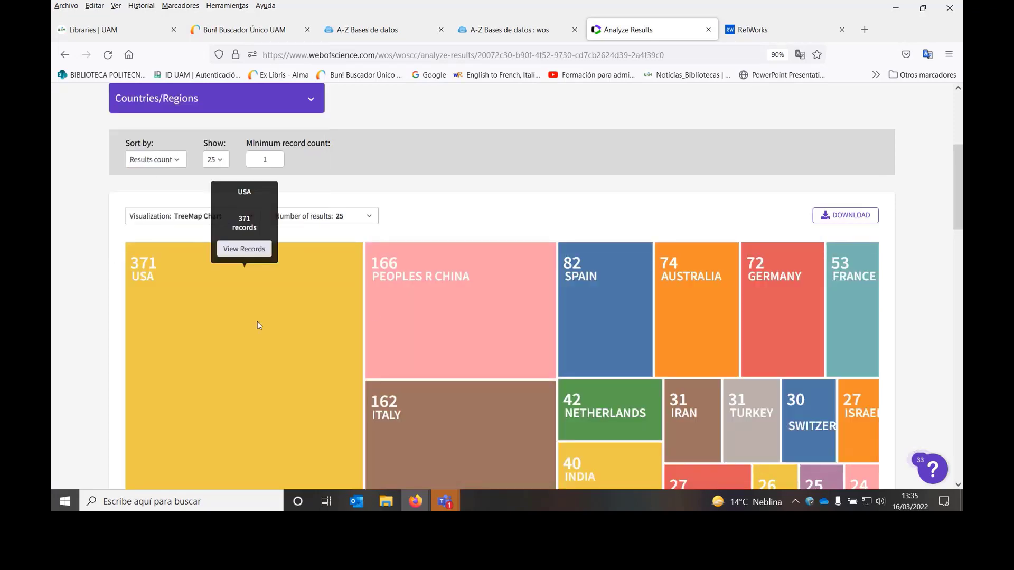
# Step: Examine the record counts per country throughout the Countries/Regions treemap
pyautogui.moveTo(634, 333)
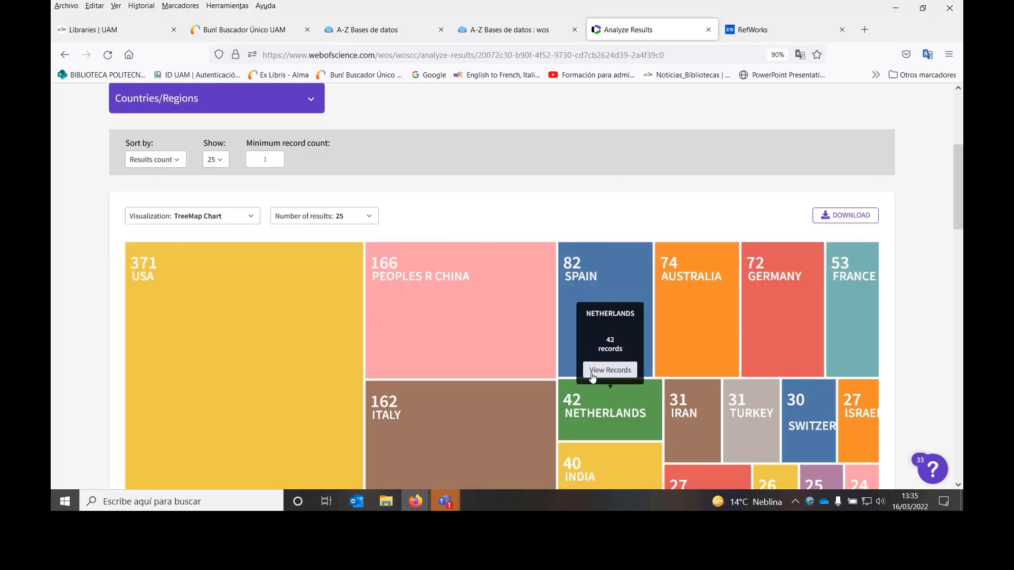
pyautogui.scroll(-3, 581, 379)
pyautogui.scroll(-3, 581, 379)
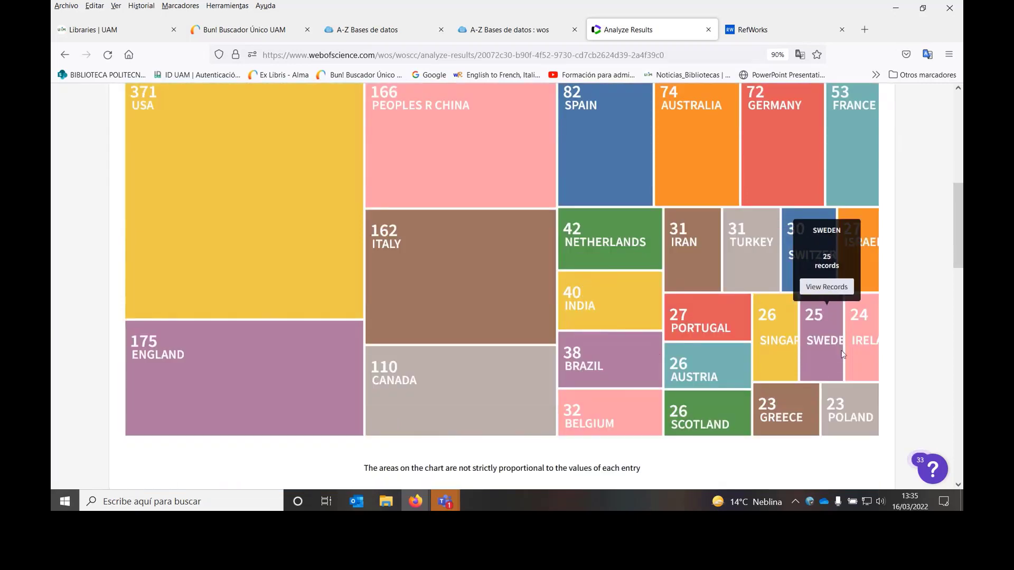
pyautogui.moveTo(419, 395)
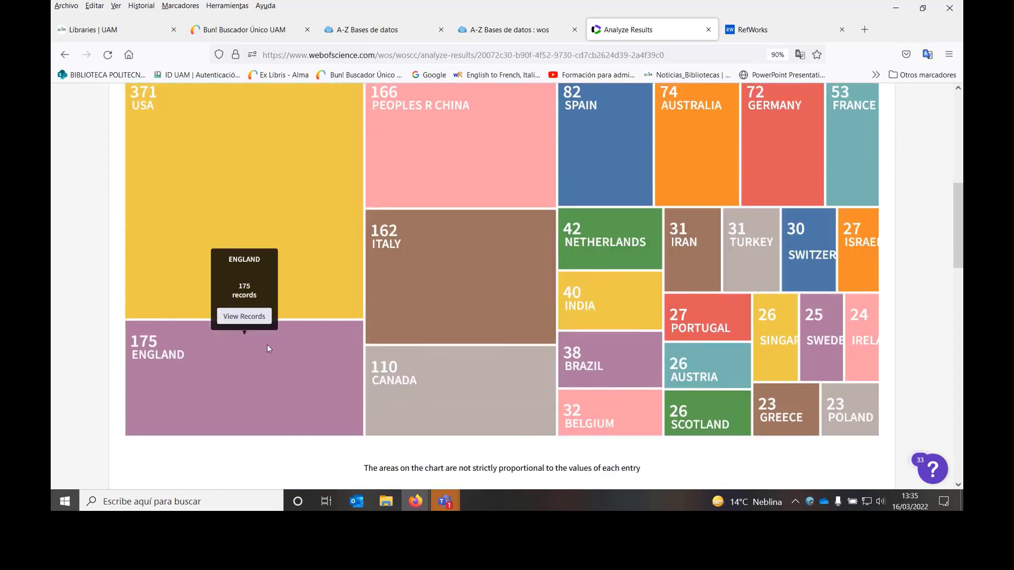
pyautogui.scroll(5, 344, 301)
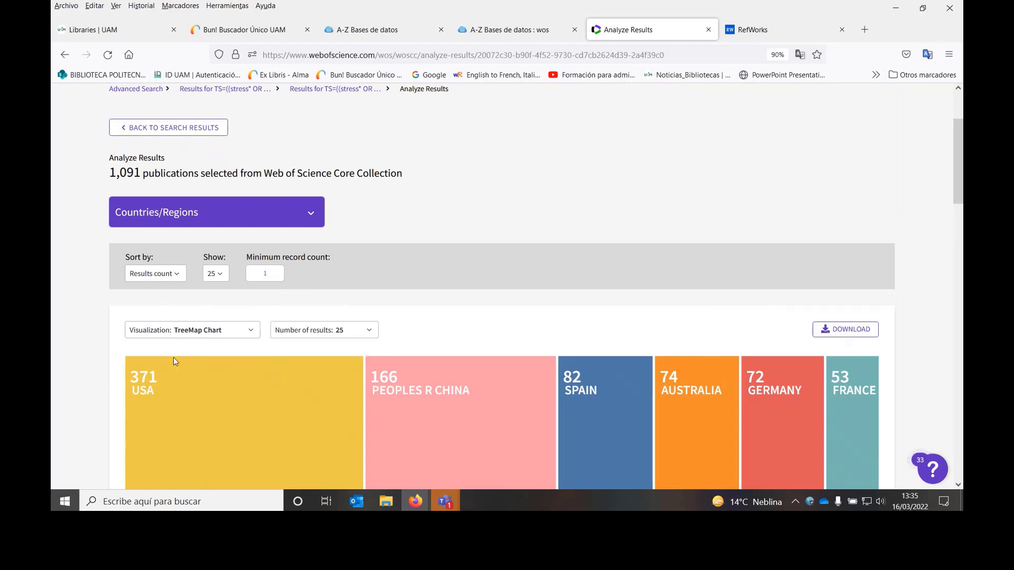
# Step: View the visualization types offered for the Countries/Regions chart
pyautogui.click(250, 333)
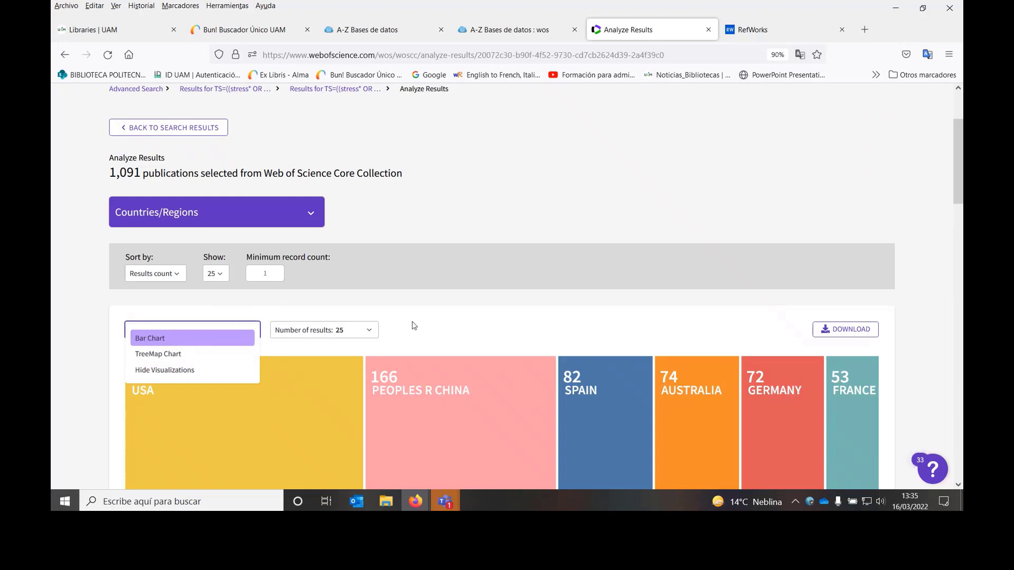
pyautogui.click(359, 343)
pyautogui.moveTo(325, 355)
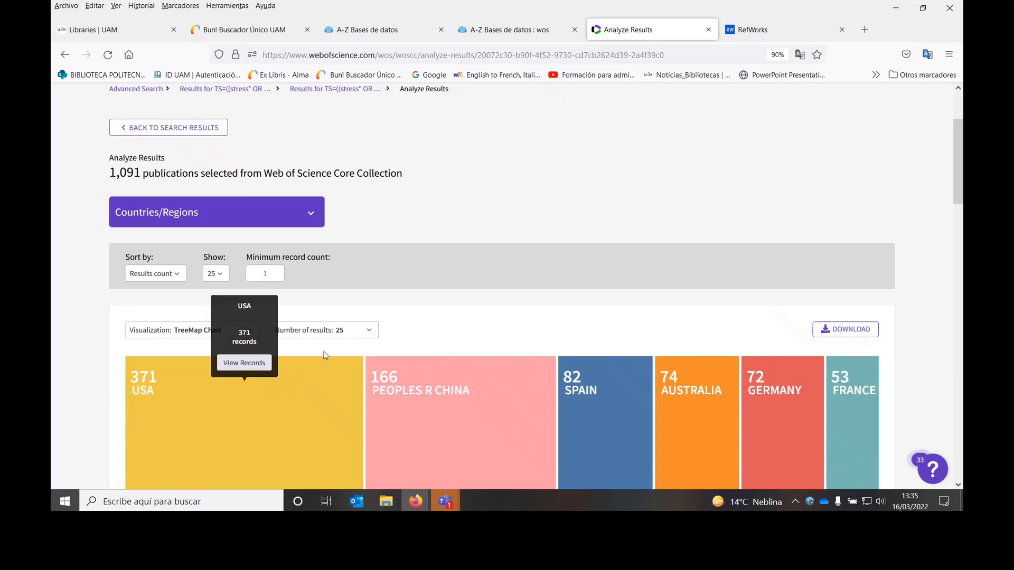
# Step: Set the country treemap to 15 results and open the records for Spain
pyautogui.click(323, 330)
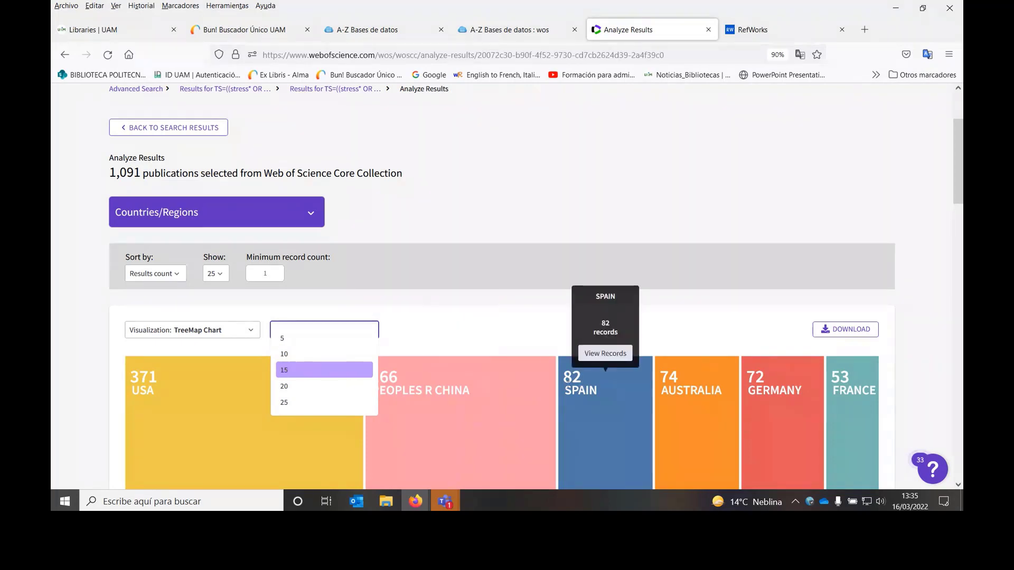
pyautogui.click(313, 371)
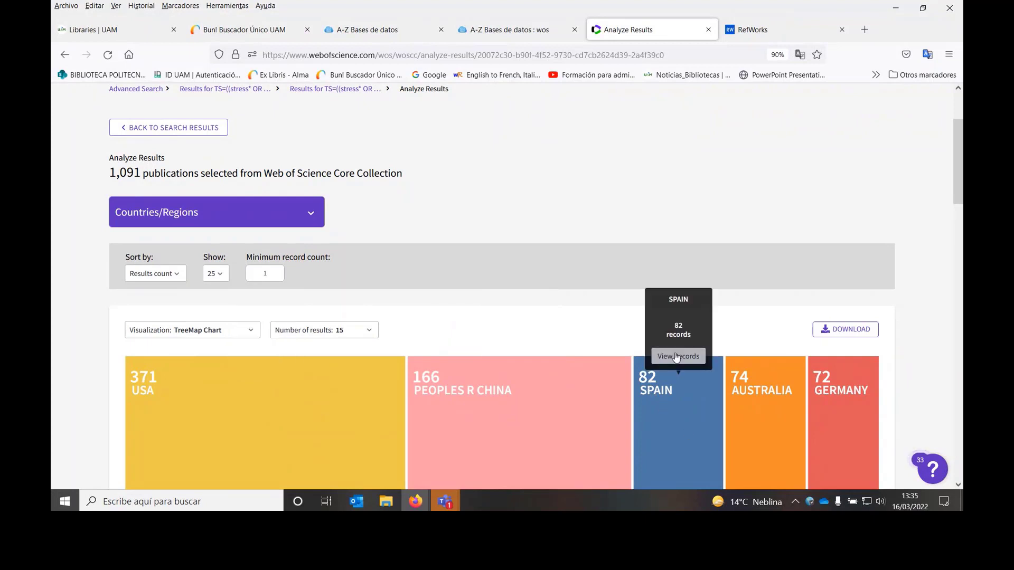
pyautogui.click(676, 357)
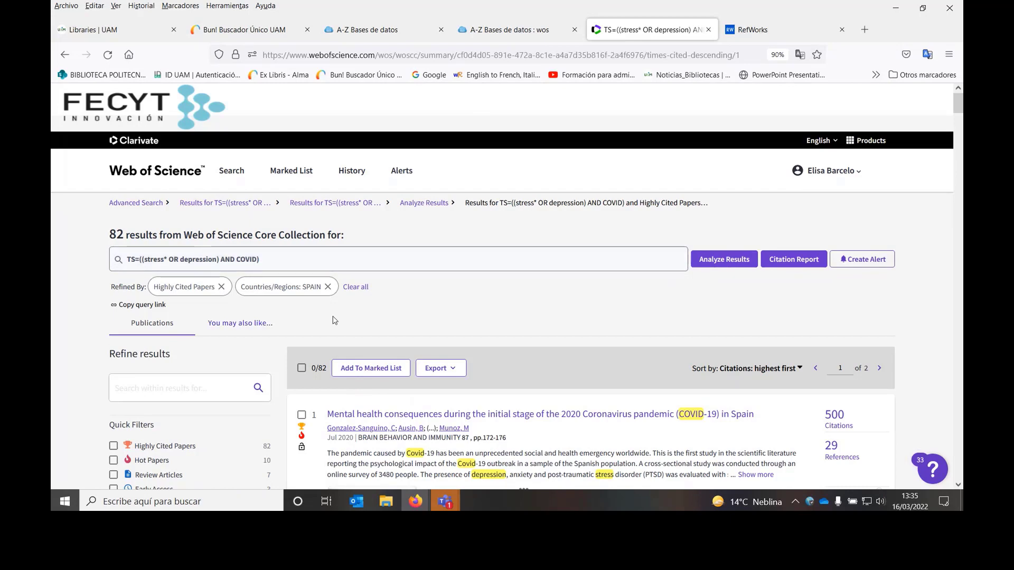
# Step: Look over the first highly cited papers from Spain and open the Citation Report for this set
pyautogui.scroll(-1, 297, 399)
pyautogui.scroll(-1, 297, 399)
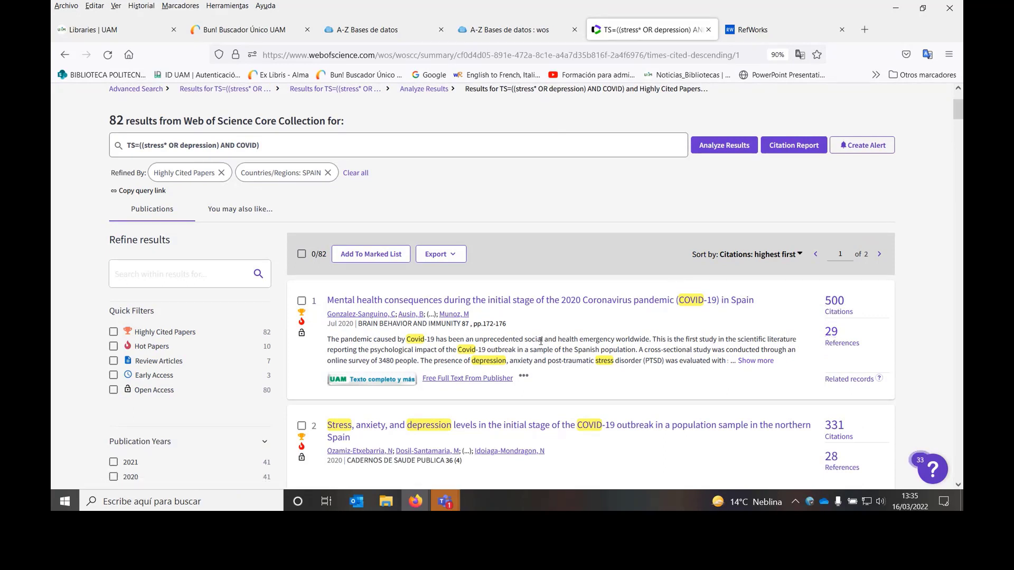
pyautogui.scroll(2, 541, 340)
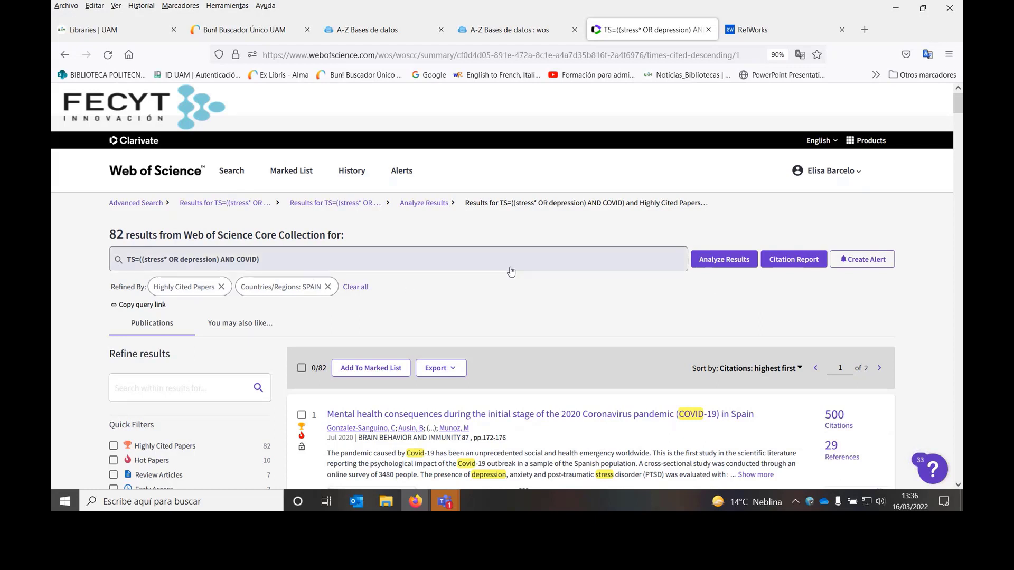
pyautogui.click(801, 260)
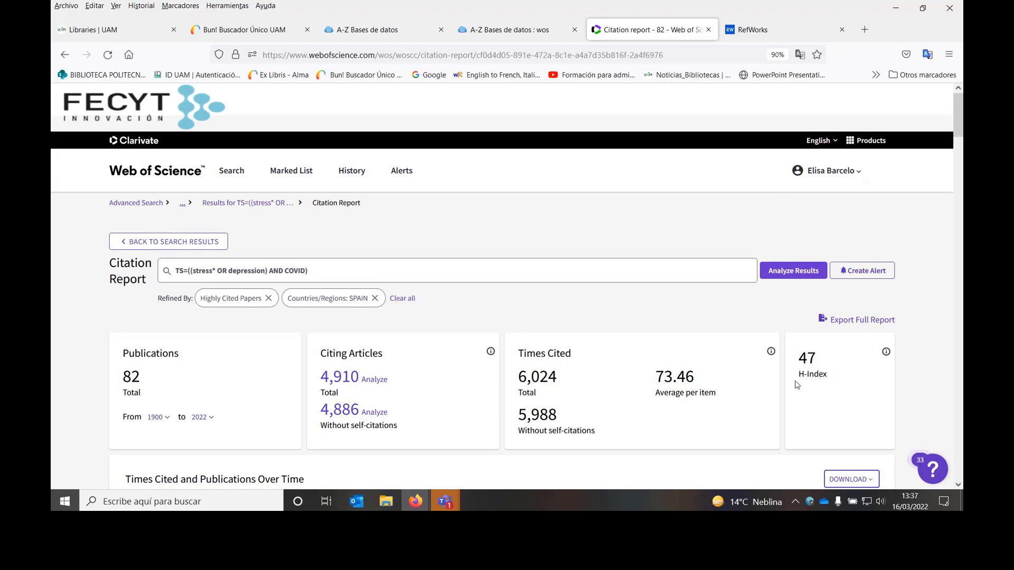
# Step: Read the explanation of the H-Index in the Citation Report and close it
pyautogui.click(886, 352)
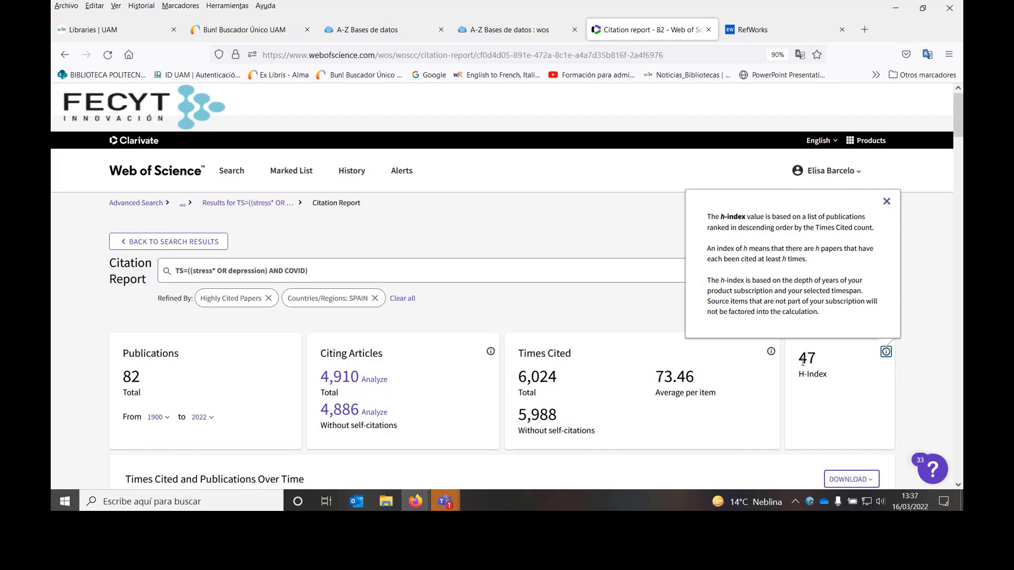
pyautogui.click(819, 403)
pyautogui.click(886, 203)
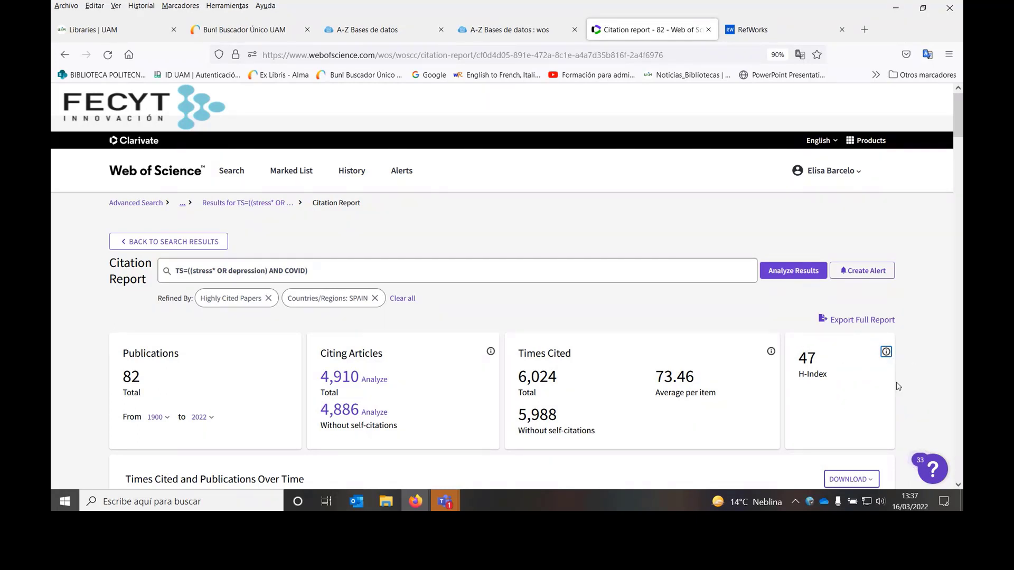
# Step: Examine the Times Cited and Publications Over Time chart, including the citation and publication figures for 2021
pyautogui.scroll(-5, 910, 374)
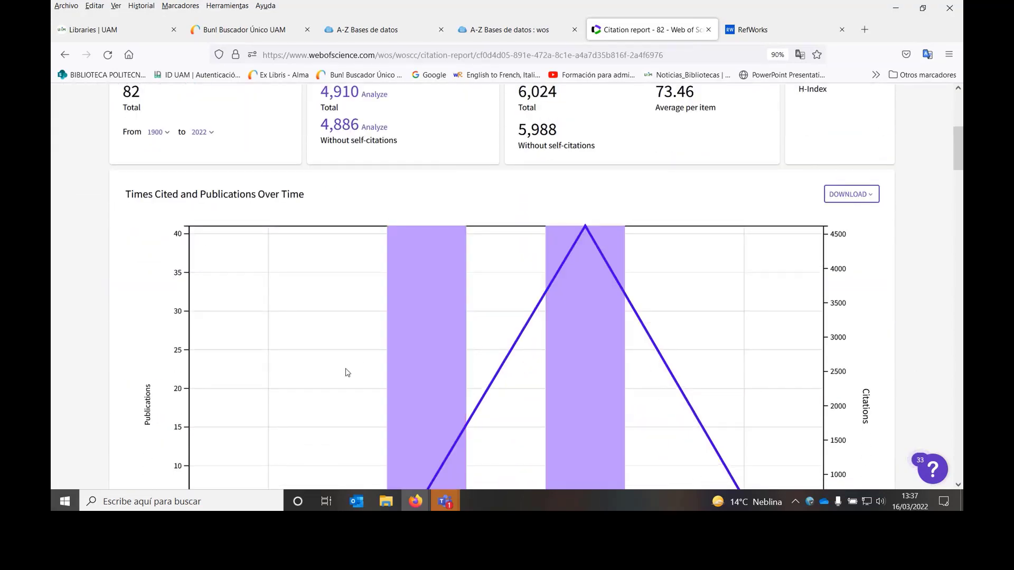
pyautogui.moveTo(551, 369)
pyautogui.scroll(-2, 555, 365)
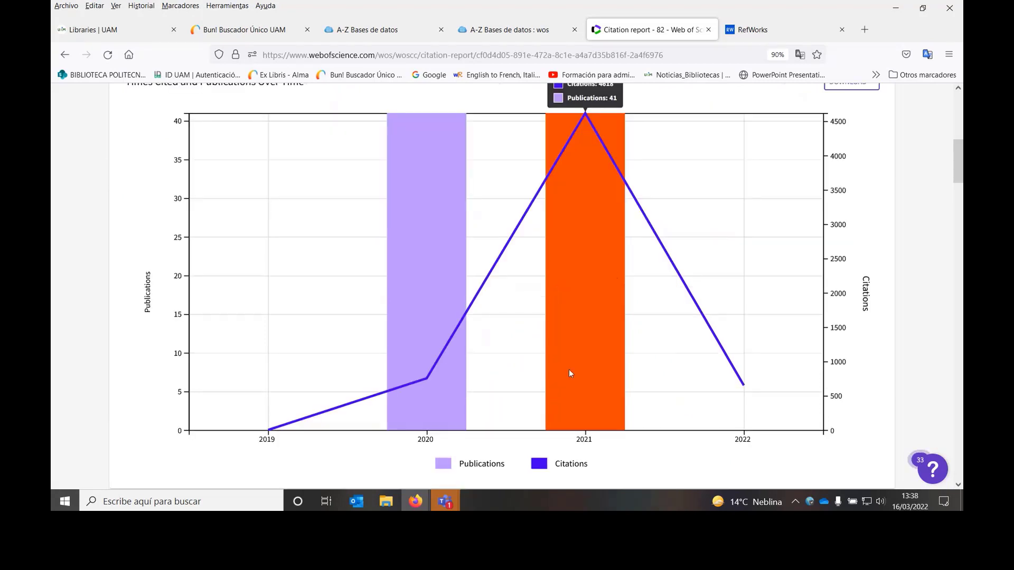
pyautogui.scroll(3, 569, 373)
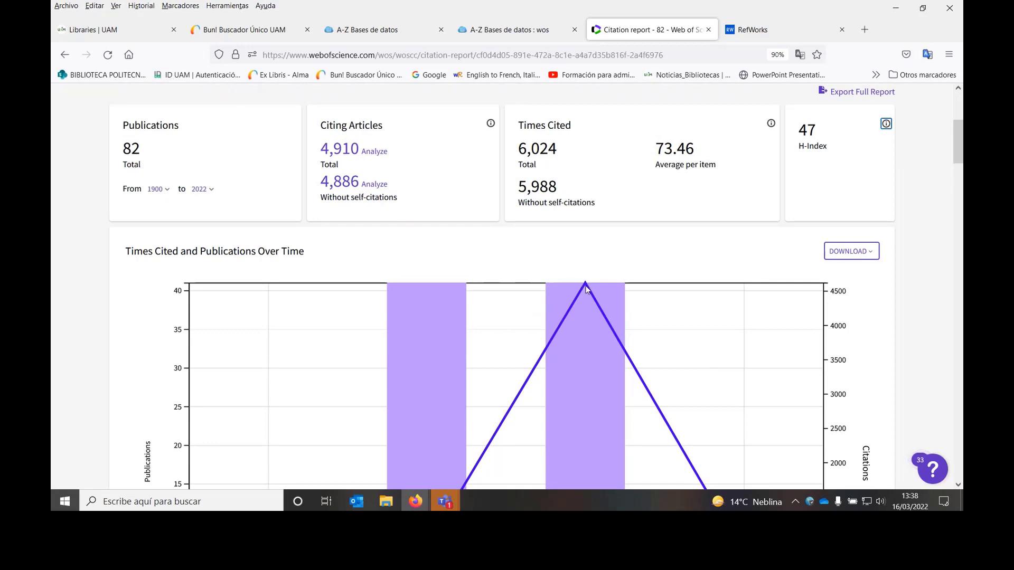
pyautogui.moveTo(585, 286)
pyautogui.moveTo(590, 307)
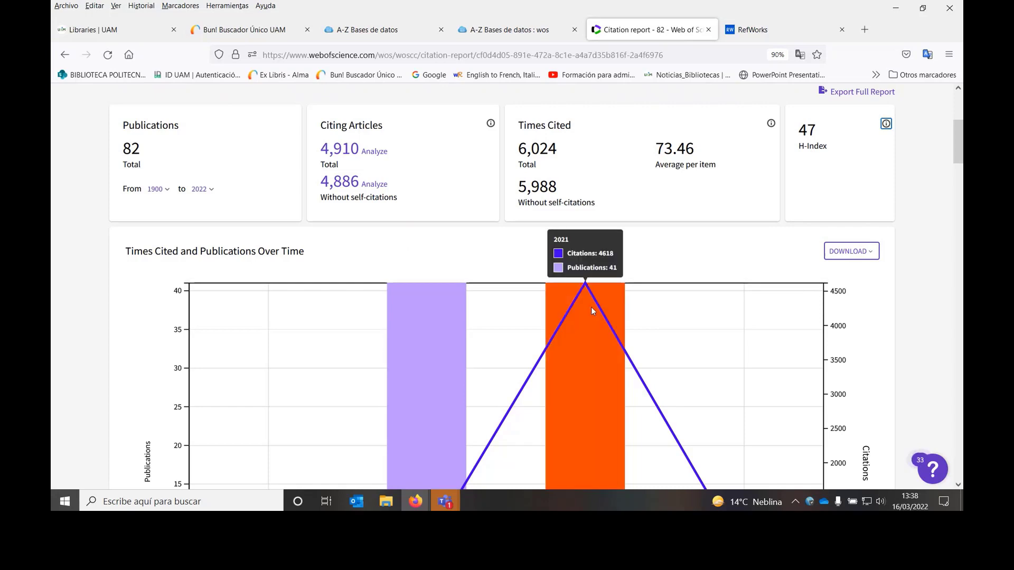
# Step: Examine the report's publication list with citations per year, average per year and total, down to publication 8
pyautogui.scroll(-5, 590, 306)
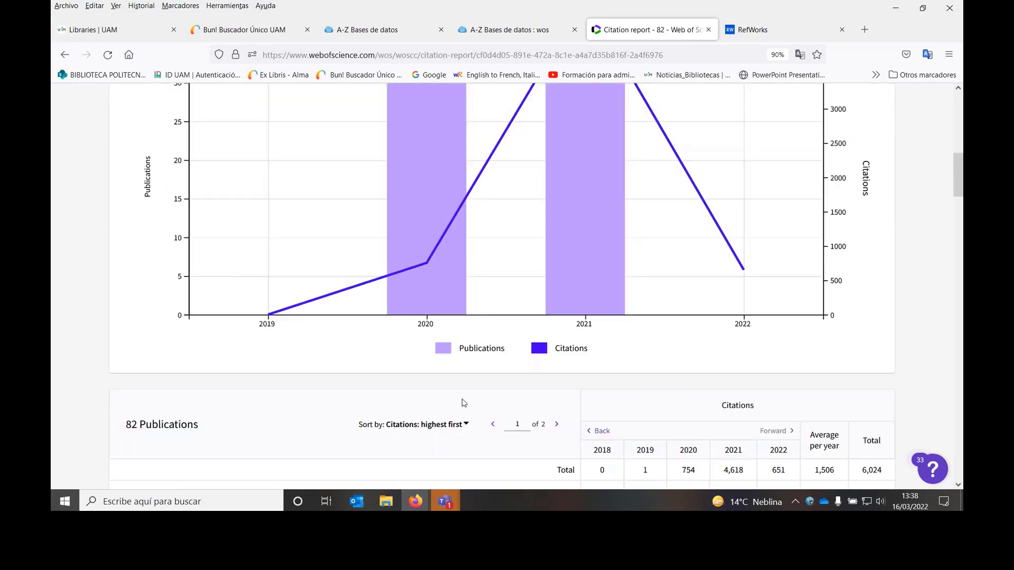
pyautogui.scroll(-3, 393, 387)
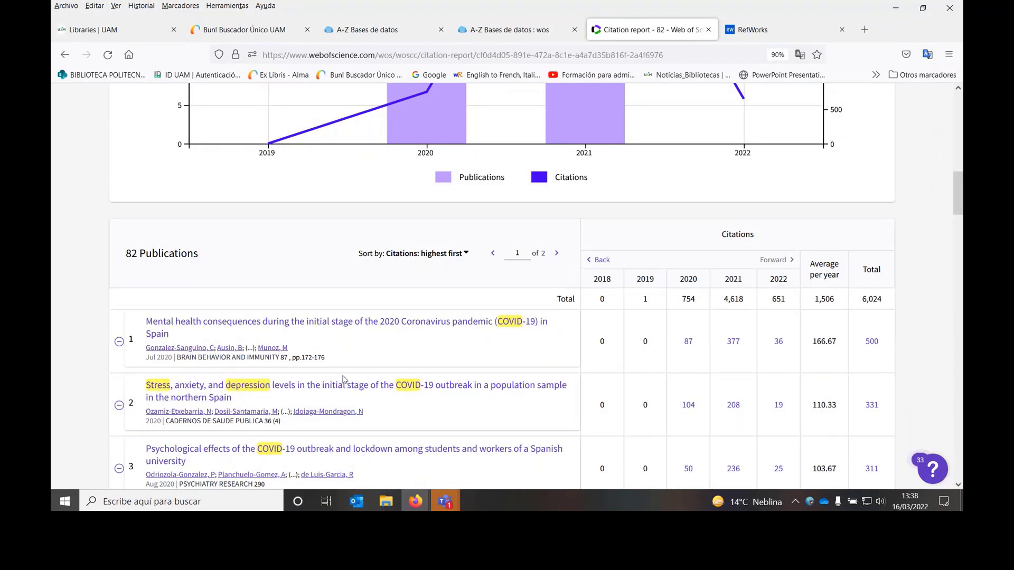
pyautogui.scroll(-3, 343, 384)
pyautogui.scroll(-3, 343, 381)
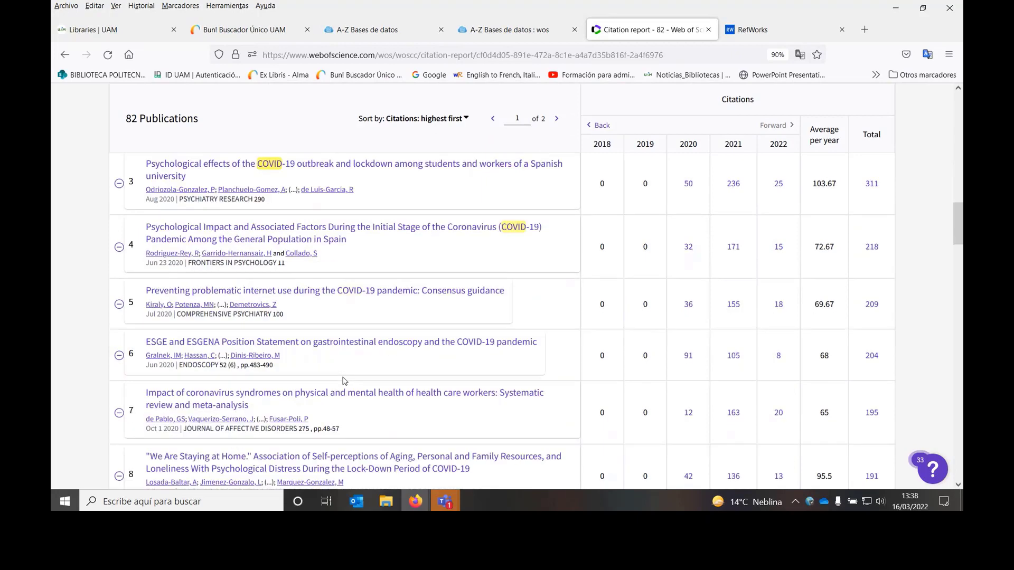
pyautogui.scroll(10, 341, 313)
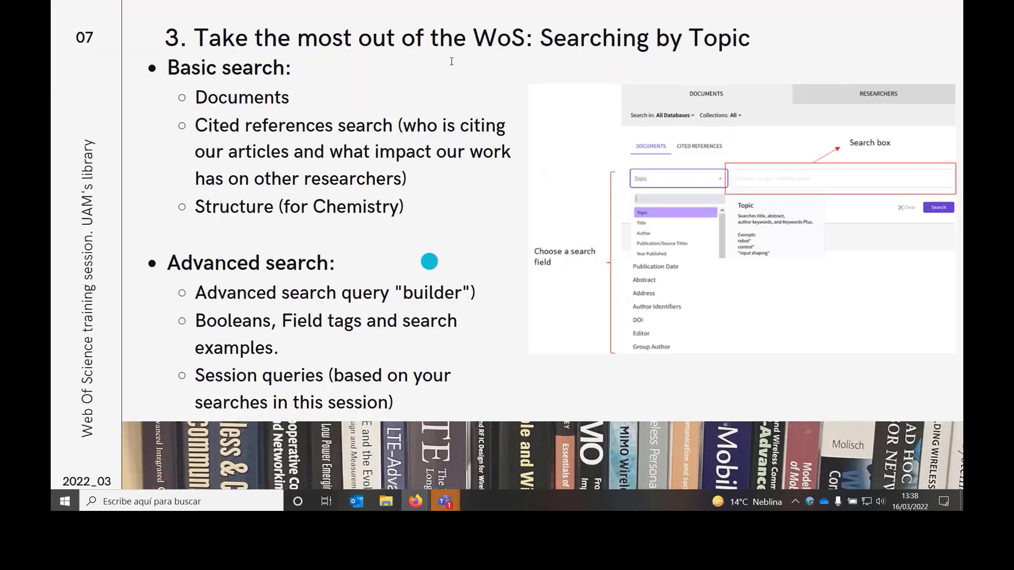
# Step: Create a search alert named 16/03 with email alerts for the highly cited papers from Spain, and close the confirmation
pyautogui.click(526, 321)
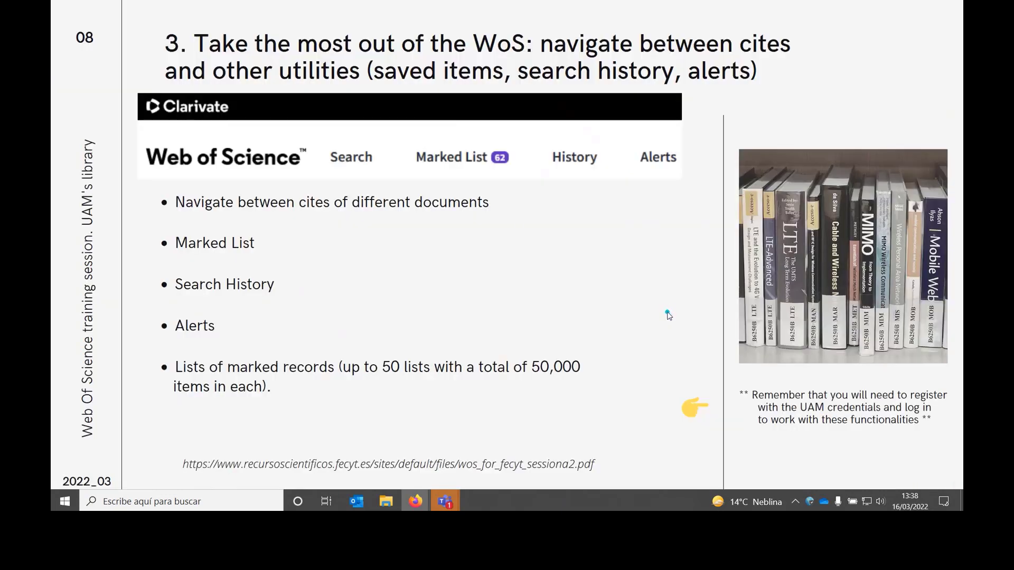
pyautogui.click(667, 262)
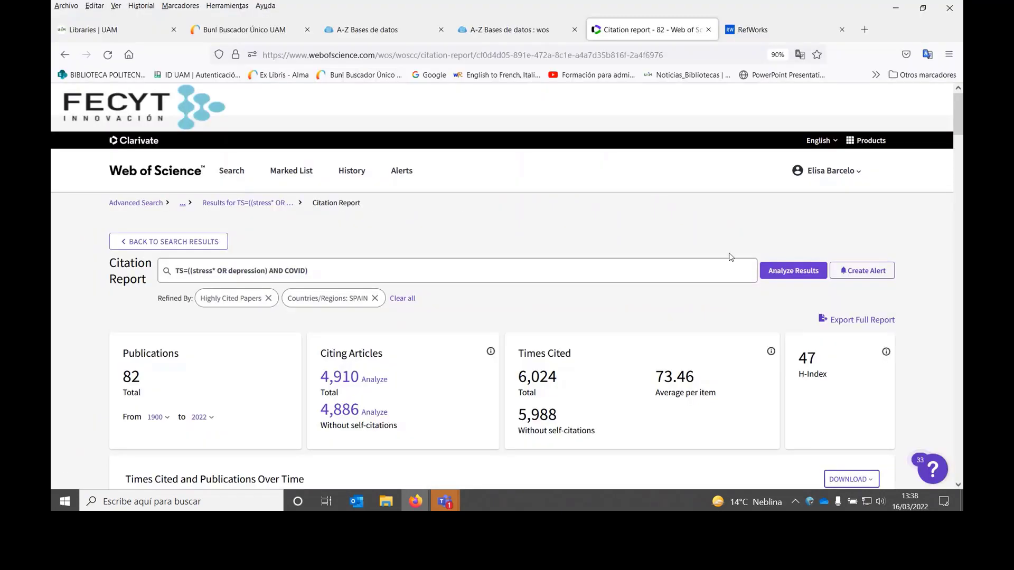
pyautogui.click(852, 272)
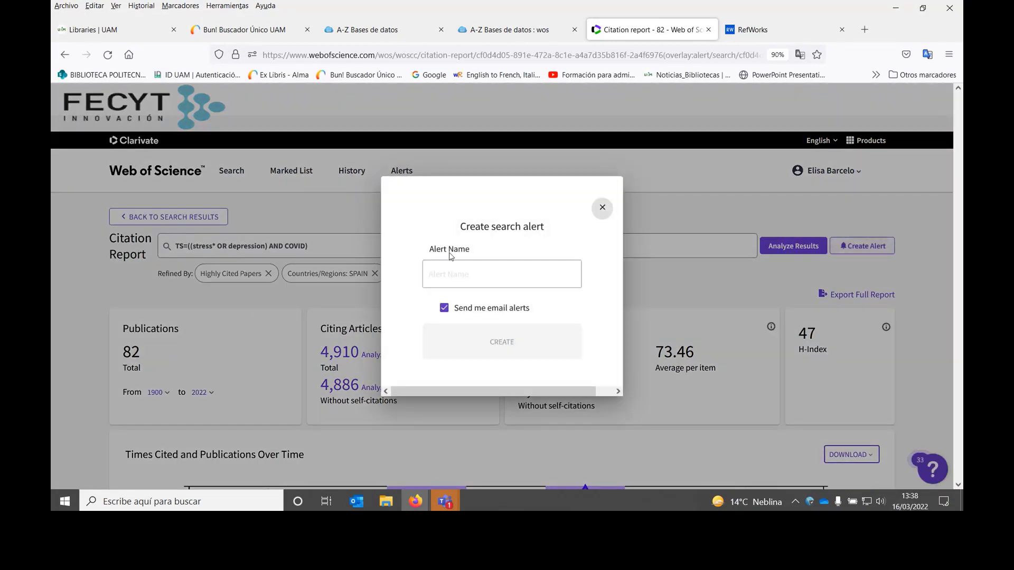
pyautogui.click(437, 270)
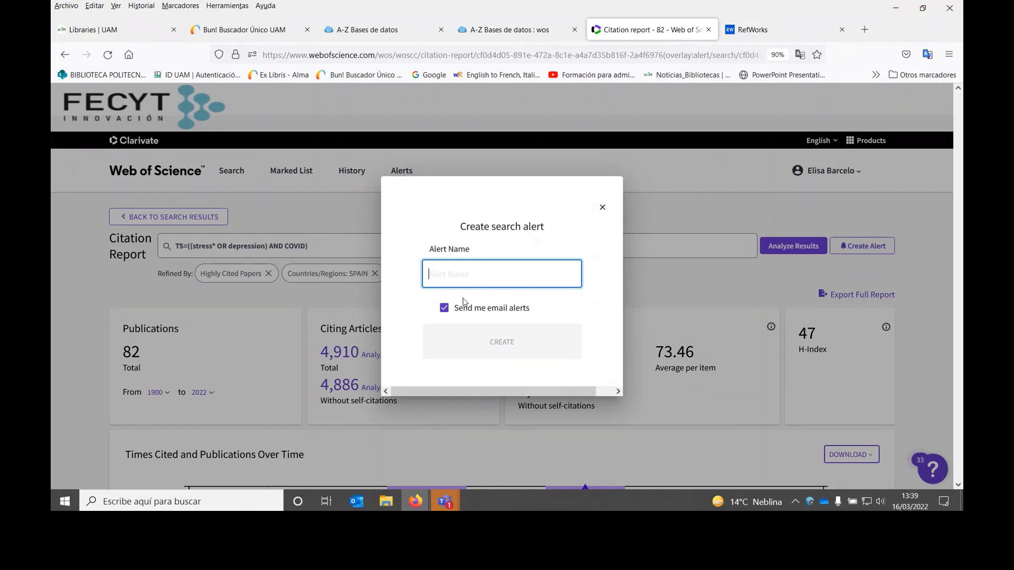
pyautogui.write('16/03')
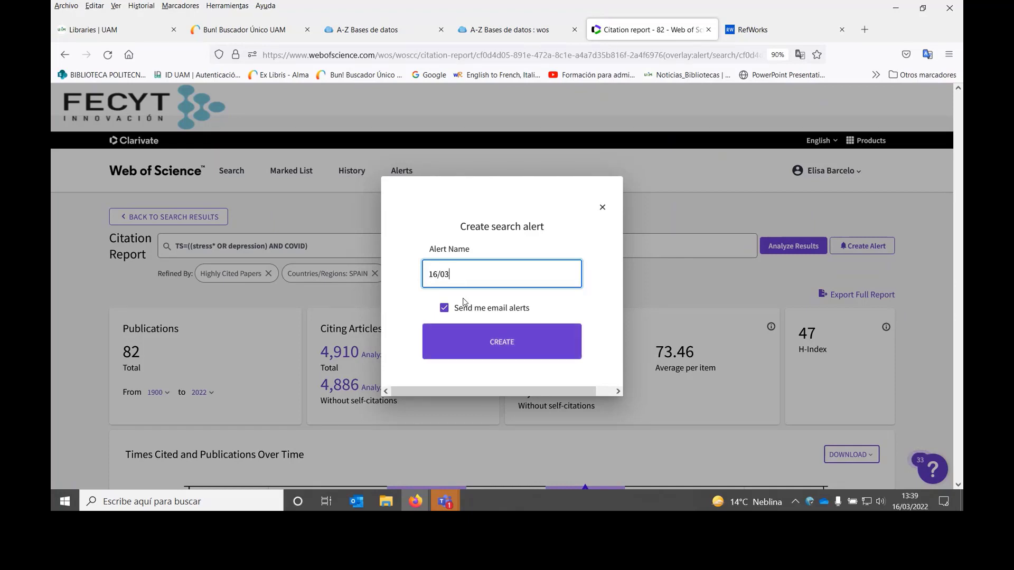
pyautogui.click(501, 341)
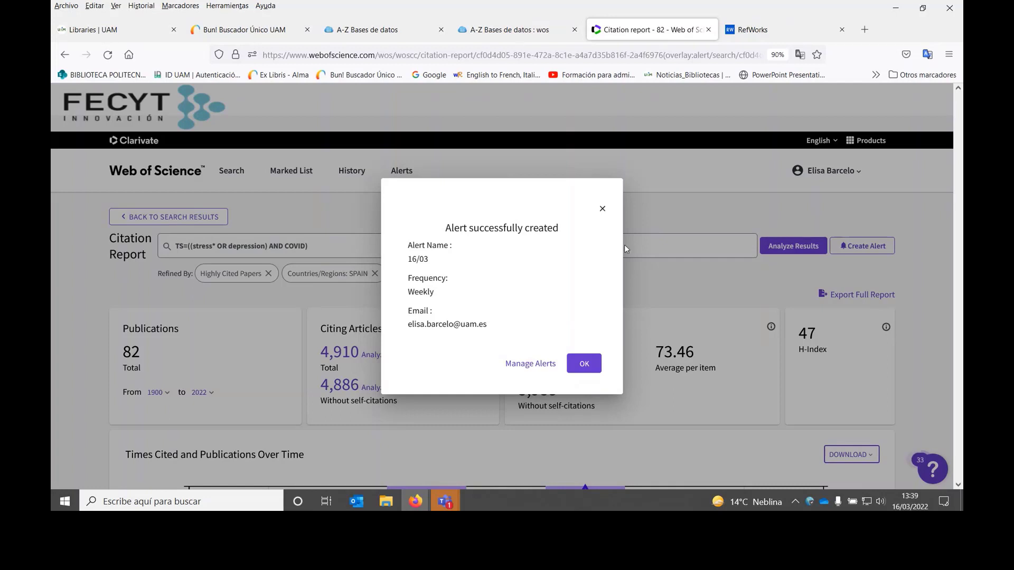
pyautogui.click(601, 209)
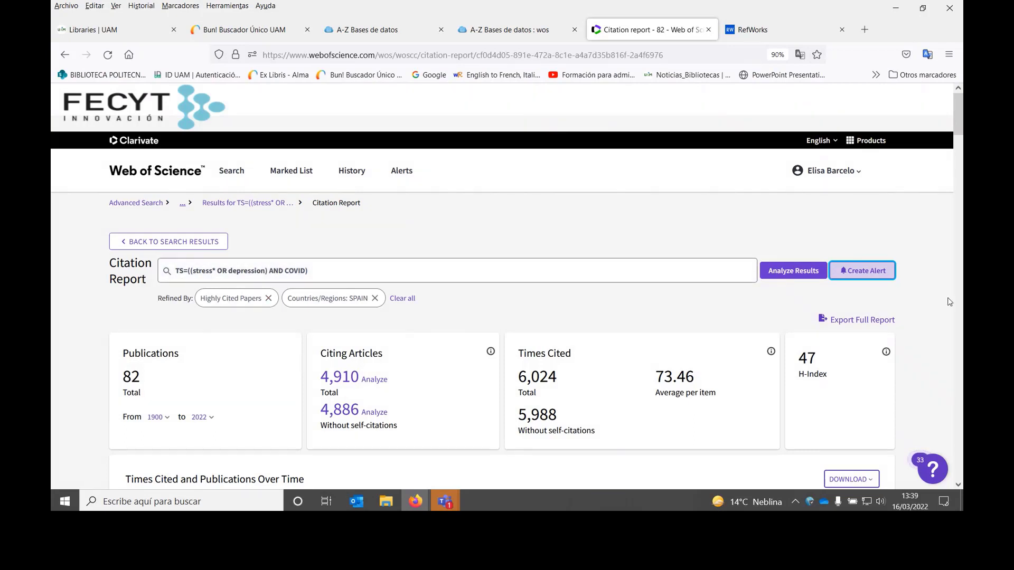
pyautogui.scroll(-2, 490, 353)
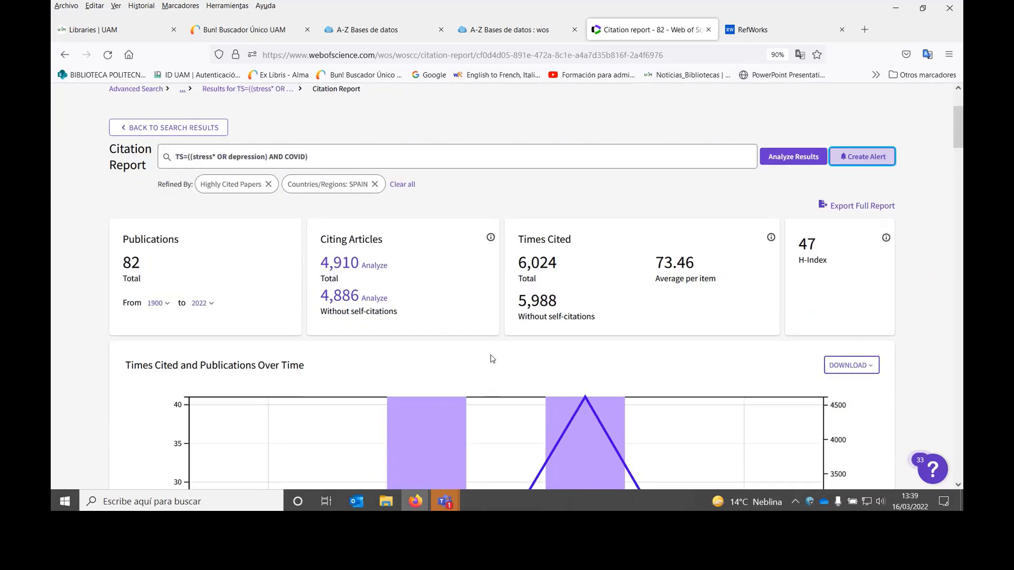
pyautogui.scroll(2, 492, 357)
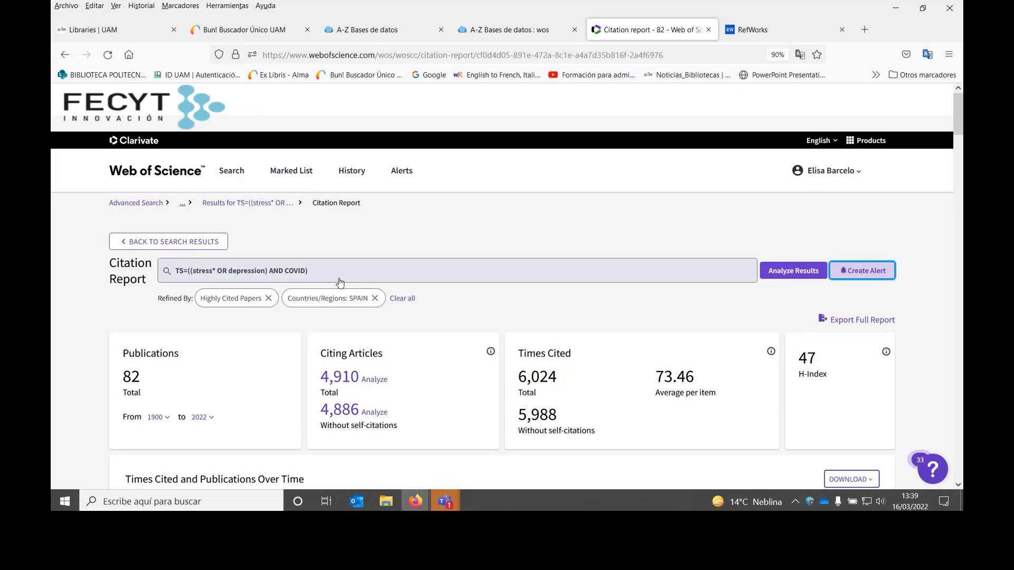
# Step: Switch to the training presentation and jump ahead to slide 25, the Exercises
pyautogui.hotkey('alt', 'Tab')
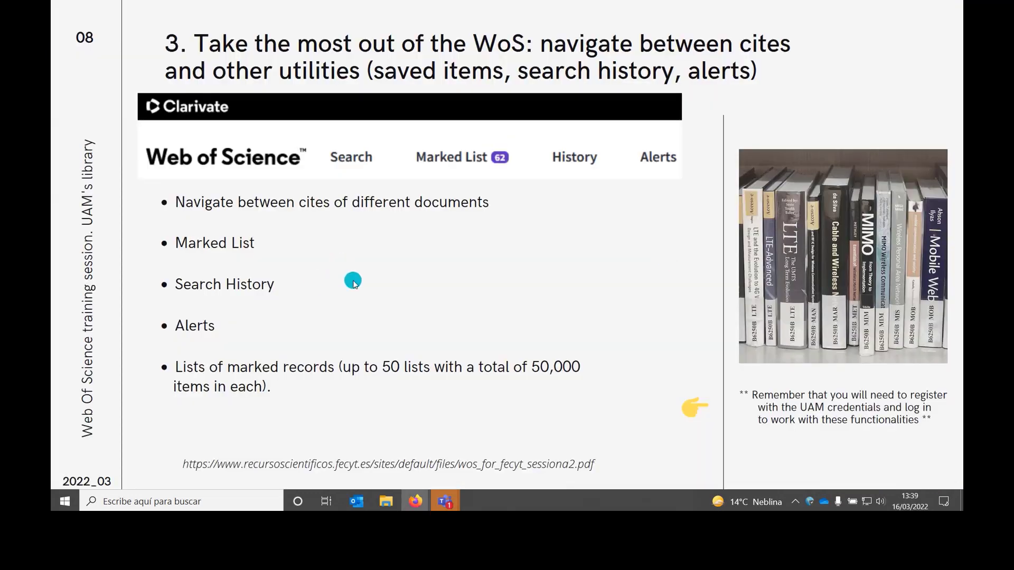
pyautogui.click(393, 328)
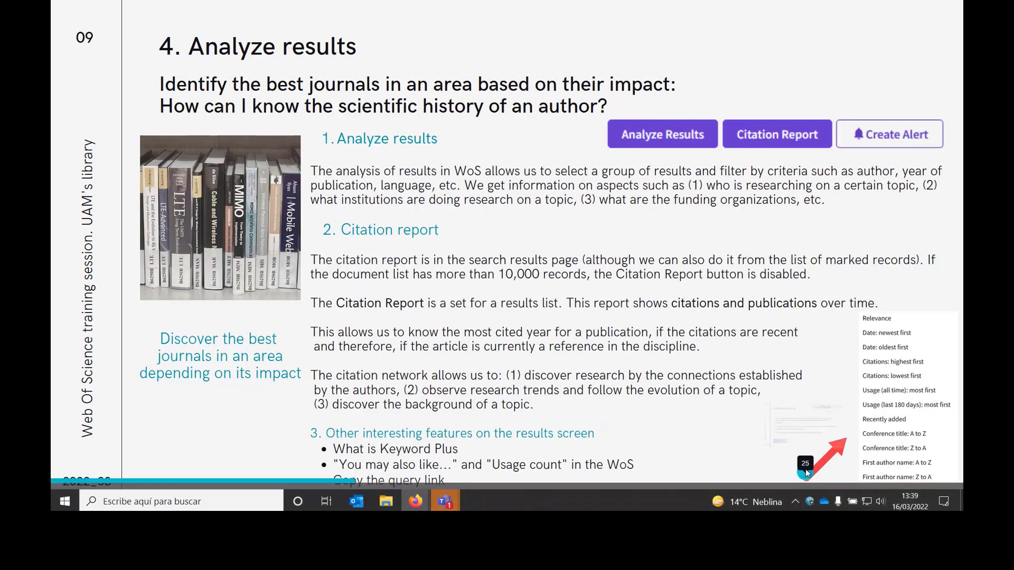
pyautogui.click(806, 481)
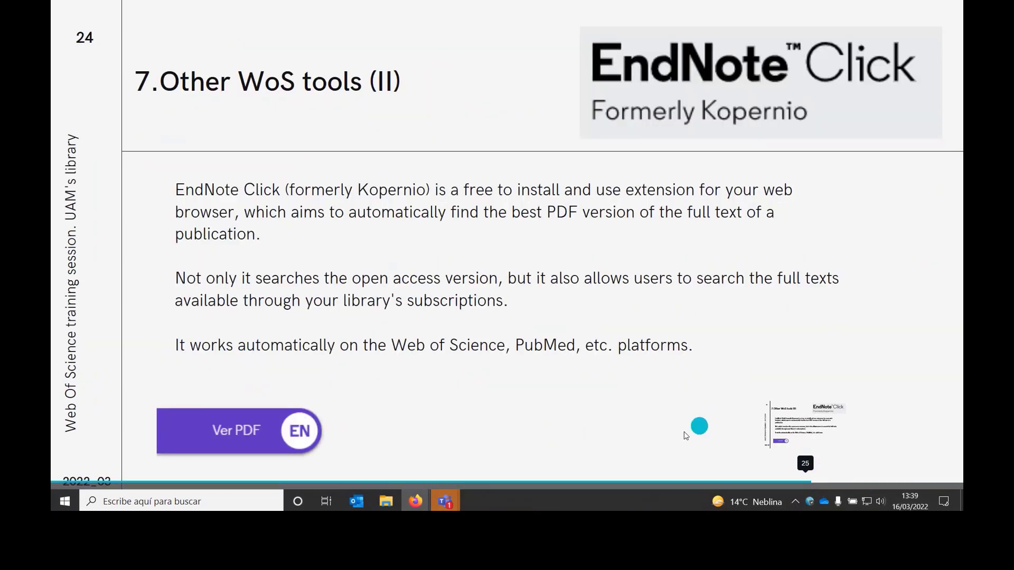
pyautogui.click(702, 361)
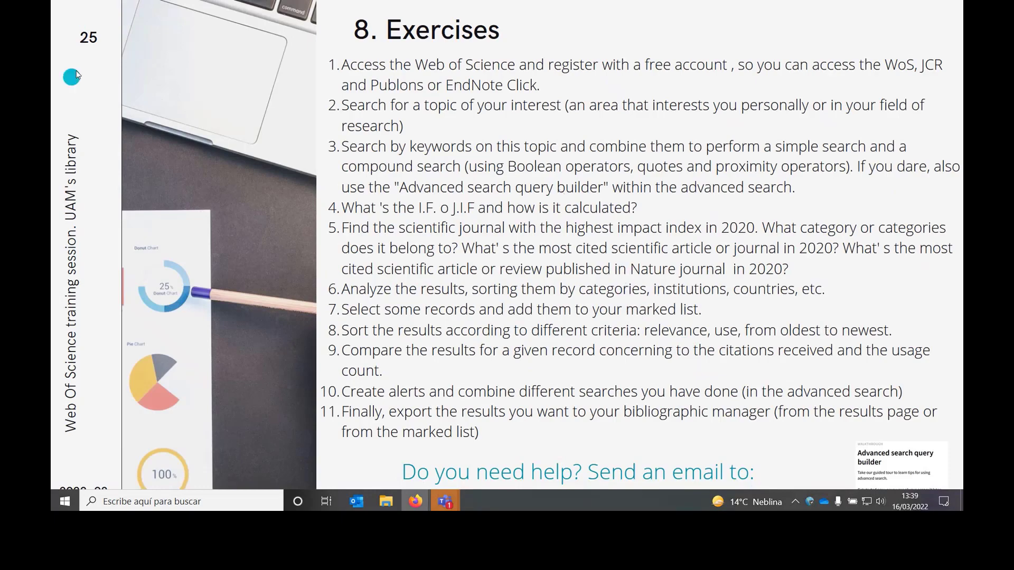
# Step: Go back through the slides from the Exercises to slide 09, Analyze results
pyautogui.press('Left')
pyautogui.press('Left')
pyautogui.press('Left')
pyautogui.press('Left')
pyautogui.press('Left')
pyautogui.press('Left')
pyautogui.press('Left')
pyautogui.press('Left')
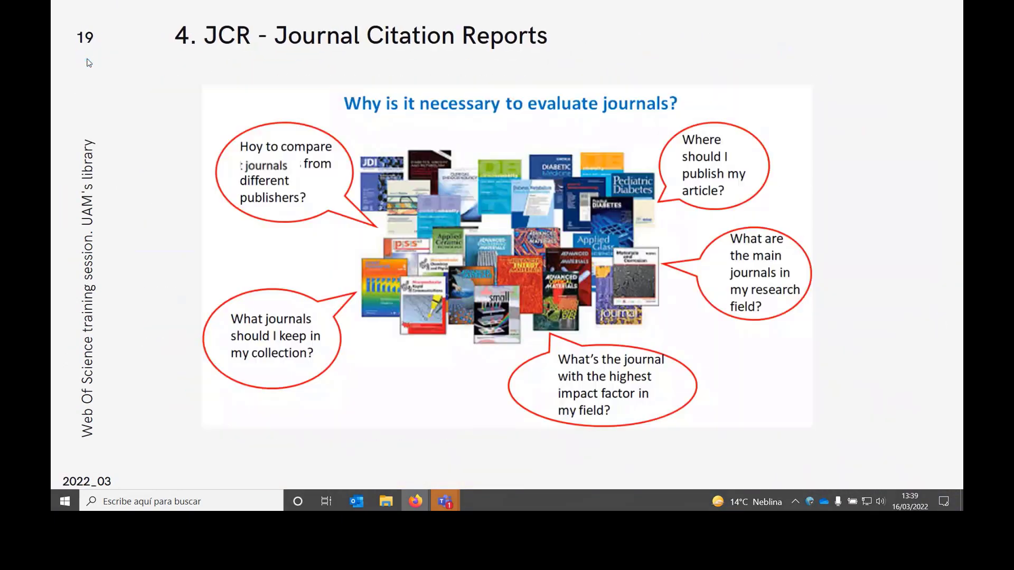
pyautogui.press('Left')
pyautogui.press('Left')
pyautogui.press('Left')
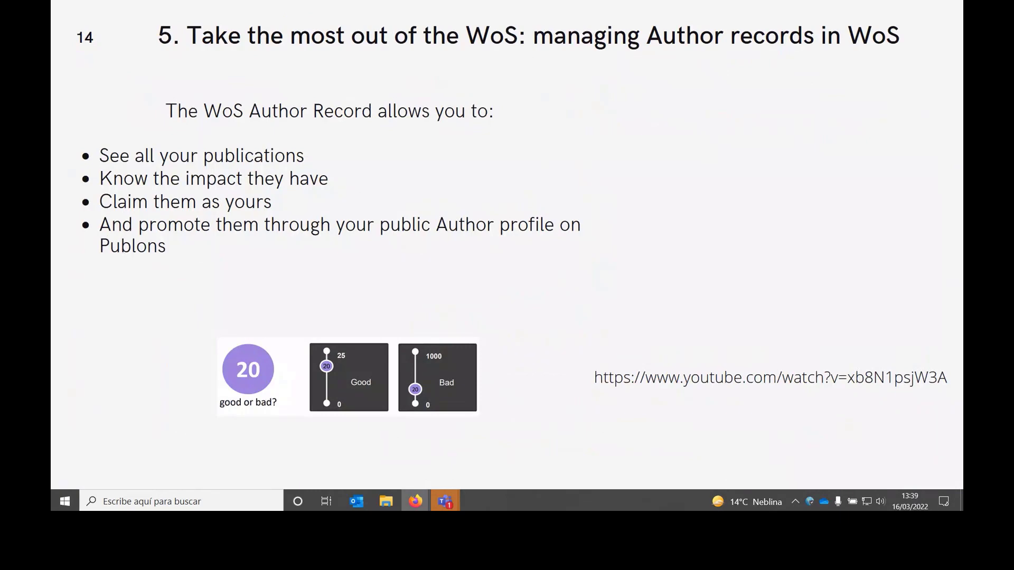
pyautogui.press('Left')
pyautogui.press('Left')
pyautogui.press('Left')
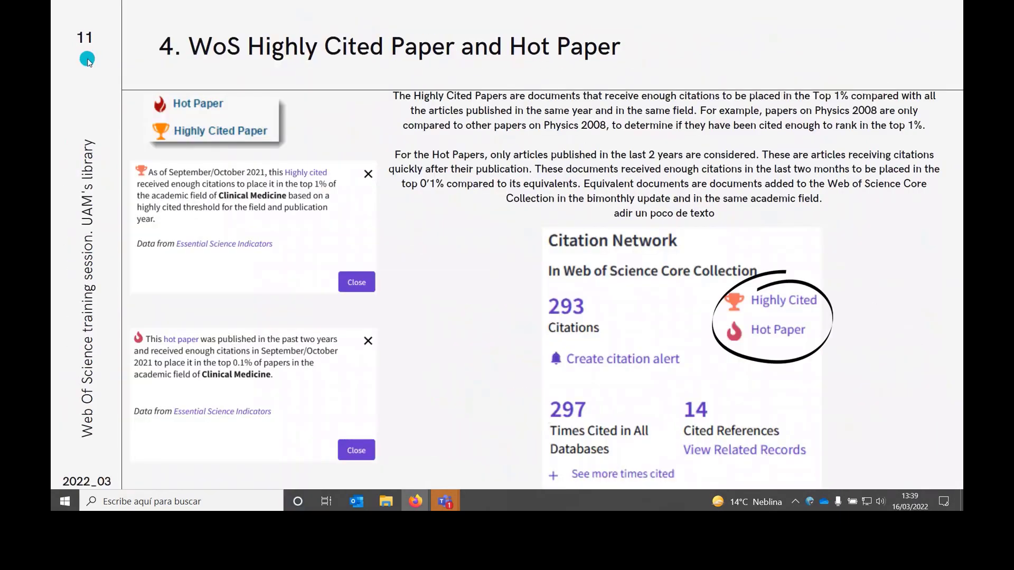
pyautogui.press('Left')
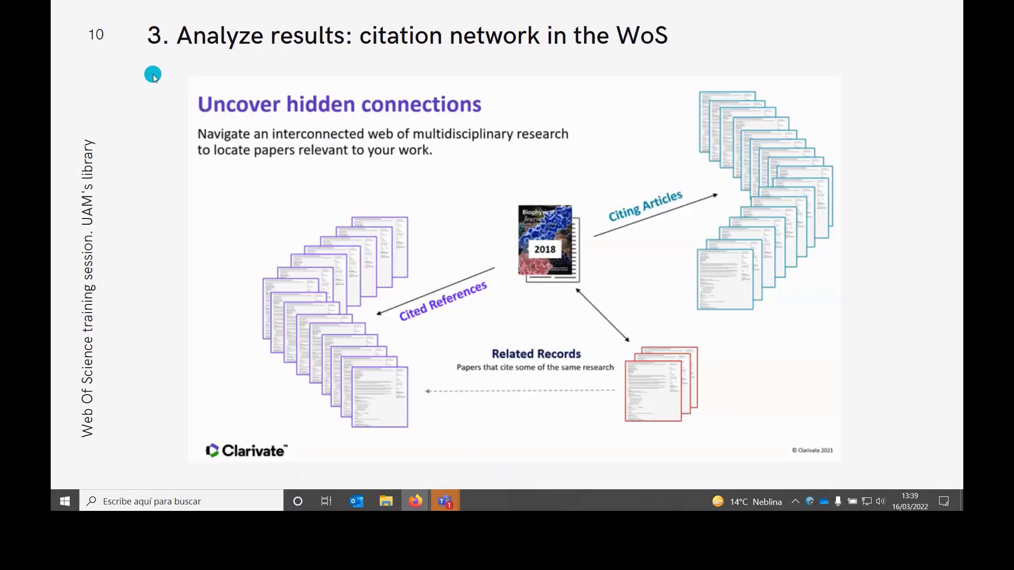
pyautogui.press('Left')
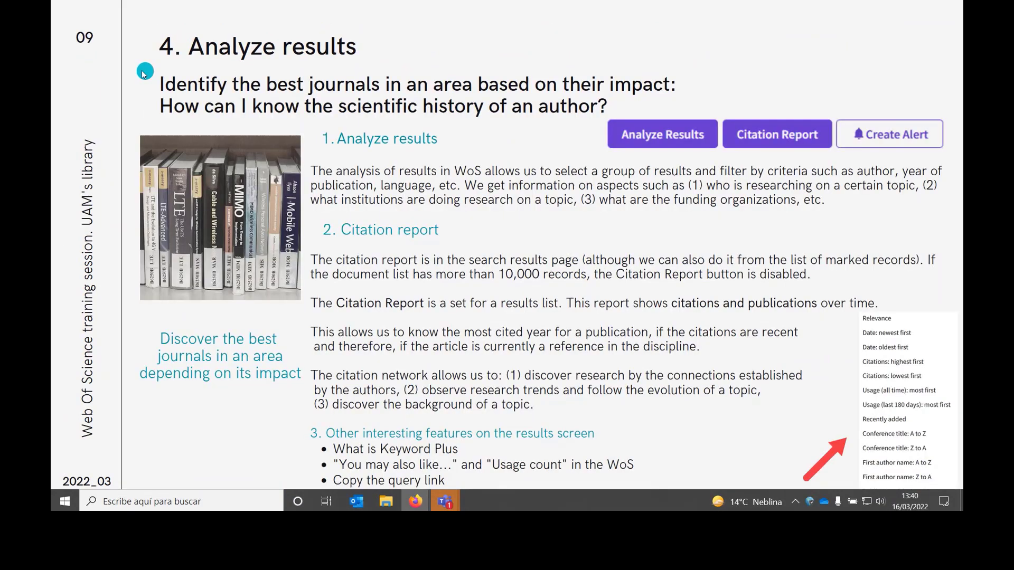
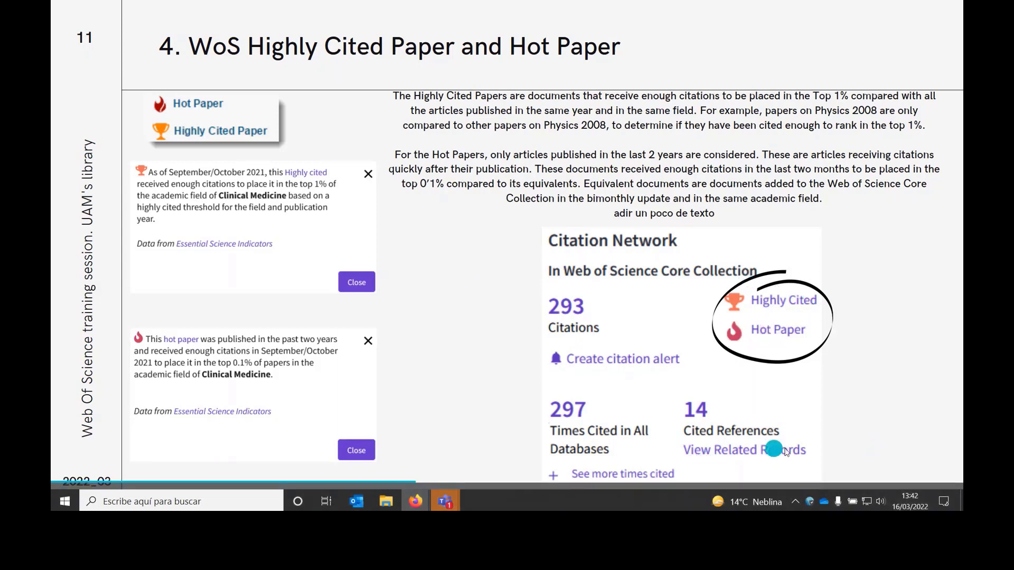
# Step: Review the slides on the citation network, Highly Cited and Hot Papers and reference management, ending at slide 13, Searching by researchers
pyautogui.click(116, 40)
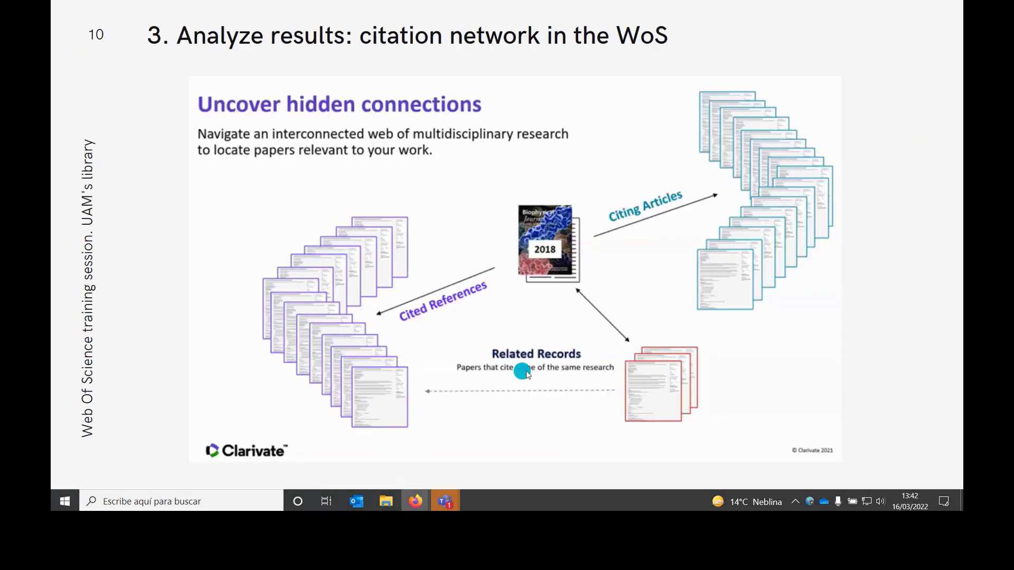
pyautogui.click(891, 389)
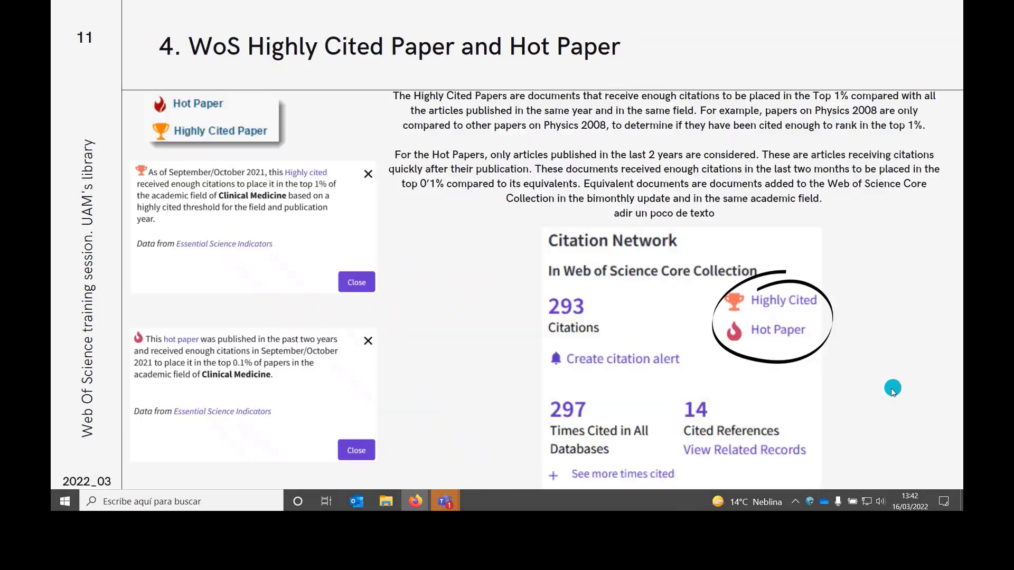
pyautogui.click(865, 404)
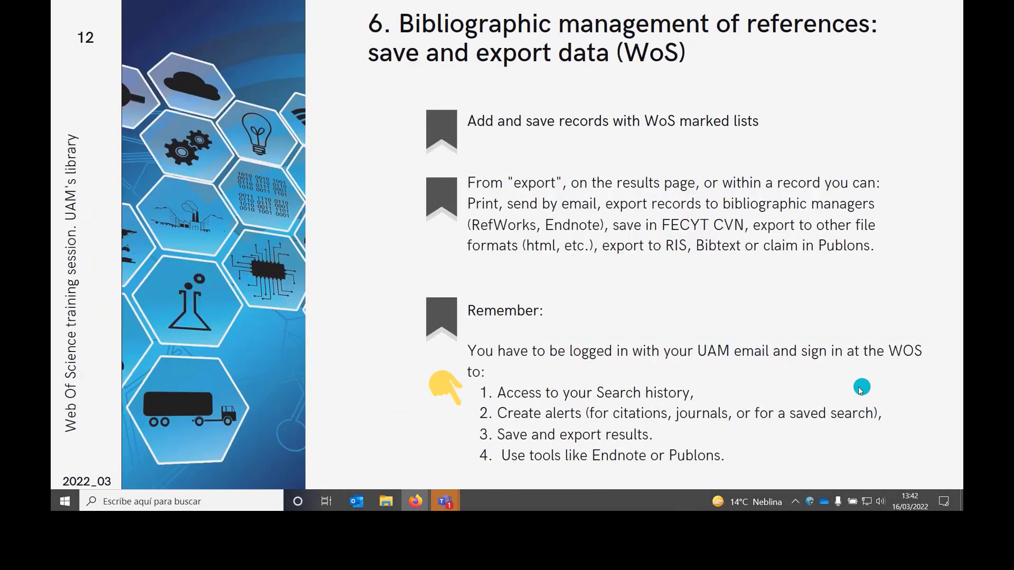
pyautogui.click(799, 443)
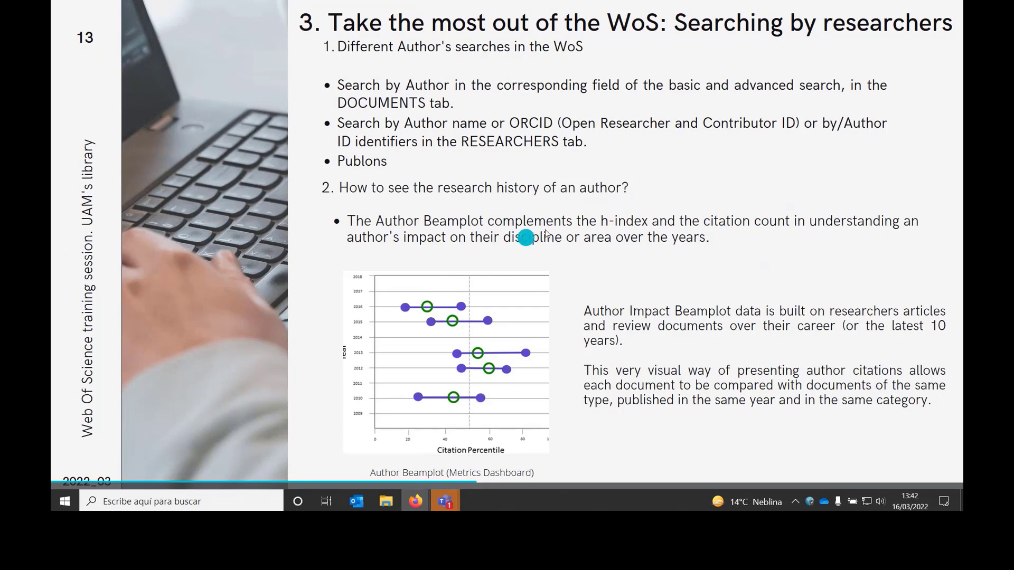
# Step: Switch back to Web of Science in the browser, leave the Citation Report and return to the basic document search
pyautogui.hotkey('alt', 'Tab')
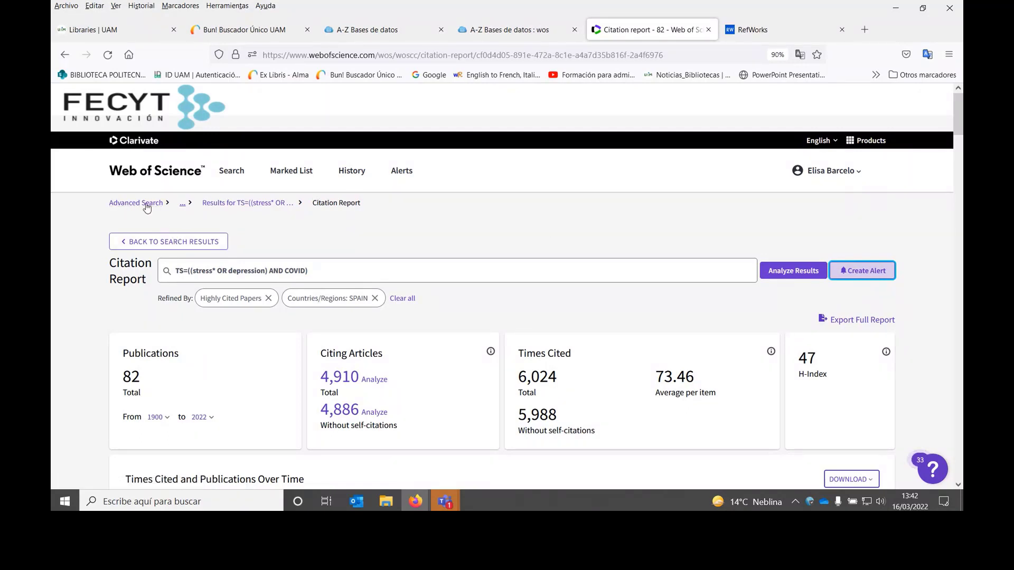
pyautogui.click(150, 242)
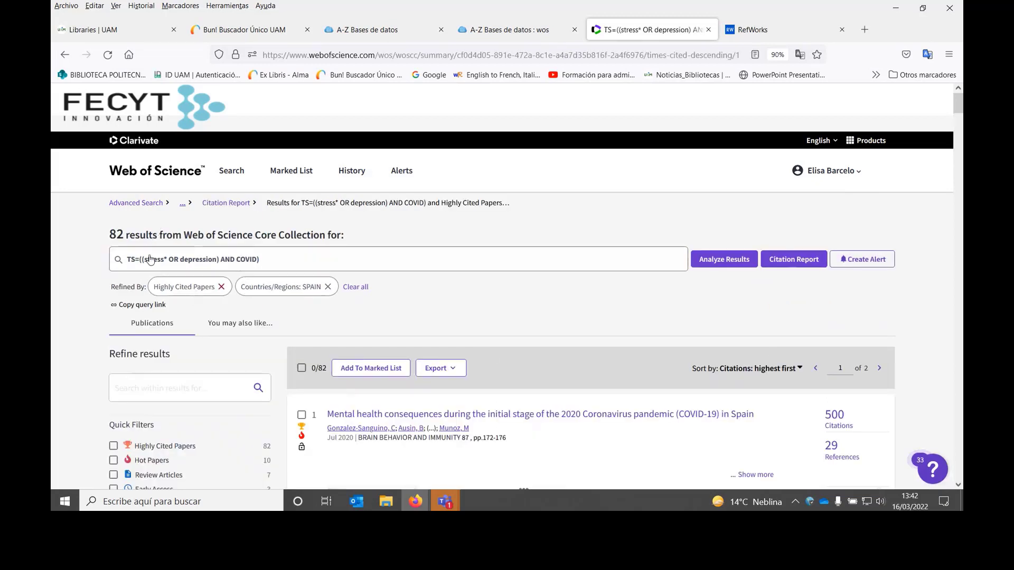
pyautogui.click(138, 204)
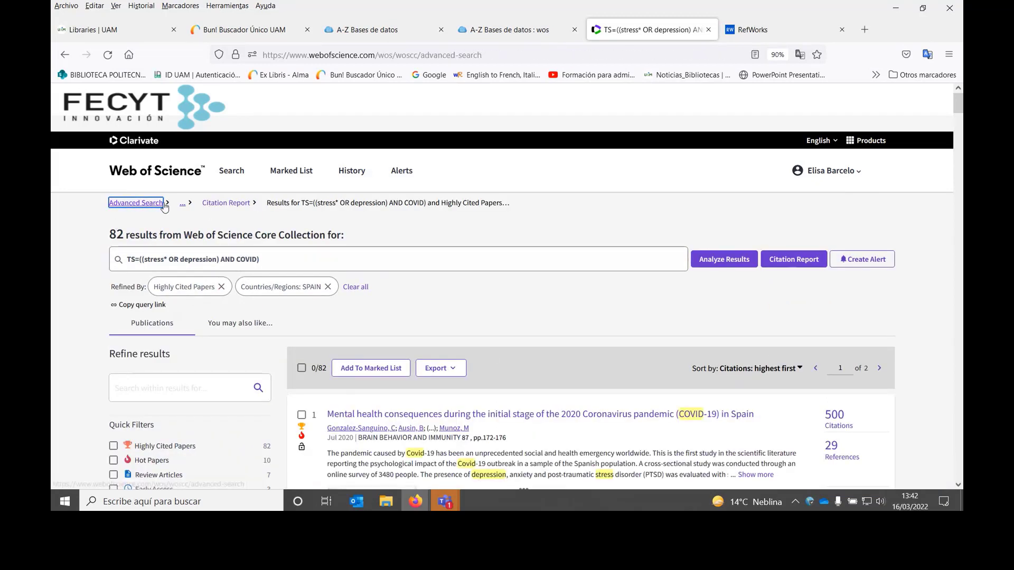
pyautogui.scroll(10, 206, 198)
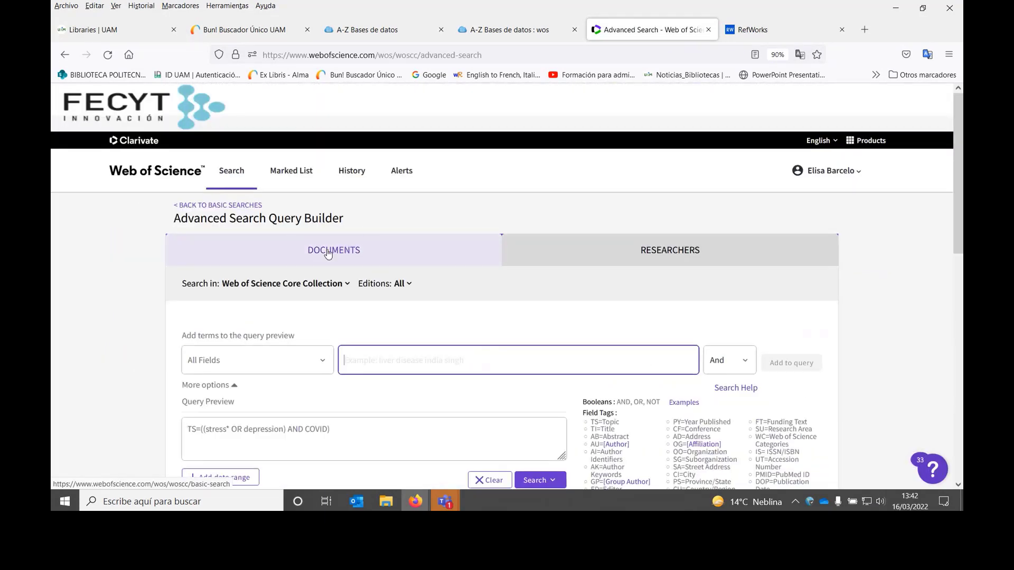
pyautogui.click(324, 250)
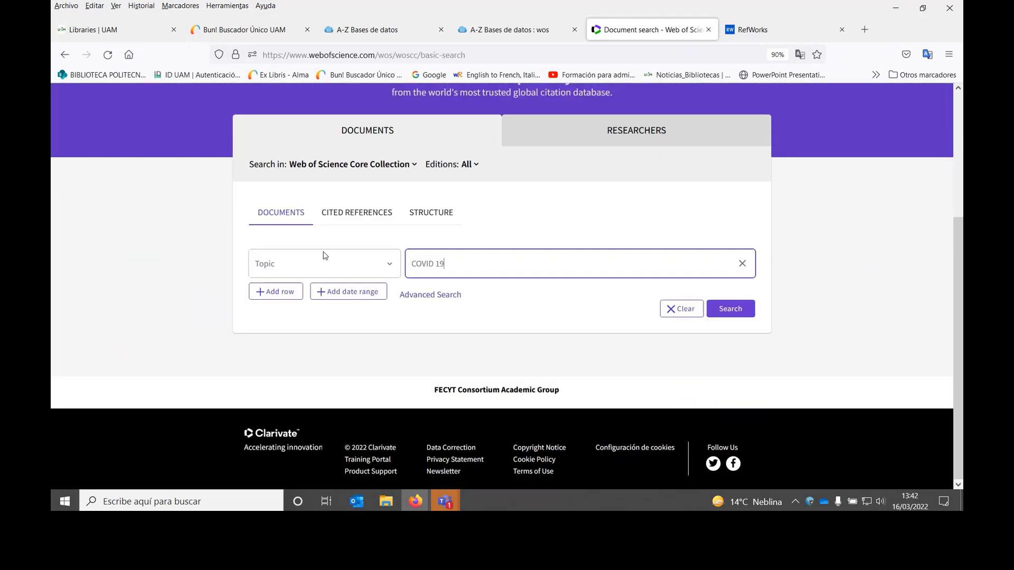
# Step: Run a cited reference search combining the cited author's surname and initial with the cited work NEUROSC*
pyautogui.click(350, 213)
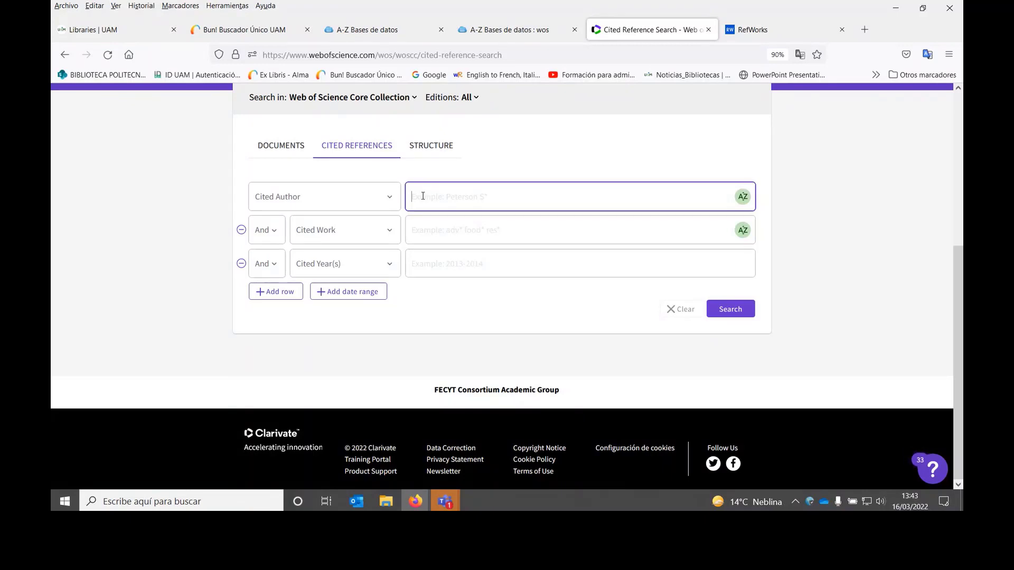
pyautogui.write('VARONA, P')
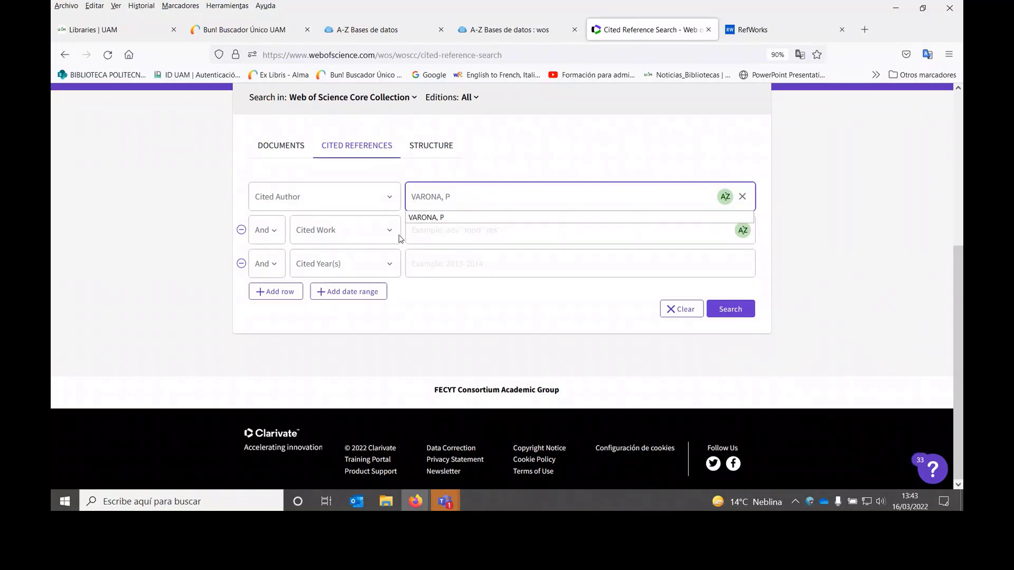
pyautogui.click(420, 233)
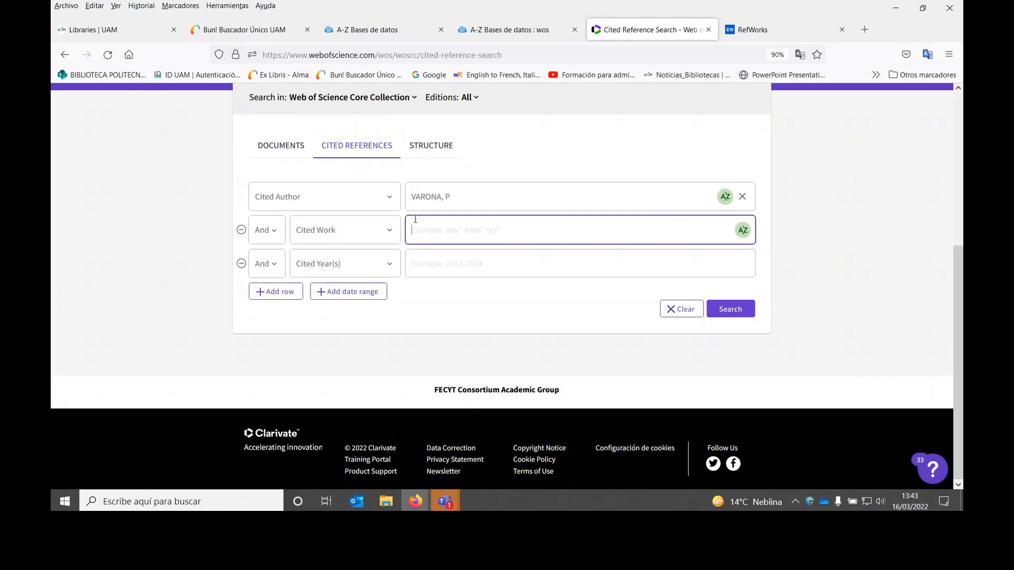
pyautogui.write('NEU')
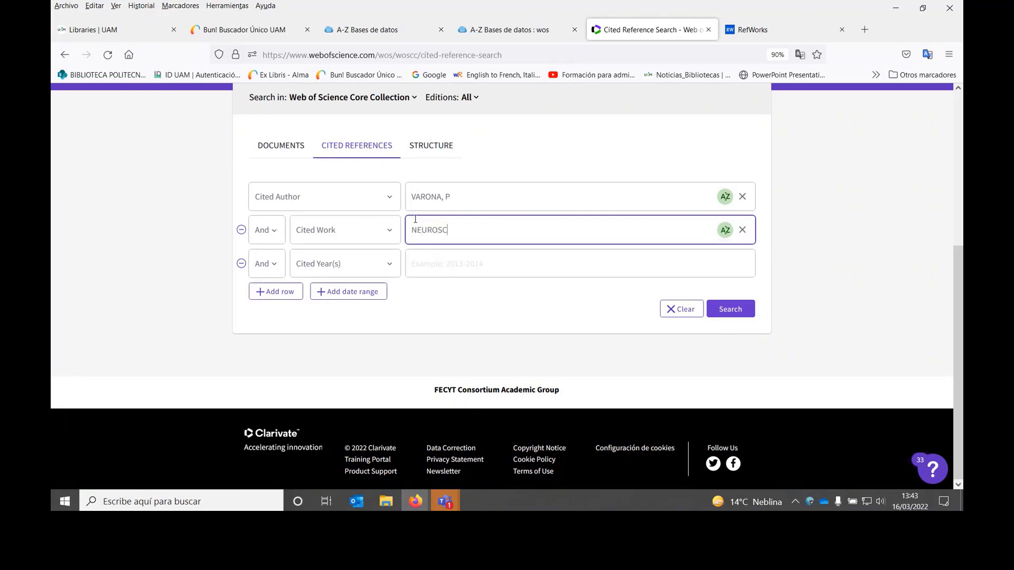
pyautogui.write('ROSC*')
pyautogui.click(734, 309)
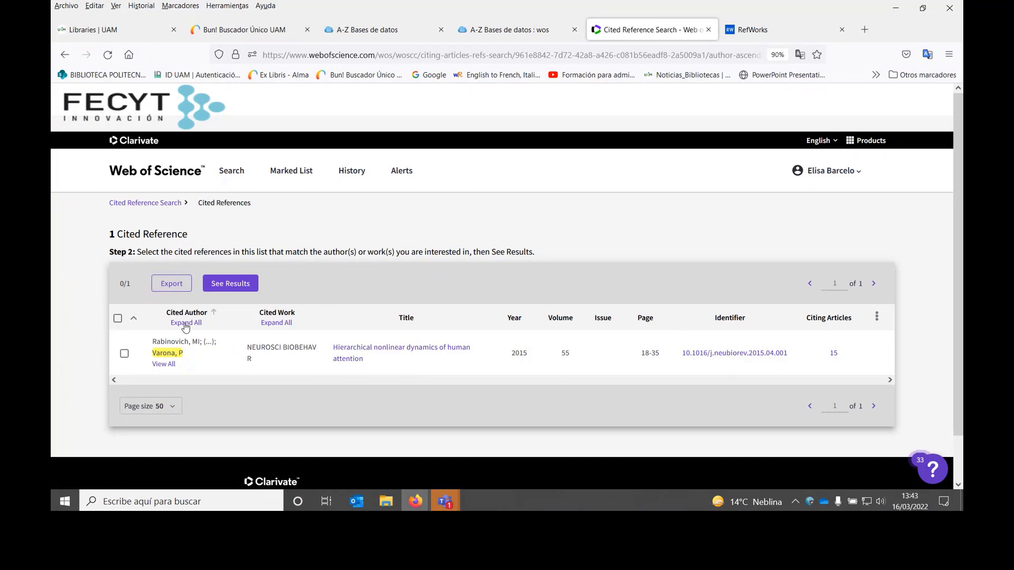
# Step: Show all authors of the 2015 cited reference and return to the cited reference search form
pyautogui.click(159, 365)
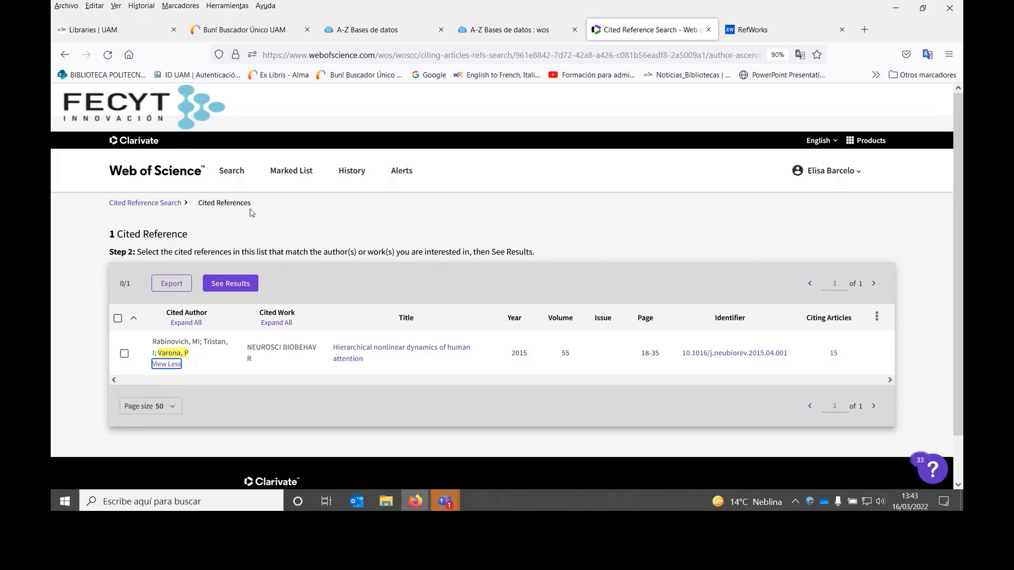
pyautogui.click(145, 203)
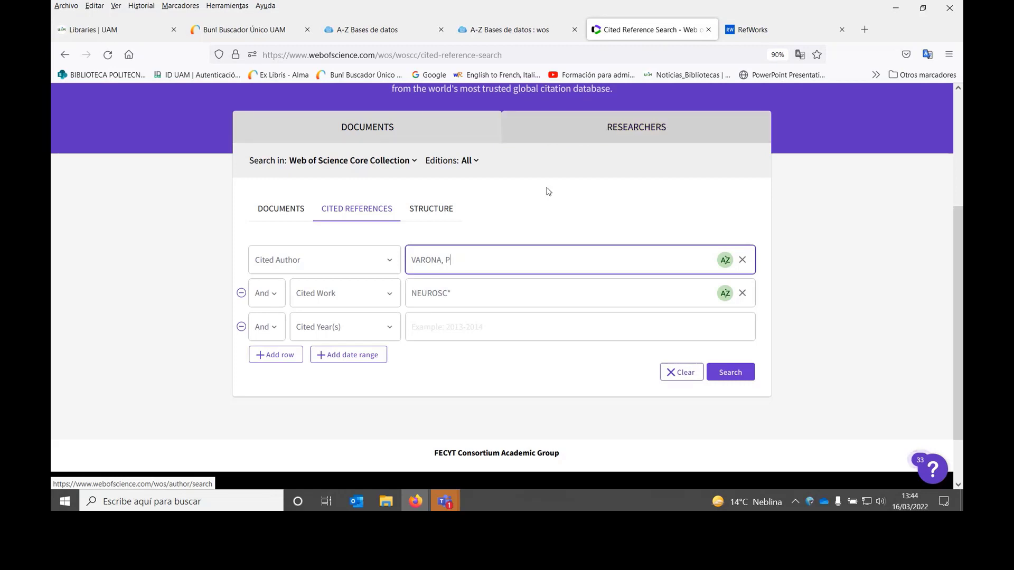
# Step: Open the advanced document search, enter an author's surname and initial as an Author term, and run the query TS=((stress* OR depression) AND COVID)
pyautogui.click(285, 208)
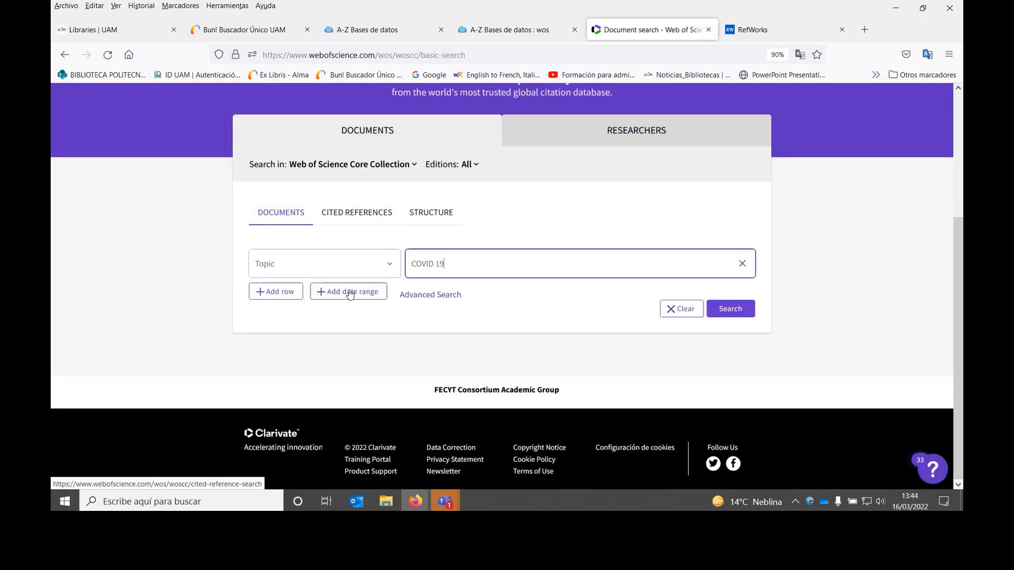
pyautogui.click(431, 296)
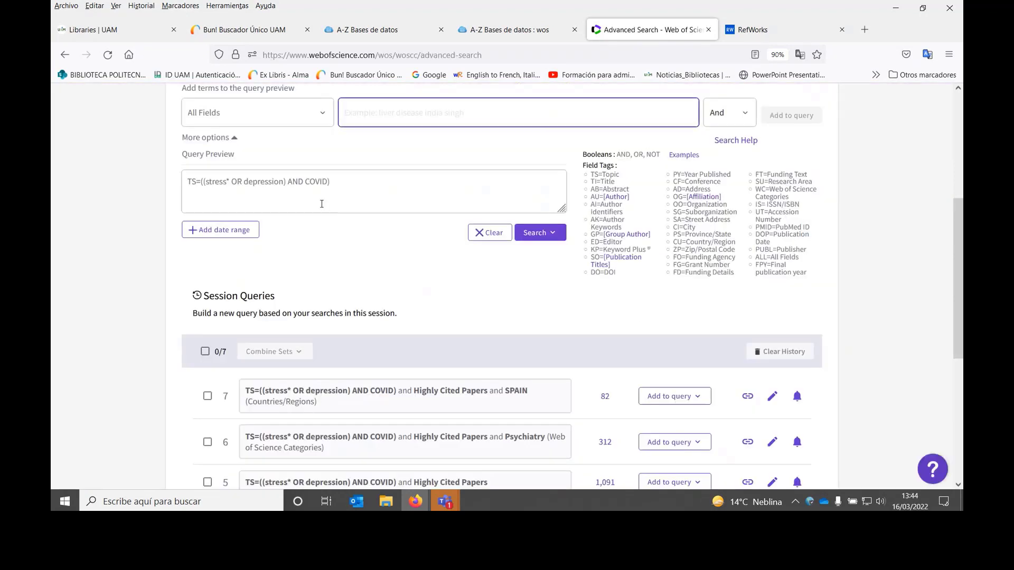
pyautogui.click(324, 114)
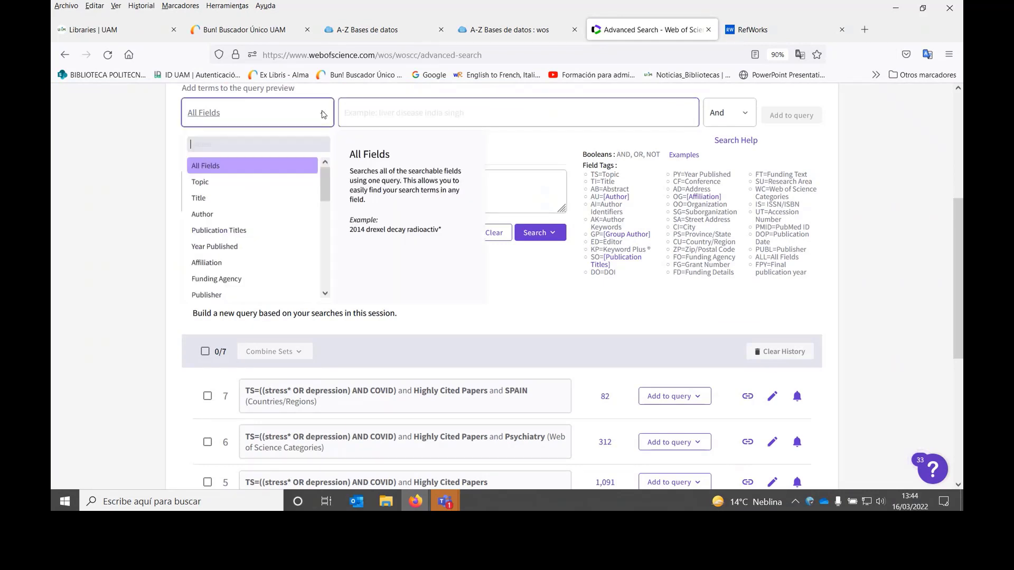
pyautogui.click(204, 213)
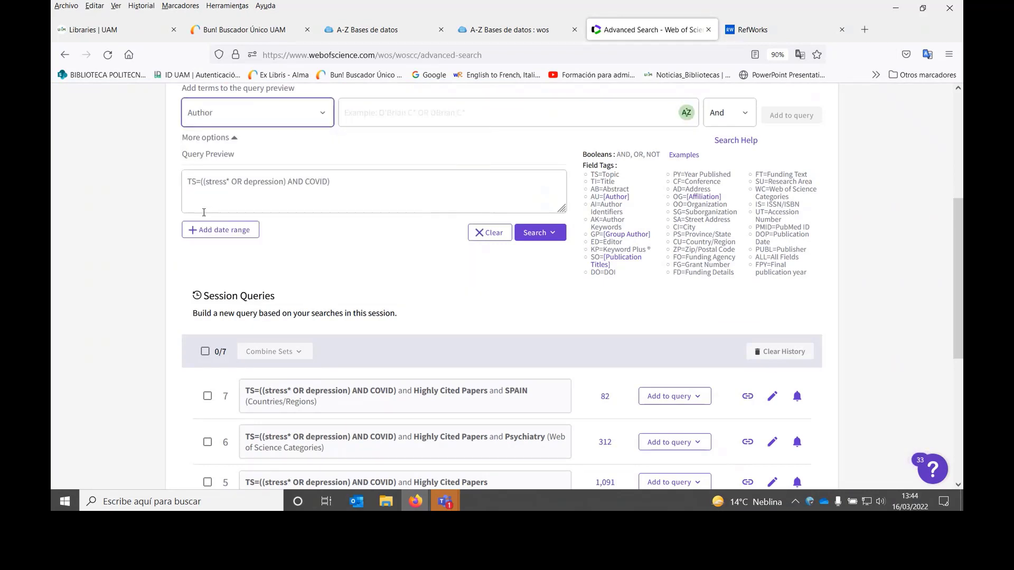
pyautogui.click(364, 112)
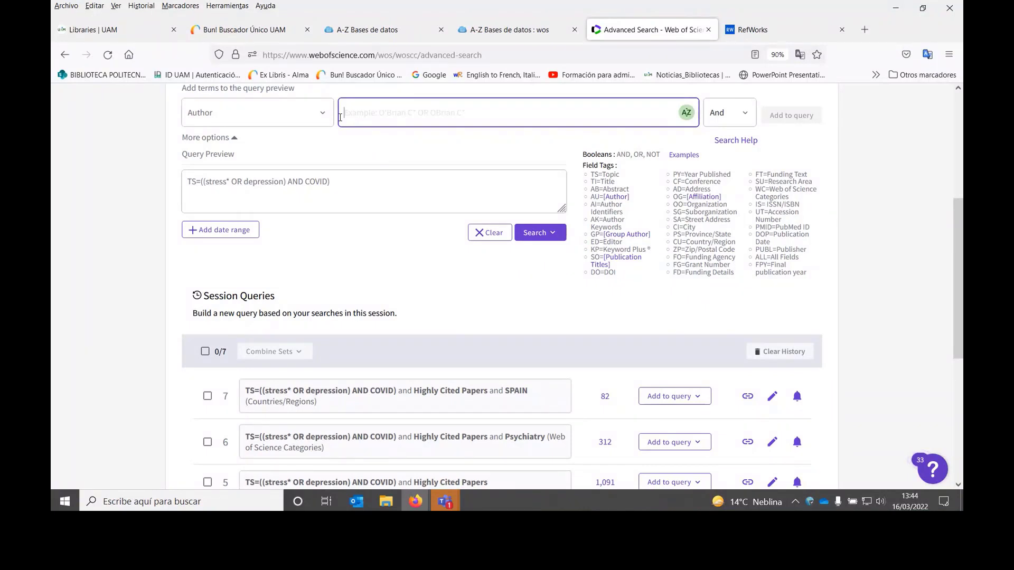
pyautogui.write('VARONA P')
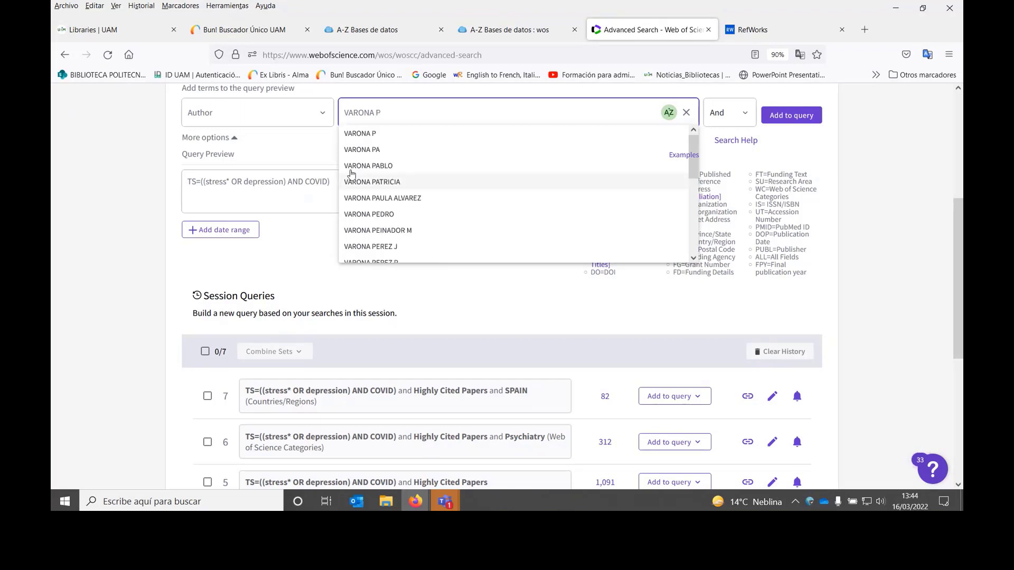
pyautogui.click(349, 133)
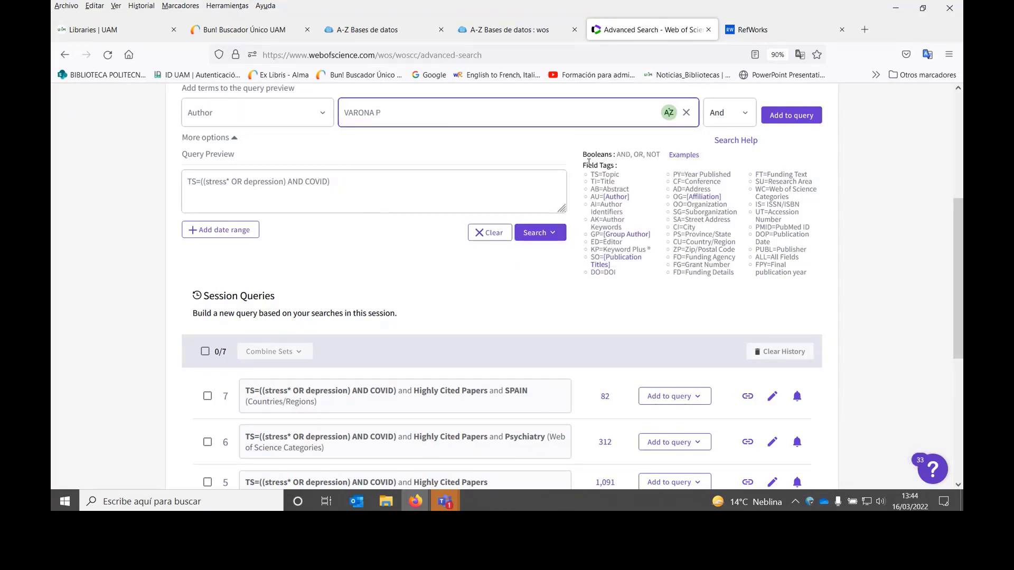
pyautogui.click(542, 233)
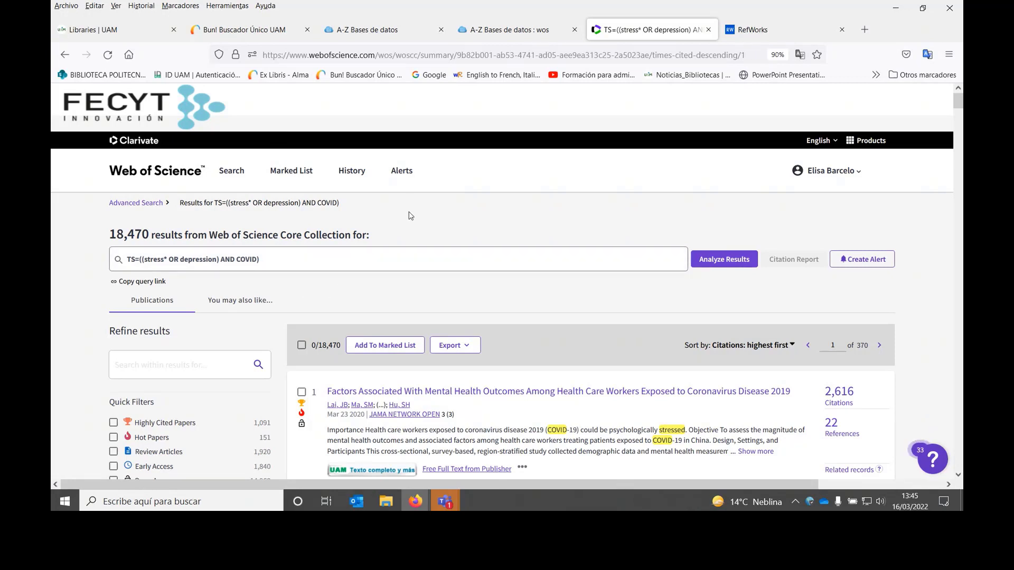
# Step: Leave the results, return through the advanced query builder to the basic search, and open the researcher search form
pyautogui.click(145, 207)
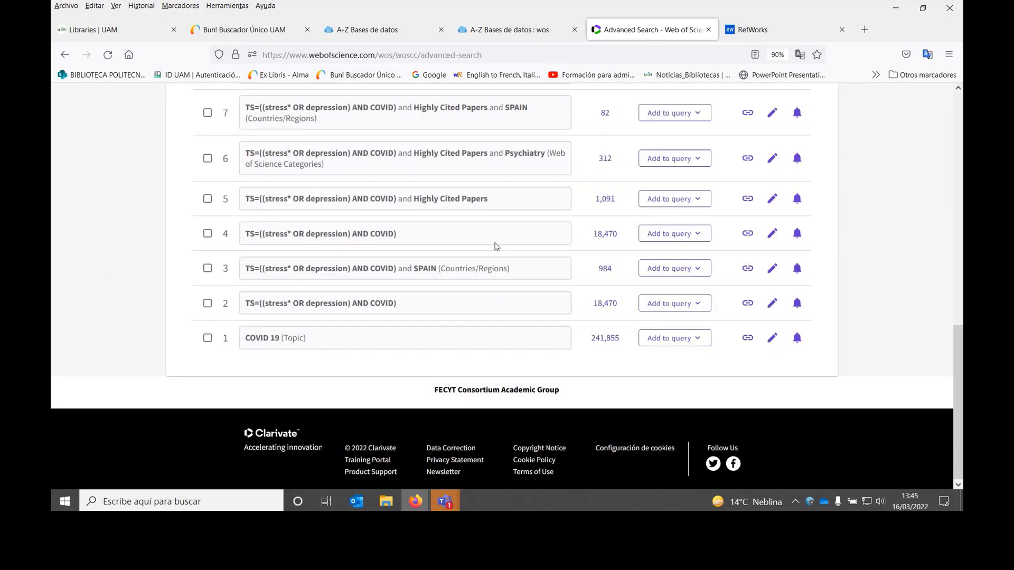
pyautogui.scroll(10, 496, 240)
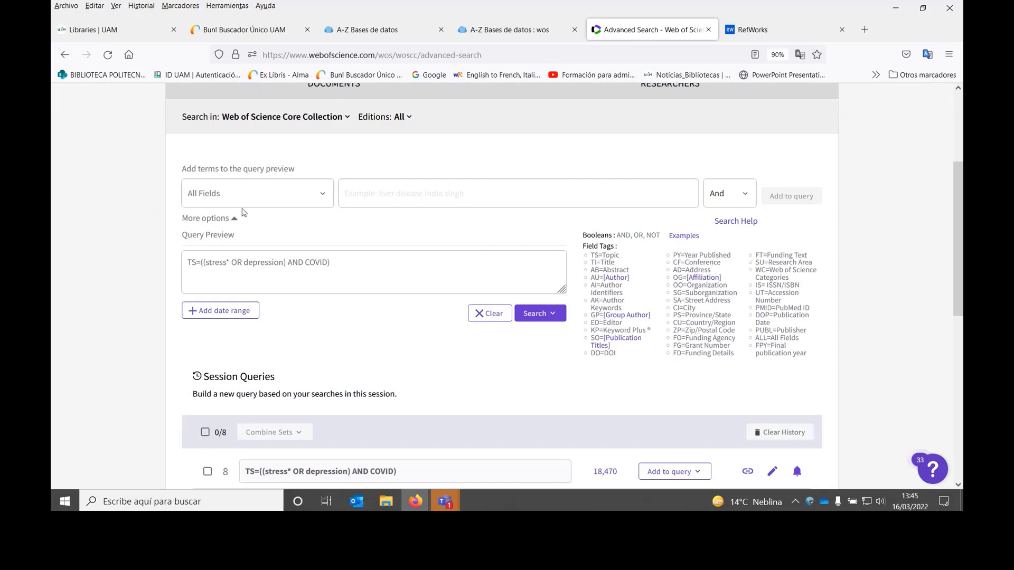
pyautogui.scroll(3, 242, 211)
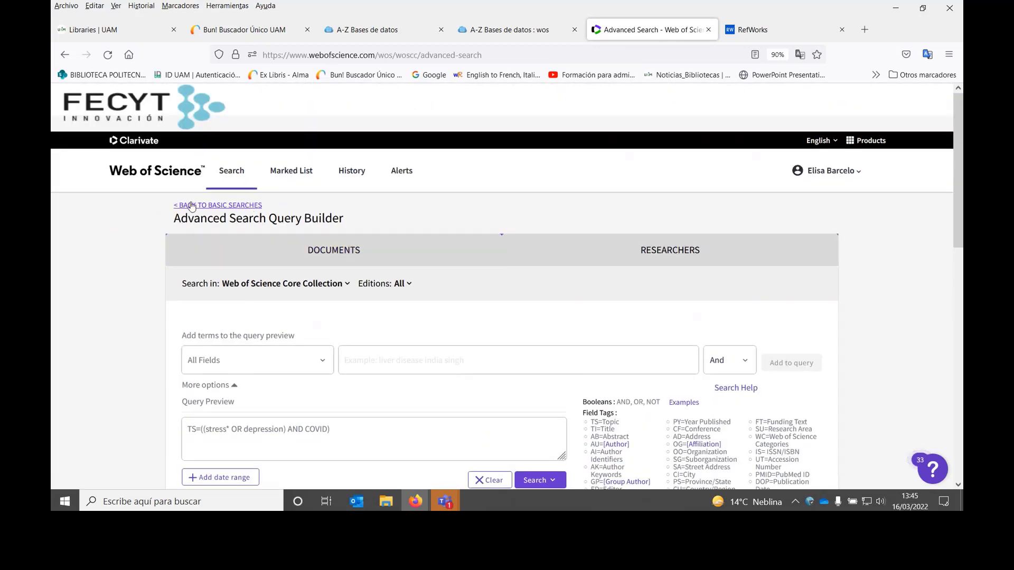
pyautogui.click(191, 206)
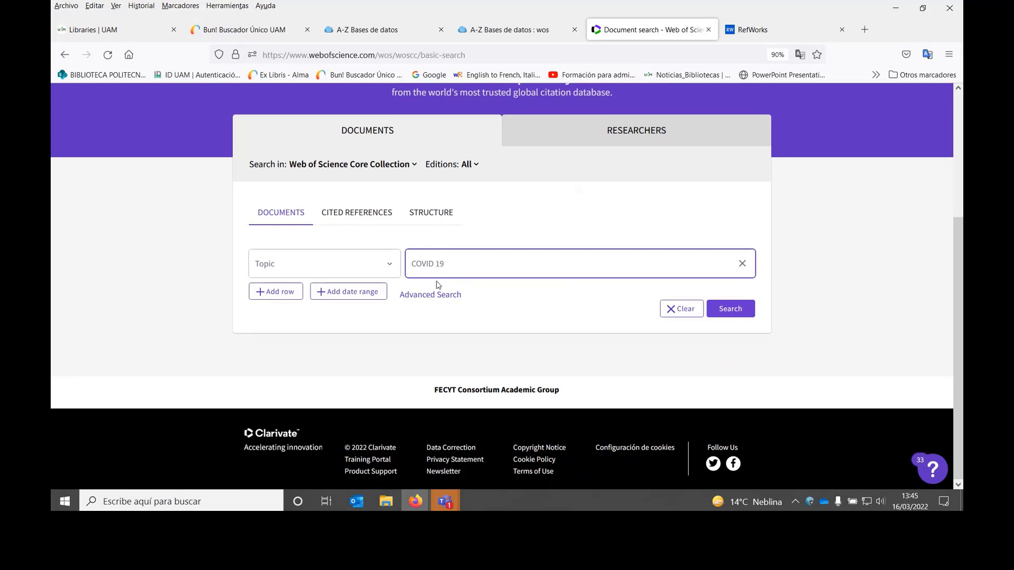
pyautogui.click(605, 130)
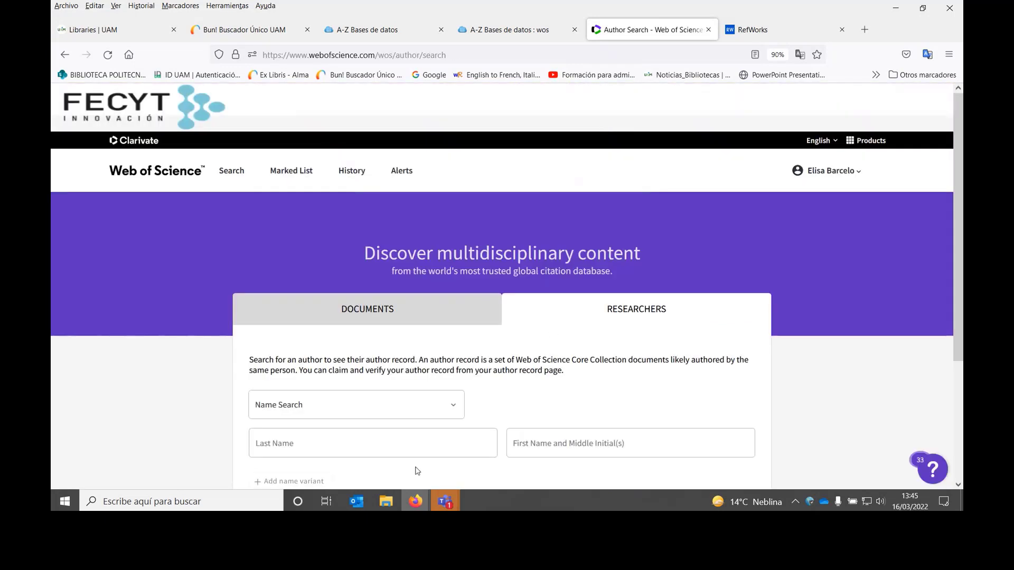
# Step: Run a researcher name search using the author's last name and first and middle initials
pyautogui.click(291, 444)
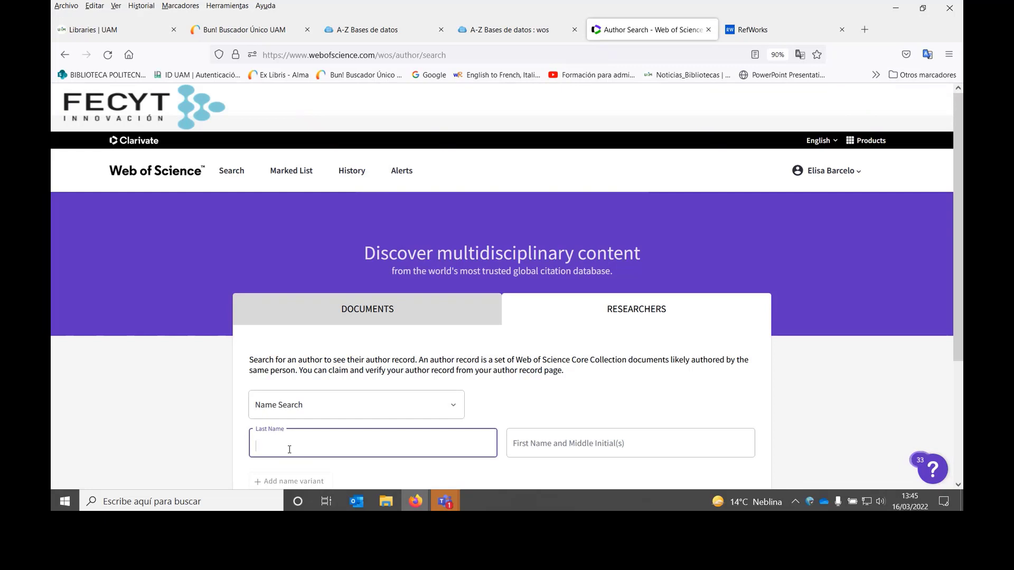
pyautogui.write('MARTINE')
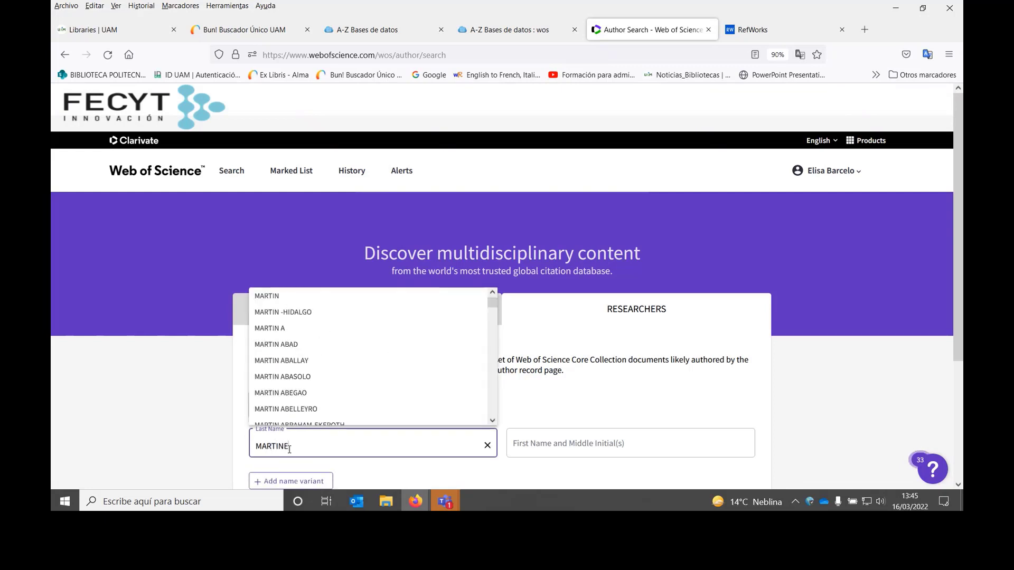
pyautogui.write('Z')
pyautogui.press('Tab')
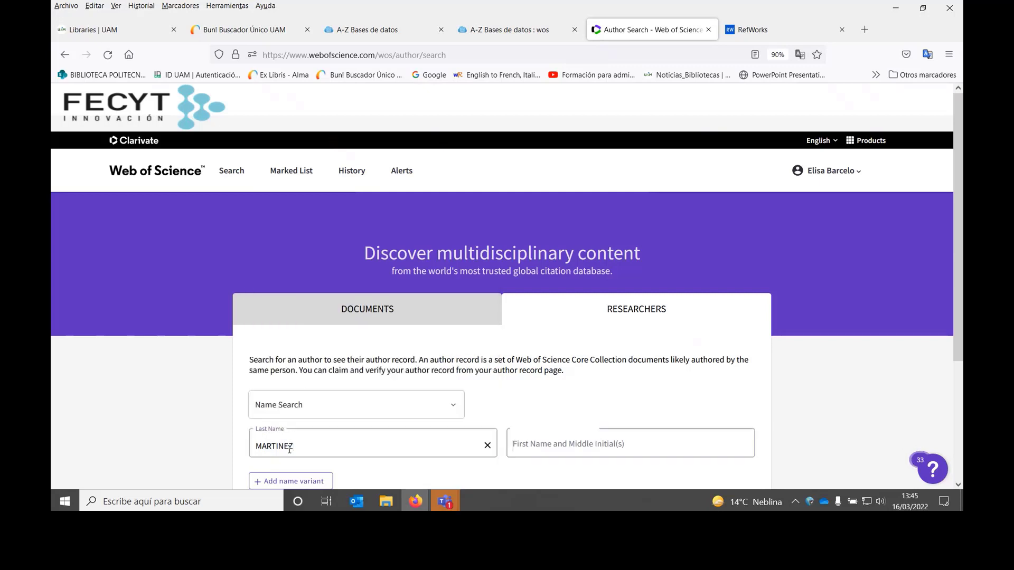
pyautogui.write('JM')
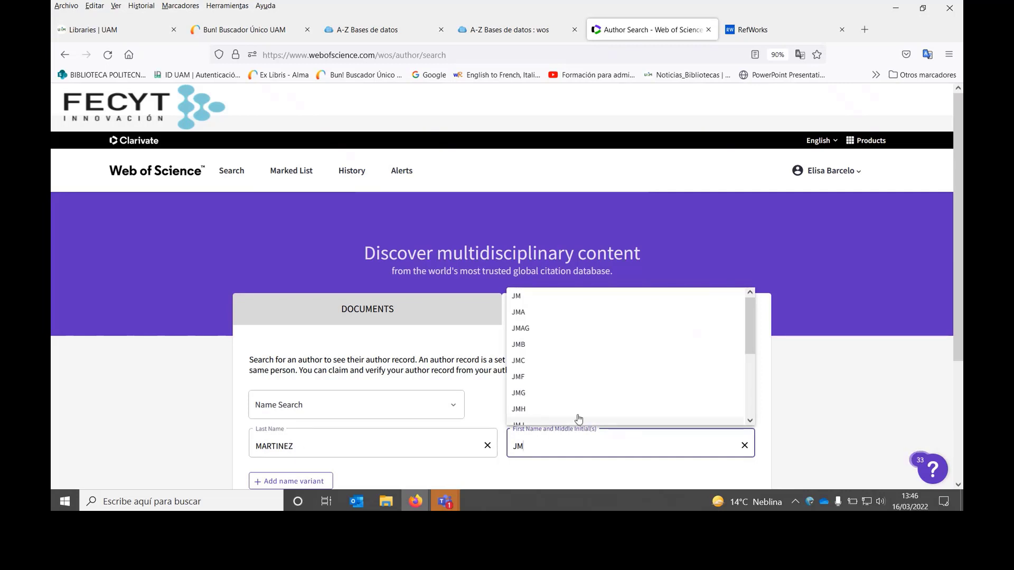
pyautogui.click(791, 435)
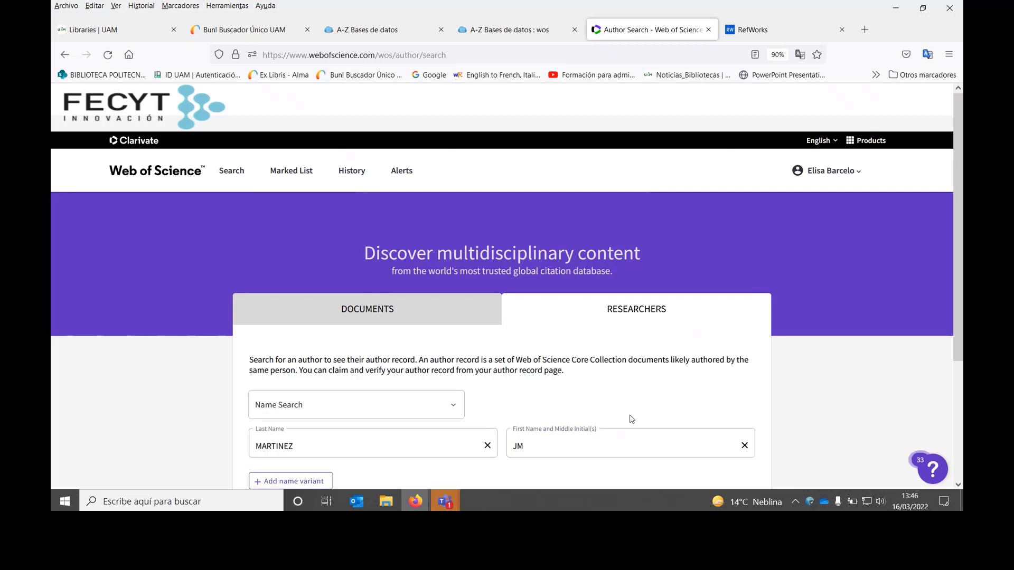
pyautogui.scroll(-2, 412, 436)
pyautogui.scroll(-1, 429, 431)
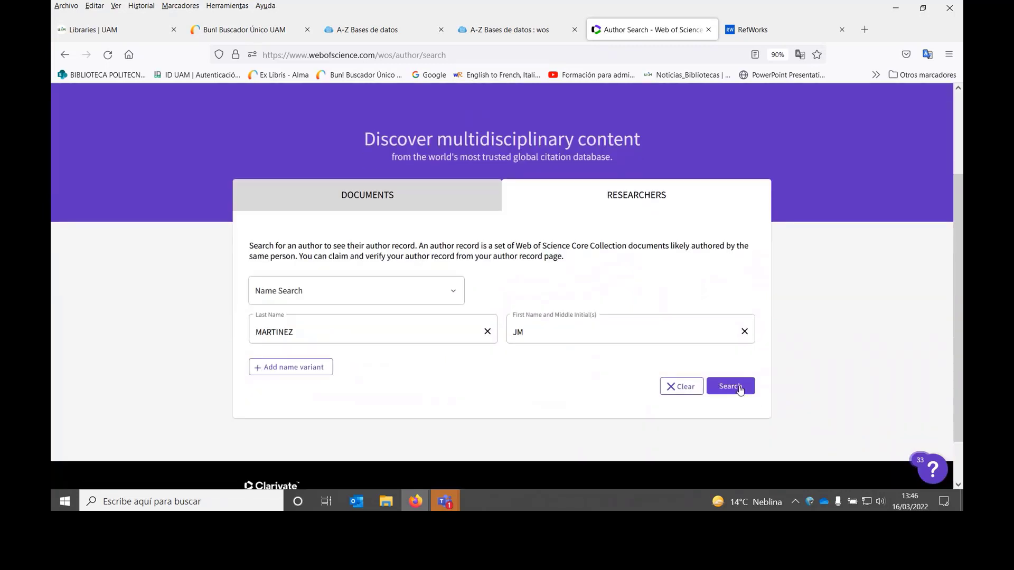
pyautogui.click(734, 386)
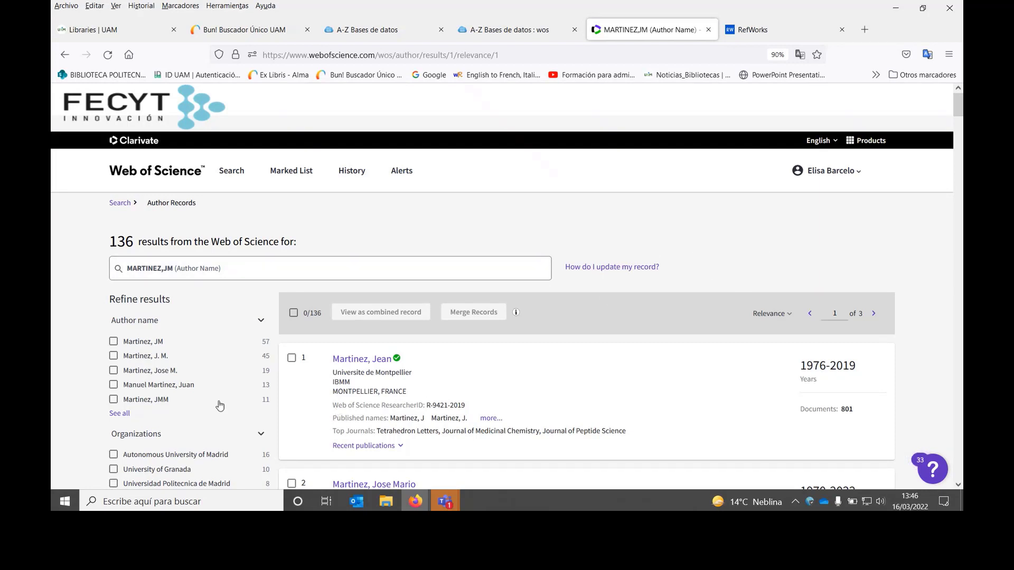
# Step: Refine the author records to the organization Autonomous University of Madrid and select the first record in the list
pyautogui.scroll(-2, 216, 333)
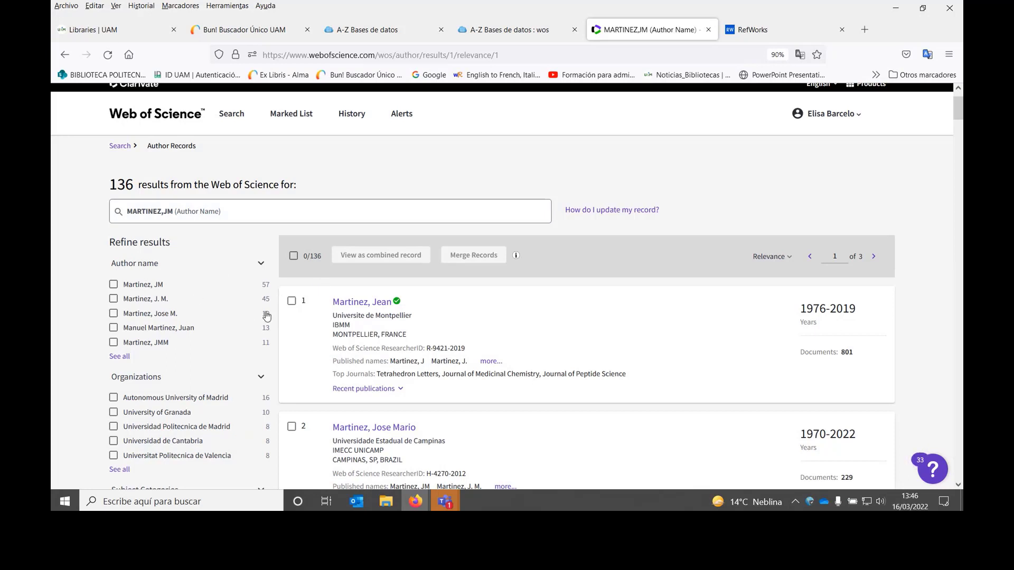
pyautogui.scroll(-2, 174, 343)
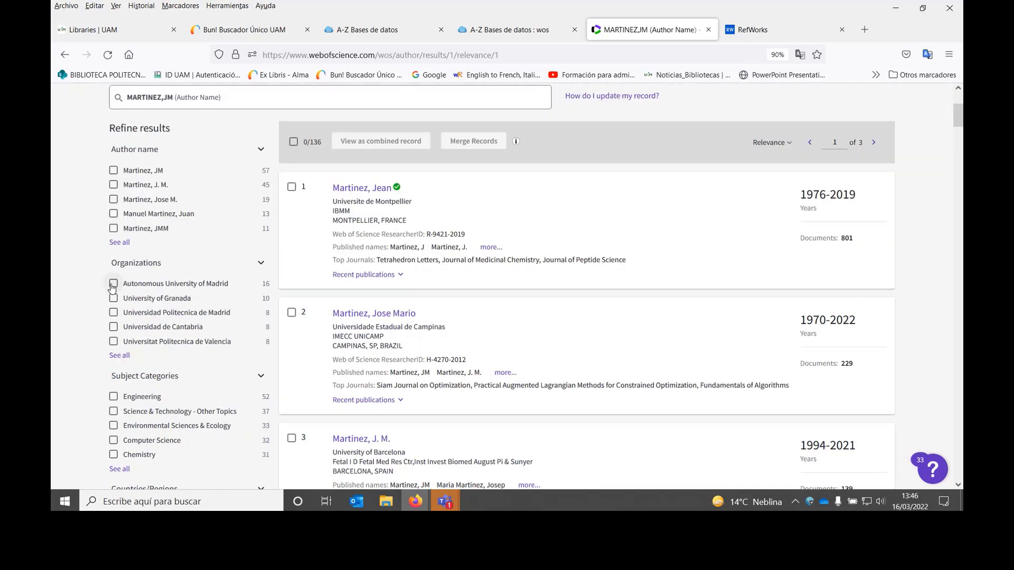
pyautogui.click(113, 284)
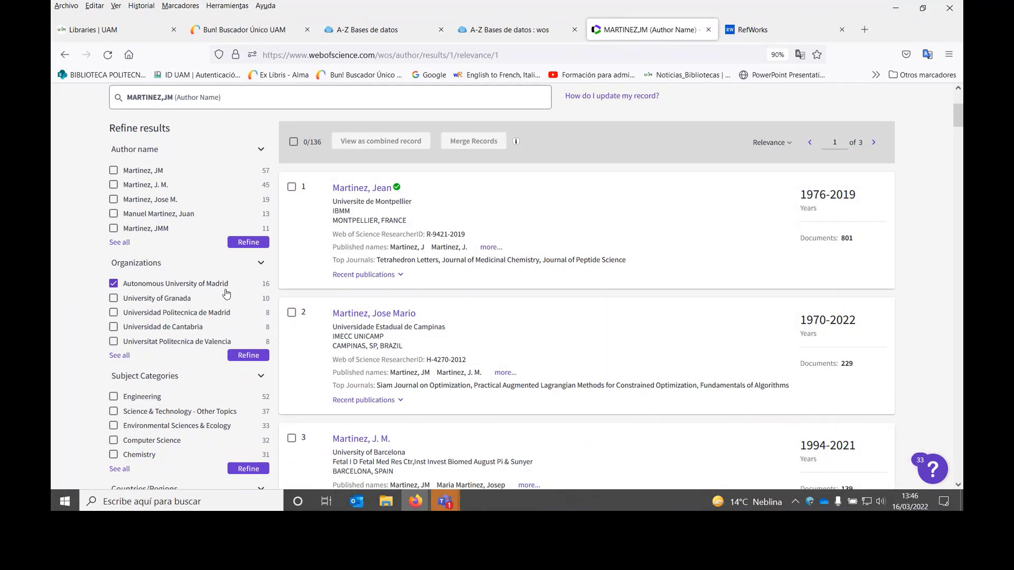
pyautogui.click(240, 359)
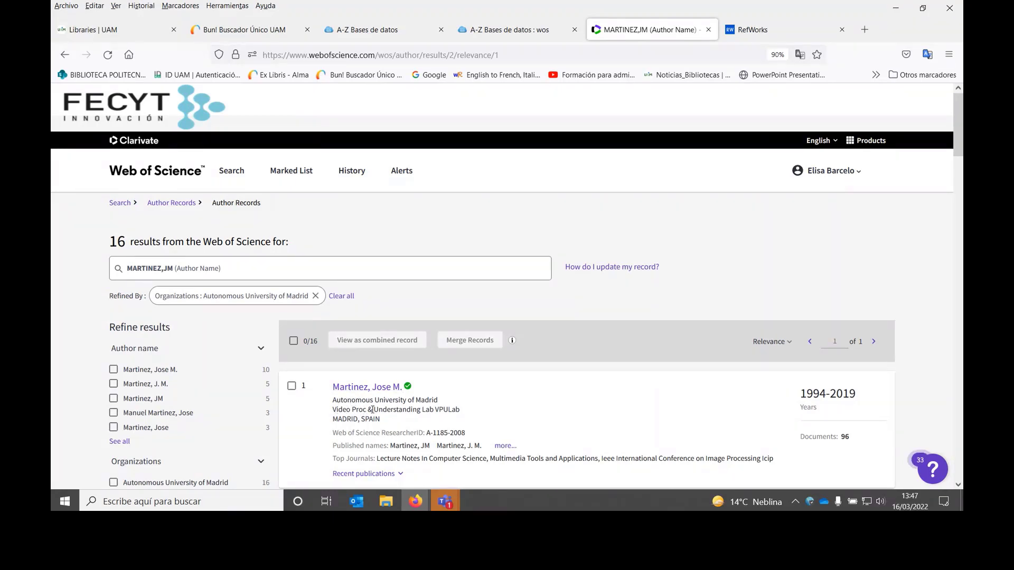
pyautogui.click(292, 386)
# Step: Add author records 14 and 15 to the selection in the refined researcher results
pyautogui.scroll(-4, 489, 397)
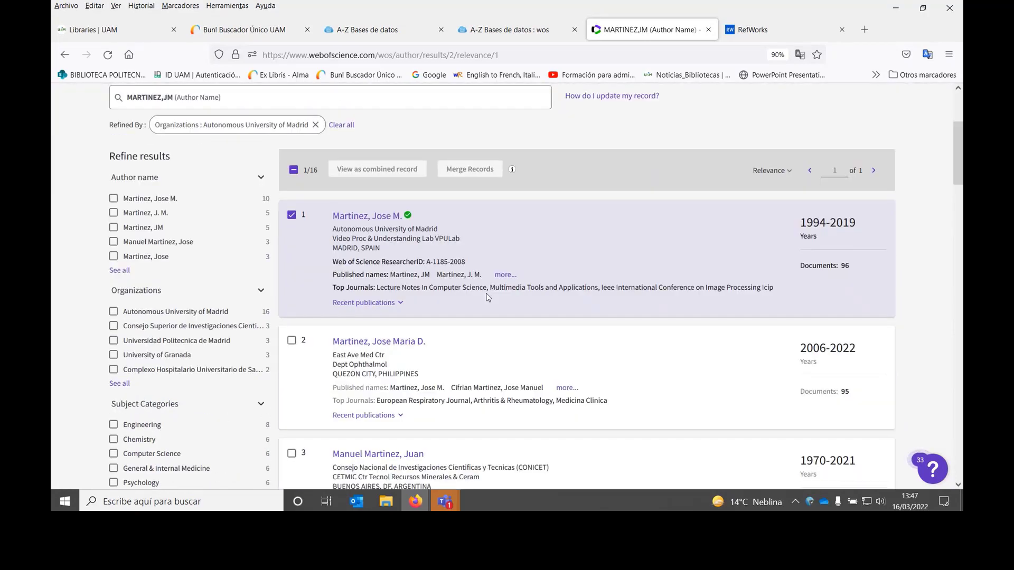
pyautogui.scroll(-2, 475, 298)
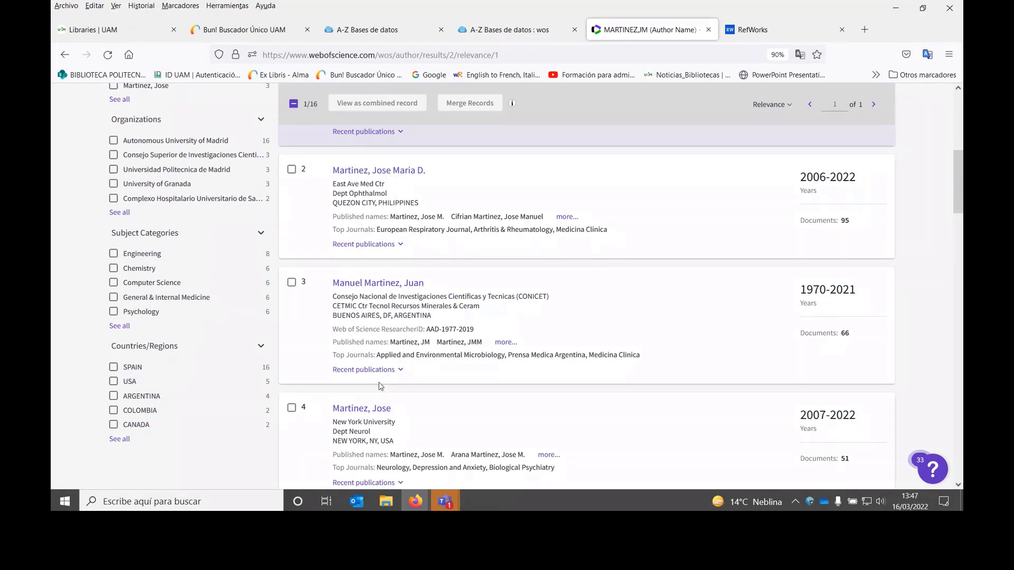
pyautogui.scroll(-1, 401, 412)
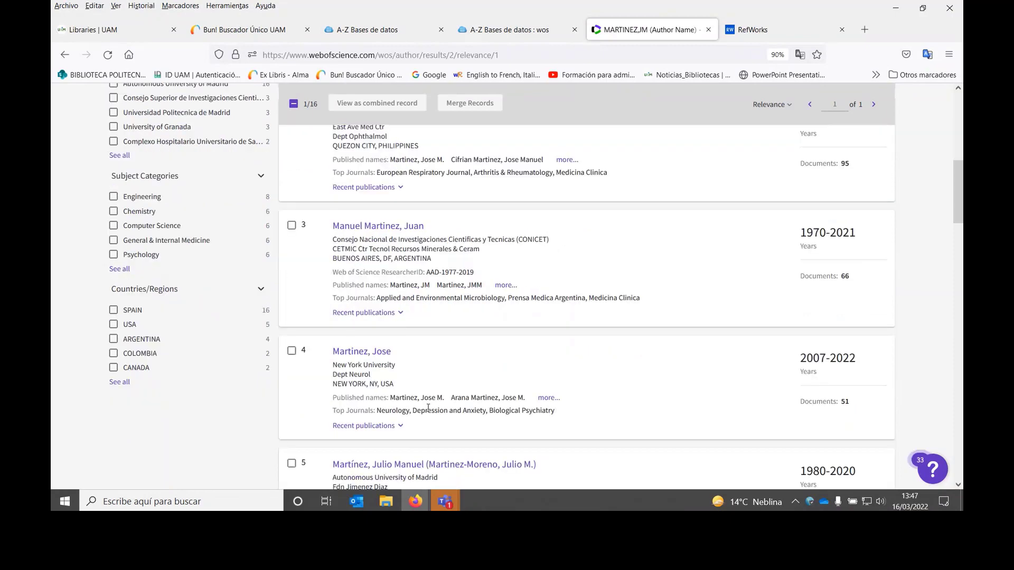
pyautogui.scroll(-1, 428, 407)
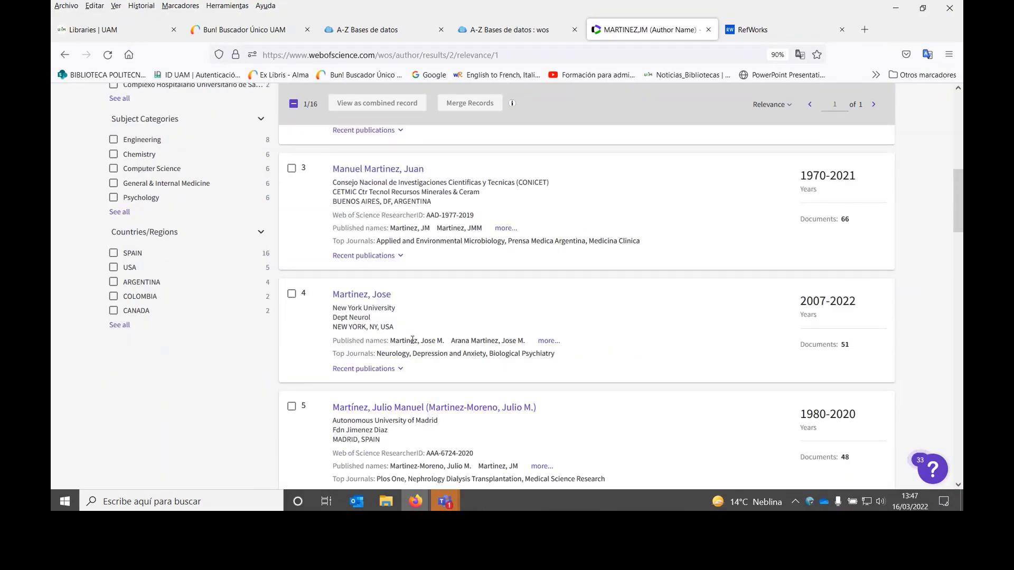
pyautogui.scroll(-3, 437, 325)
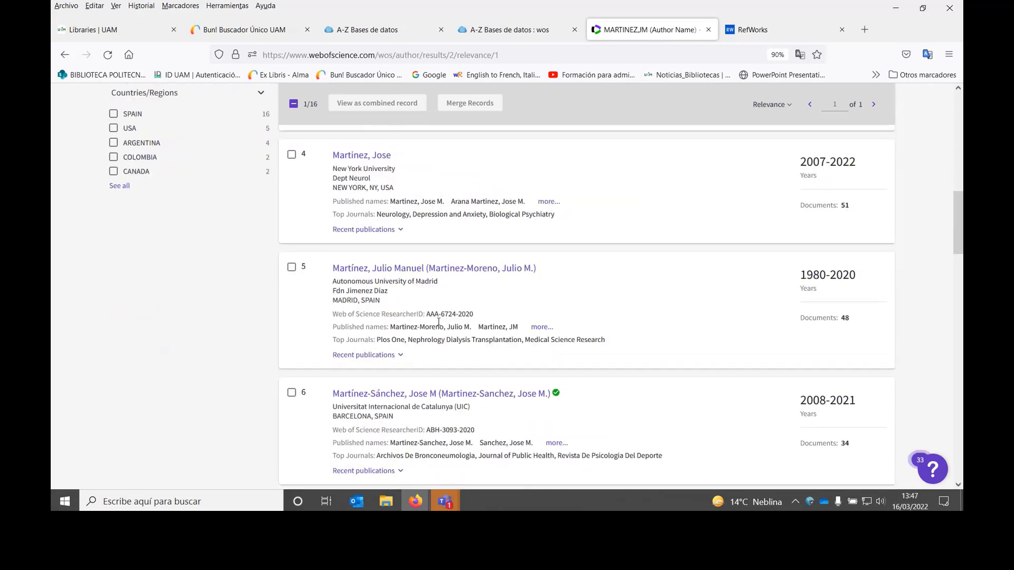
pyautogui.scroll(-1, 448, 260)
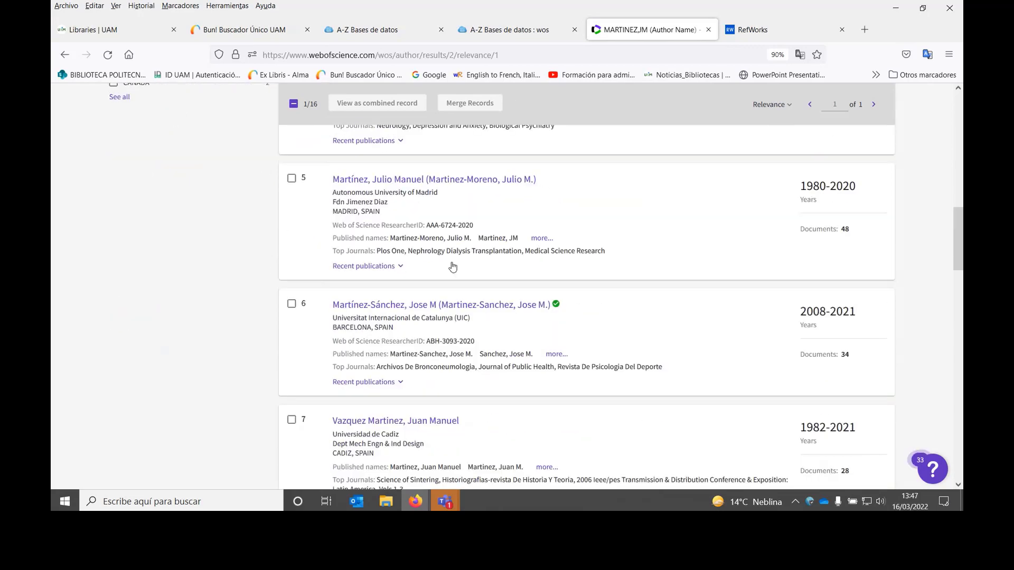
pyautogui.scroll(-1, 453, 267)
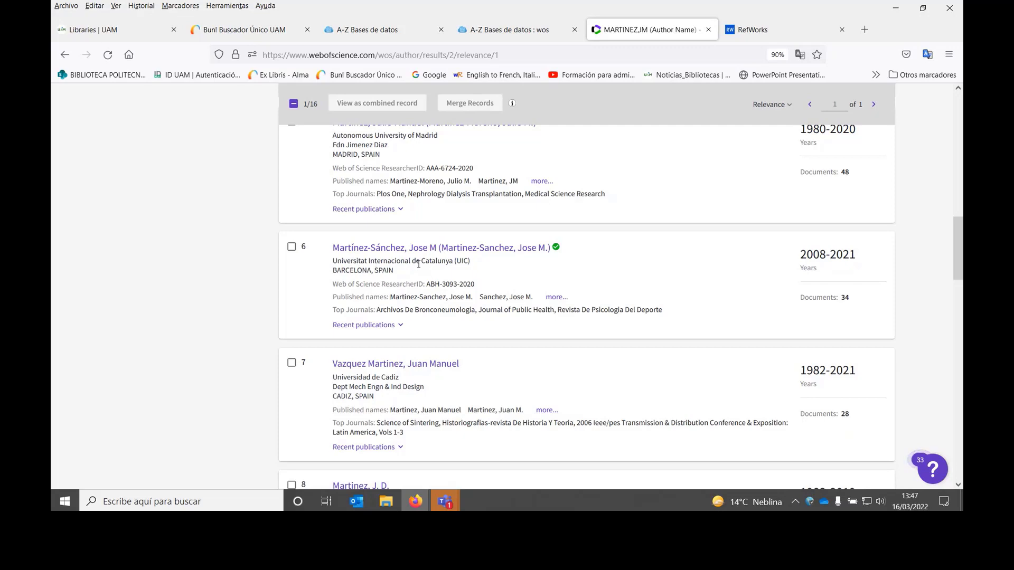
pyautogui.scroll(-3, 513, 280)
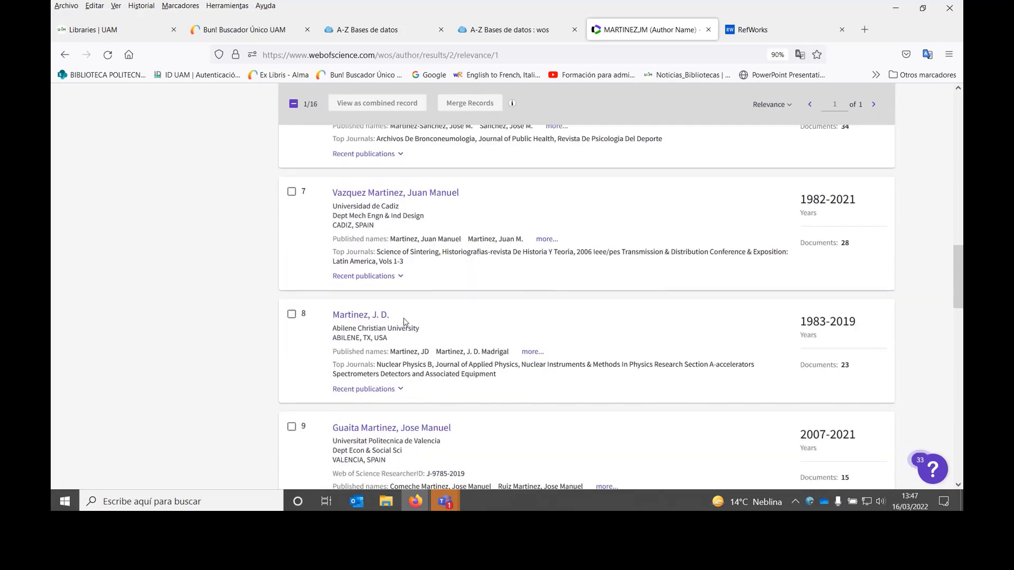
pyautogui.scroll(-5, 404, 322)
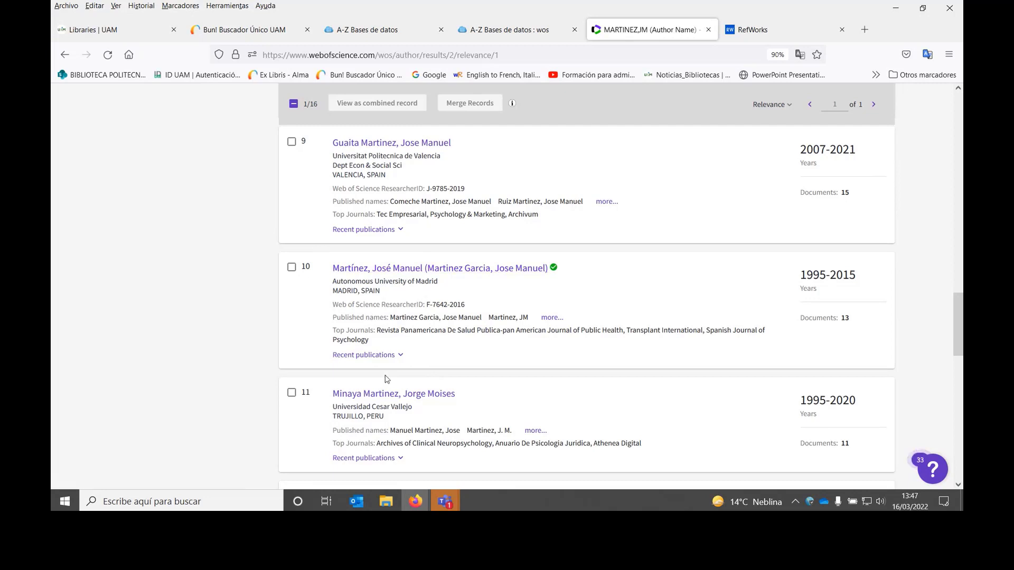
pyautogui.scroll(-3, 413, 425)
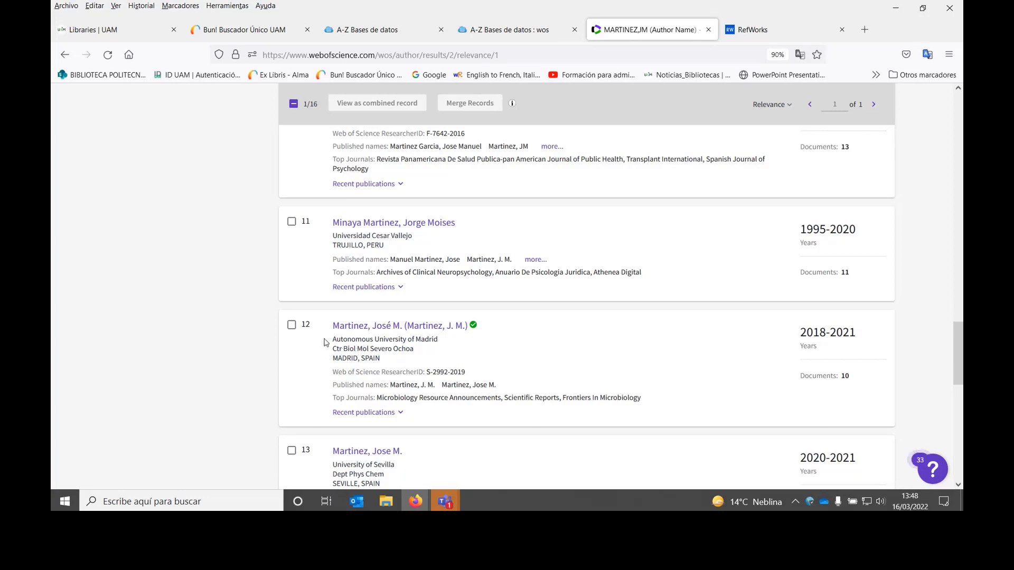
pyautogui.scroll(-3, 376, 370)
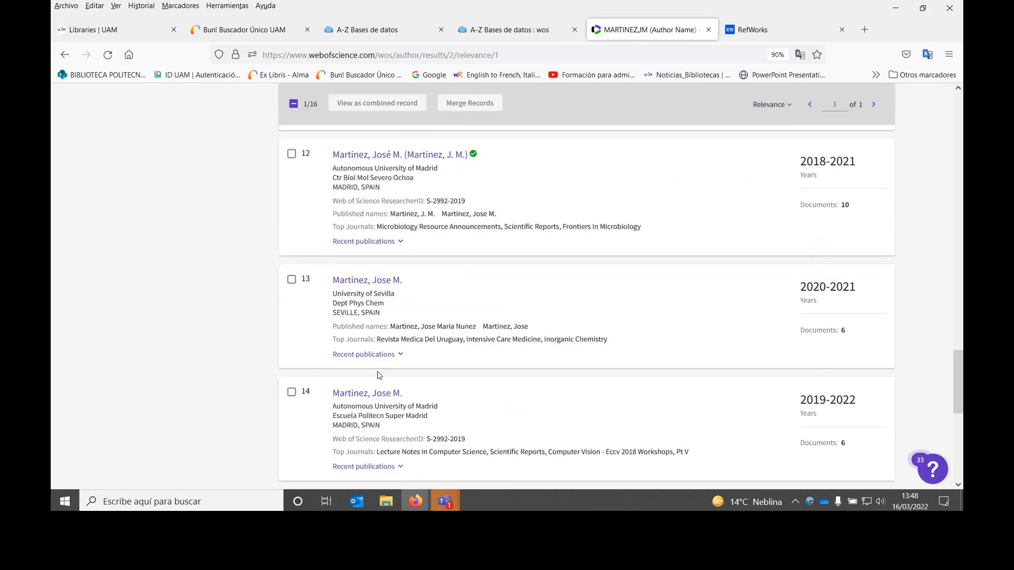
pyautogui.scroll(-2, 342, 371)
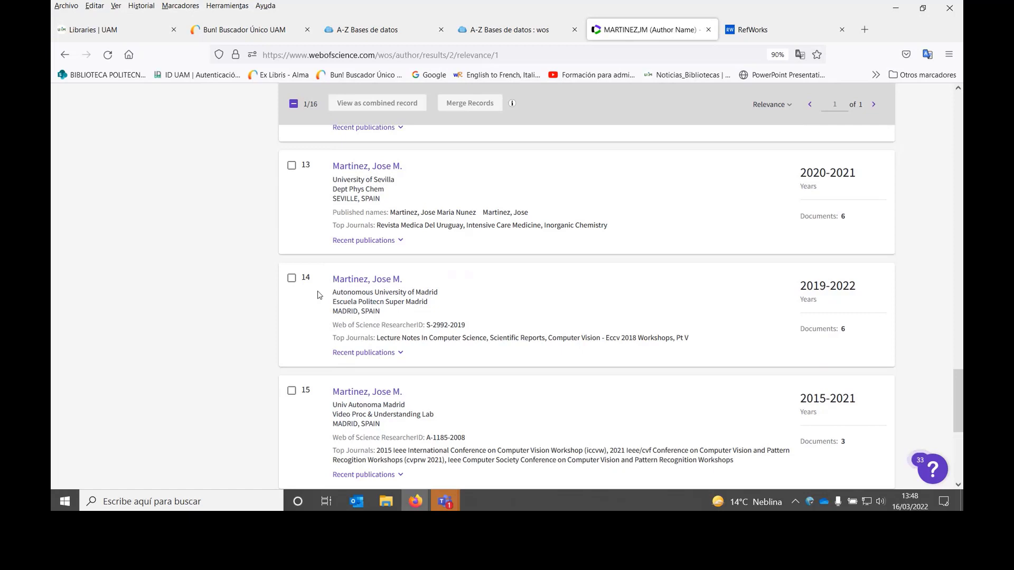
pyautogui.click(291, 279)
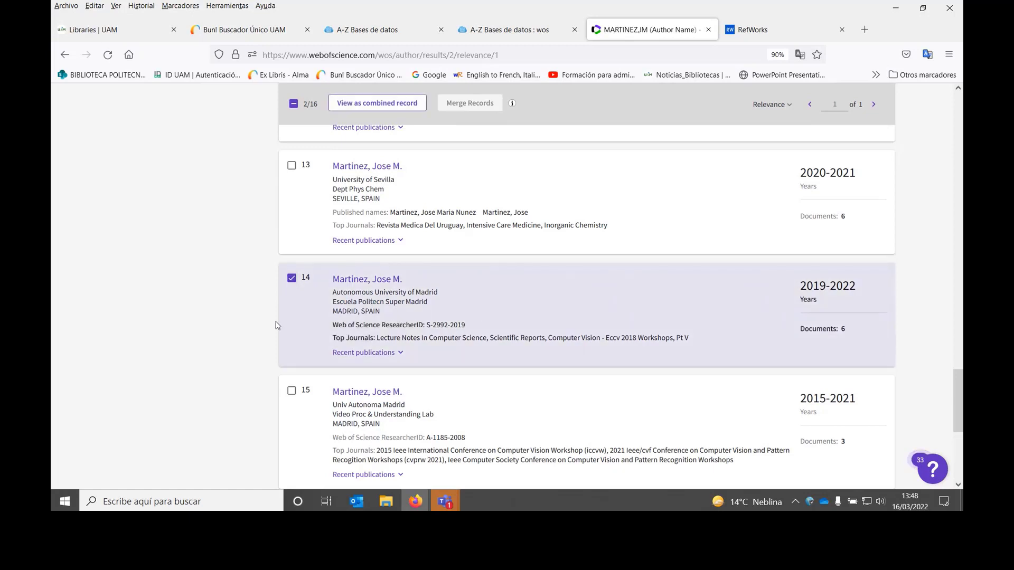
pyautogui.scroll(-2, 334, 362)
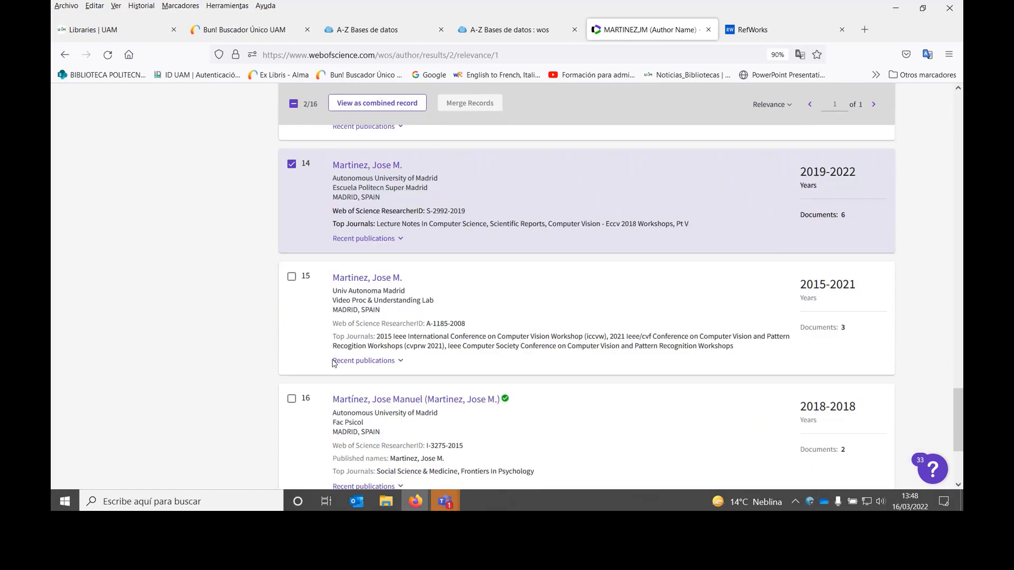
pyautogui.click(291, 278)
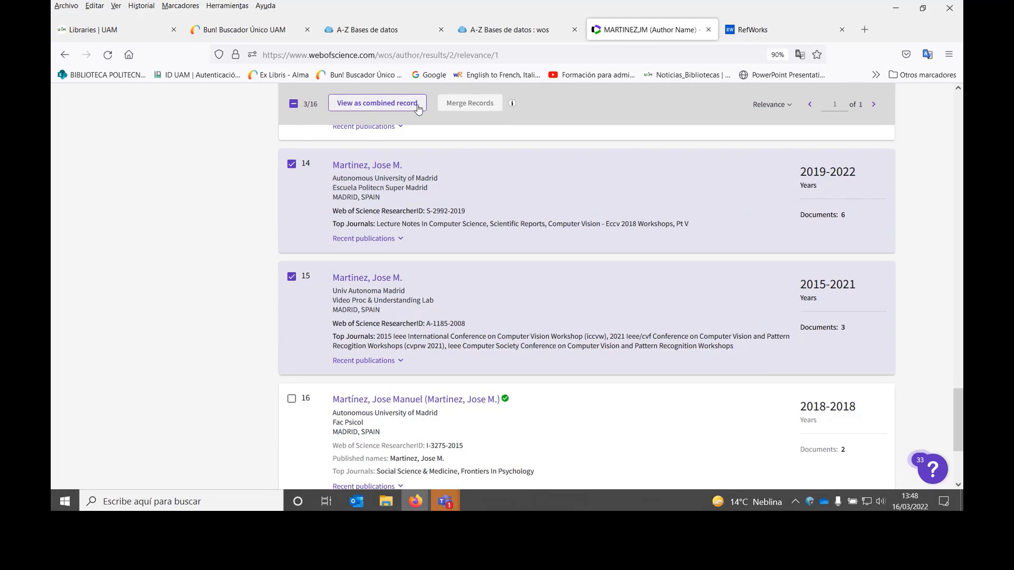
# Step: View the selected author records as one combined record and expand its full list of published names
pyautogui.click(379, 102)
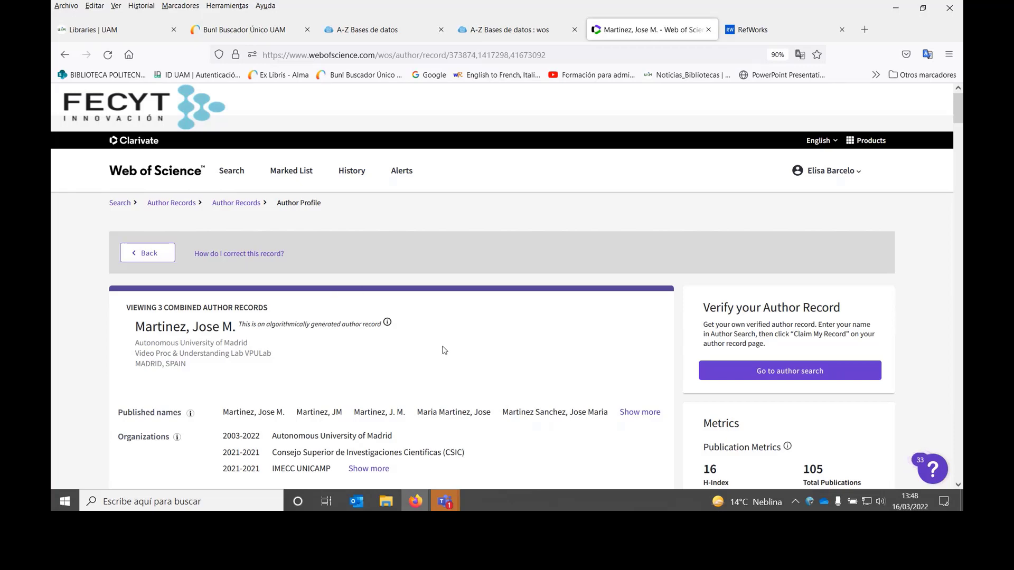
pyautogui.scroll(-2, 443, 350)
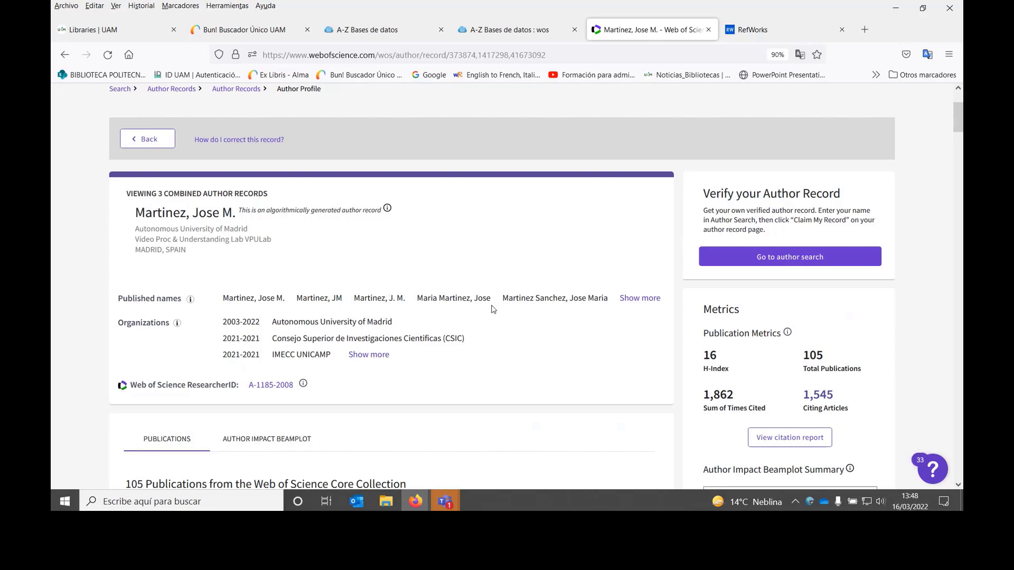
pyautogui.click(640, 298)
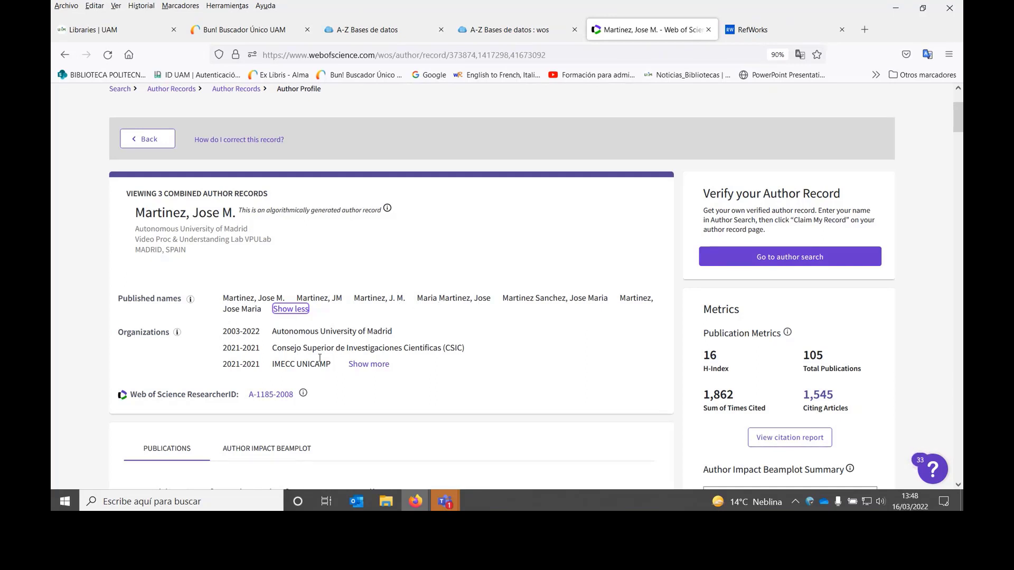
# Step: Examine the combined profile's ResearcherID information, Core Collection publications and publication metrics
pyautogui.moveTo(293, 401)
pyautogui.scroll(-1, 390, 367)
pyautogui.scroll(-3, 390, 367)
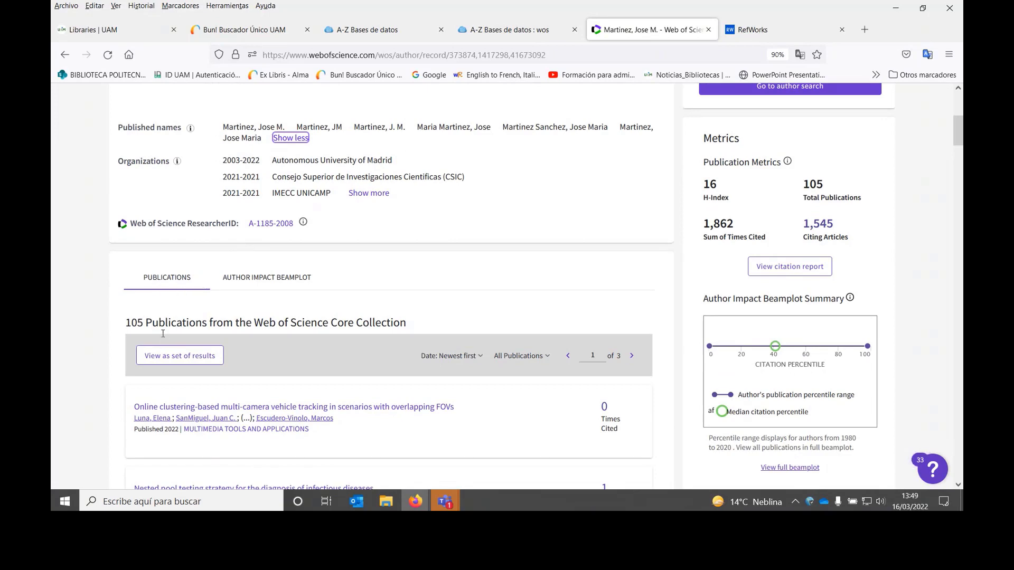
pyautogui.scroll(-10, 162, 334)
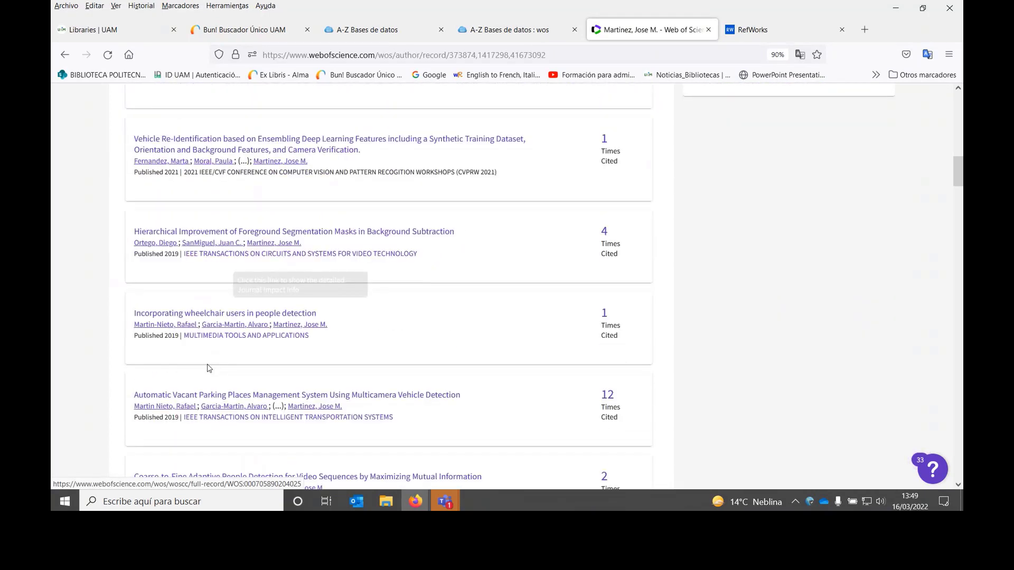
pyautogui.scroll(9, 208, 368)
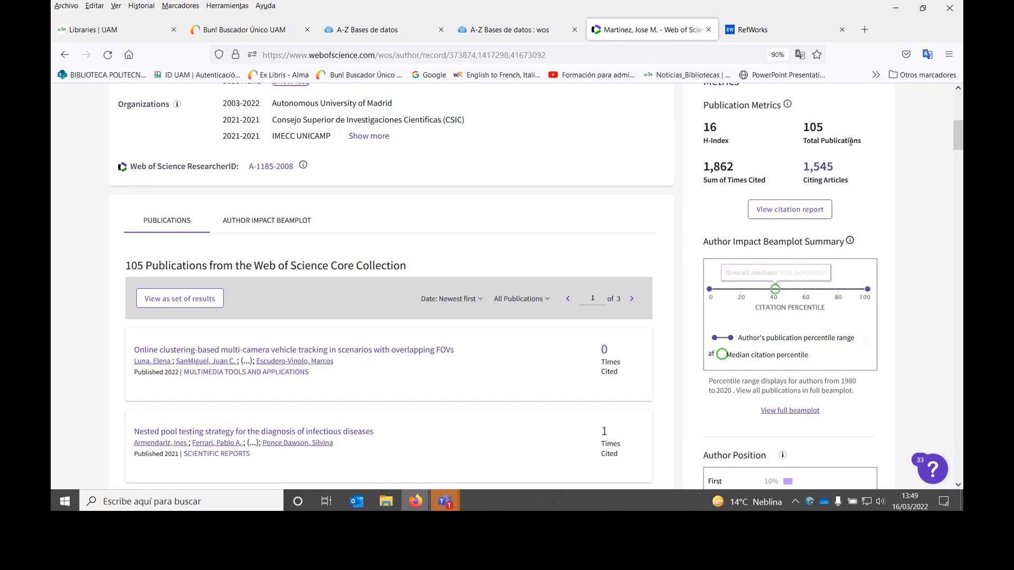
pyautogui.scroll(-1, 845, 137)
pyautogui.scroll(4, 872, 157)
pyautogui.scroll(1, 872, 157)
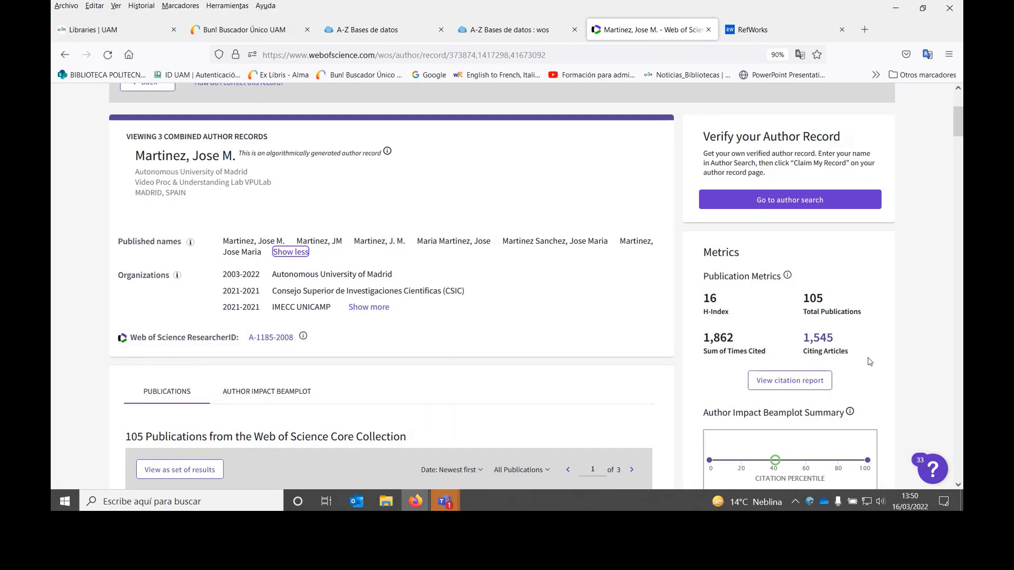
pyautogui.scroll(3, 724, 269)
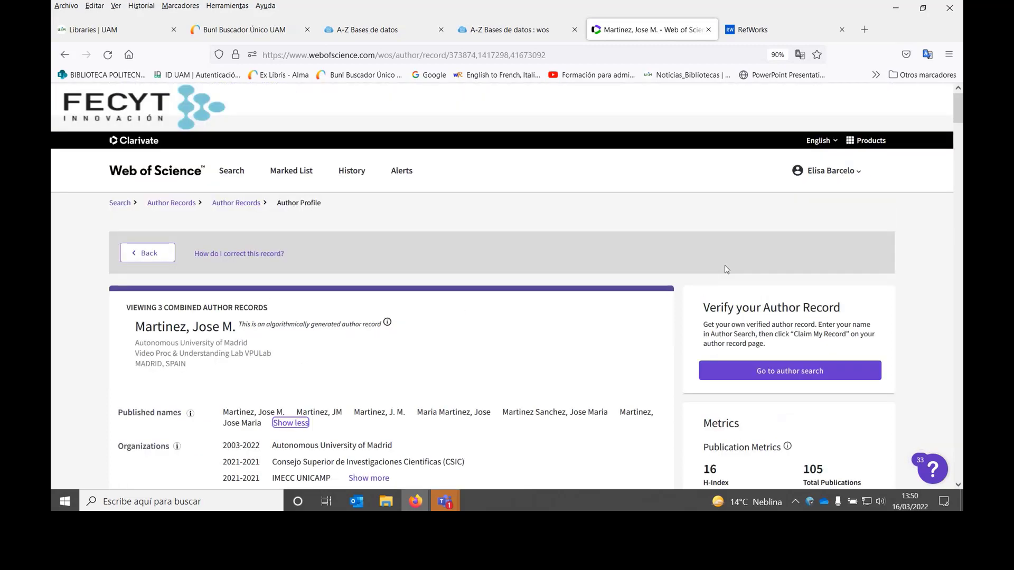
pyautogui.scroll(-2, 872, 311)
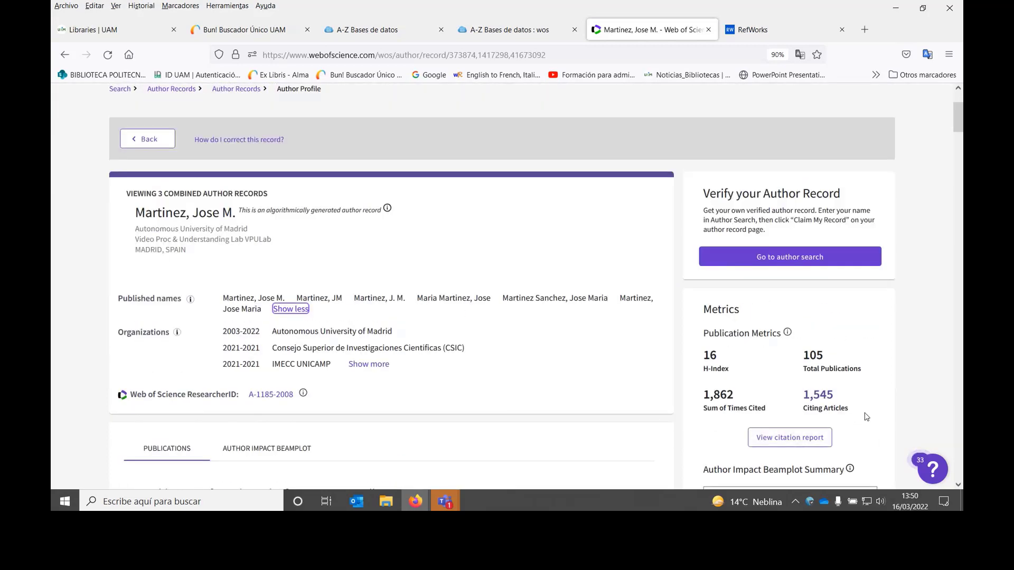
pyautogui.scroll(-2, 865, 416)
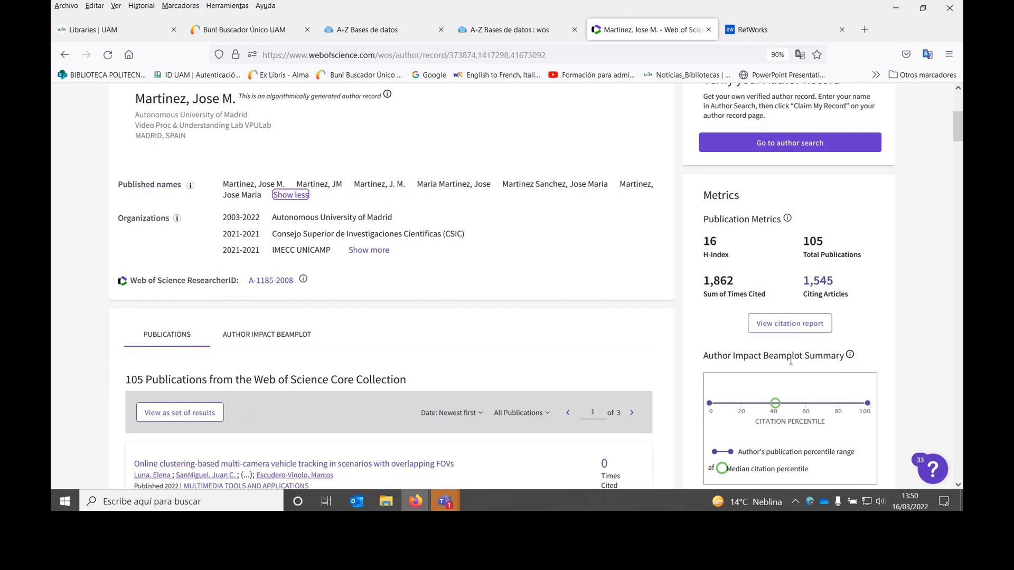
# Step: Check the beamplot summary, open the full Author Impact Beamplot and set its range to Full Career
pyautogui.moveTo(850, 355)
pyautogui.scroll(-2, 880, 353)
pyautogui.scroll(-1, 880, 352)
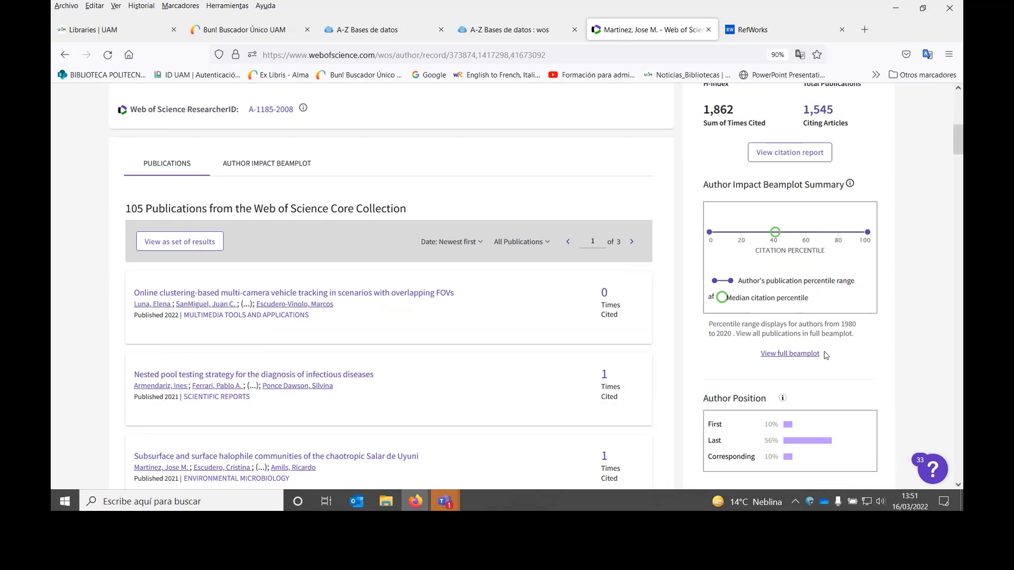
pyautogui.scroll(2, 745, 362)
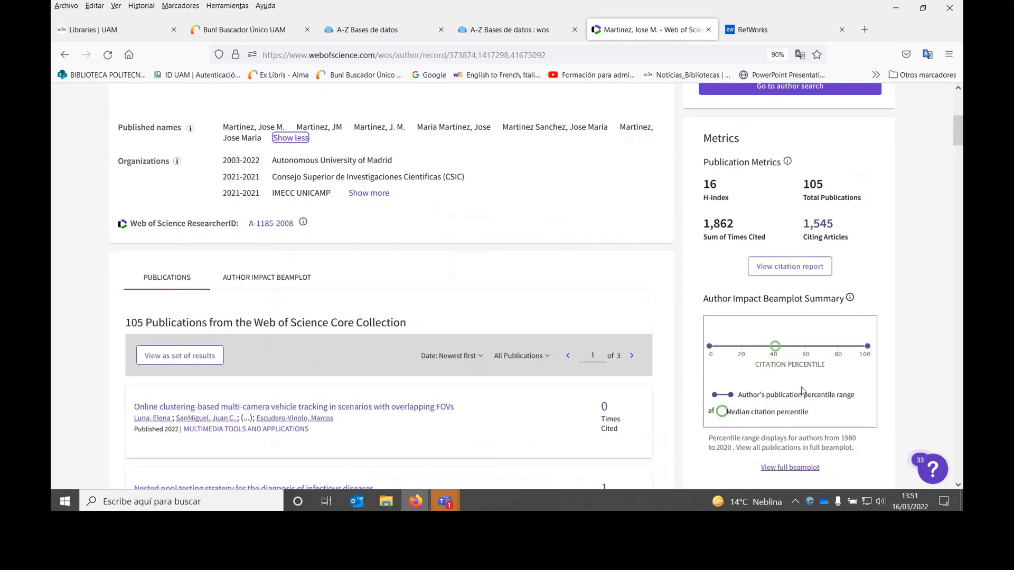
pyautogui.scroll(-1, 801, 391)
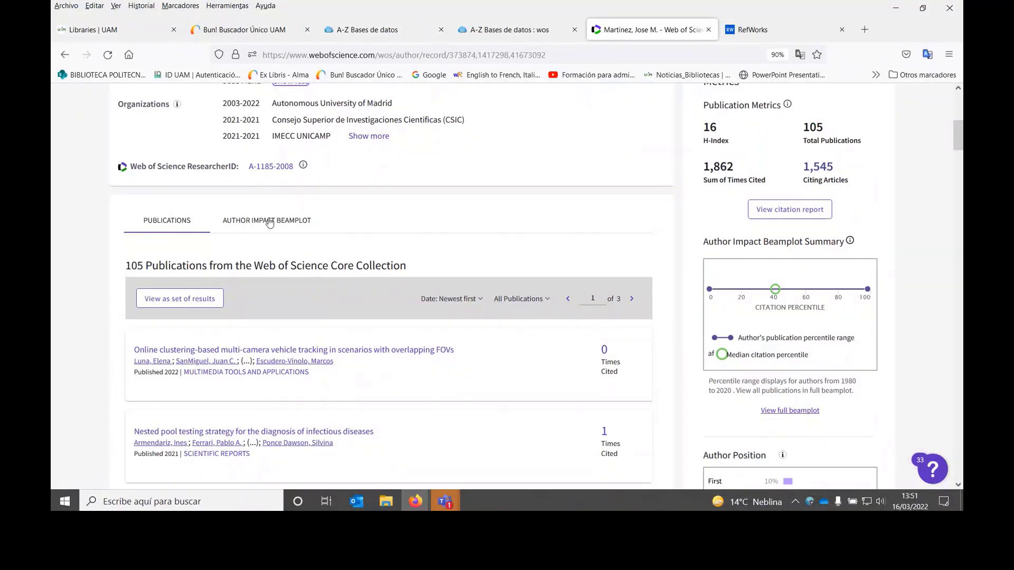
pyautogui.click(268, 222)
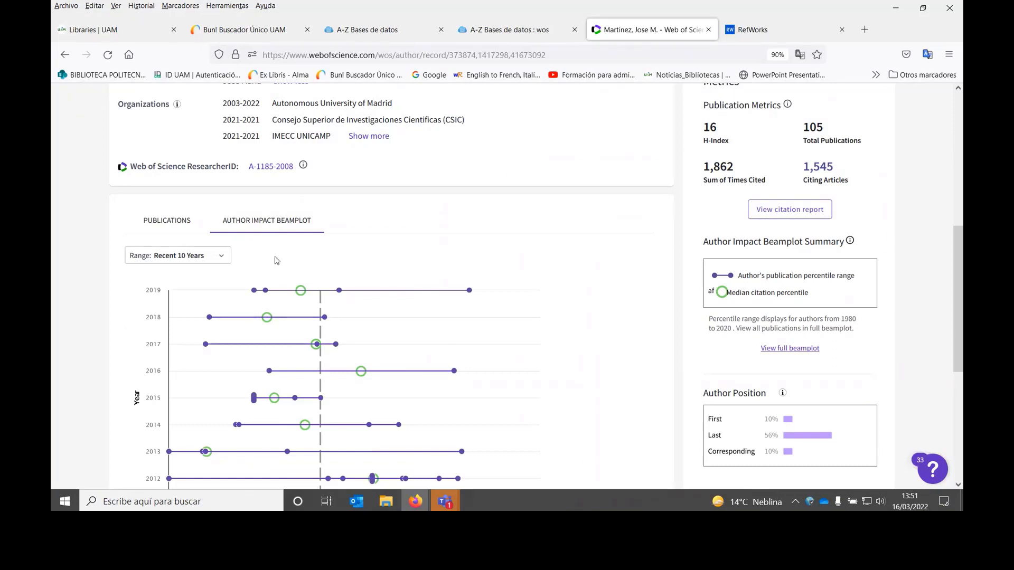
pyautogui.click(223, 259)
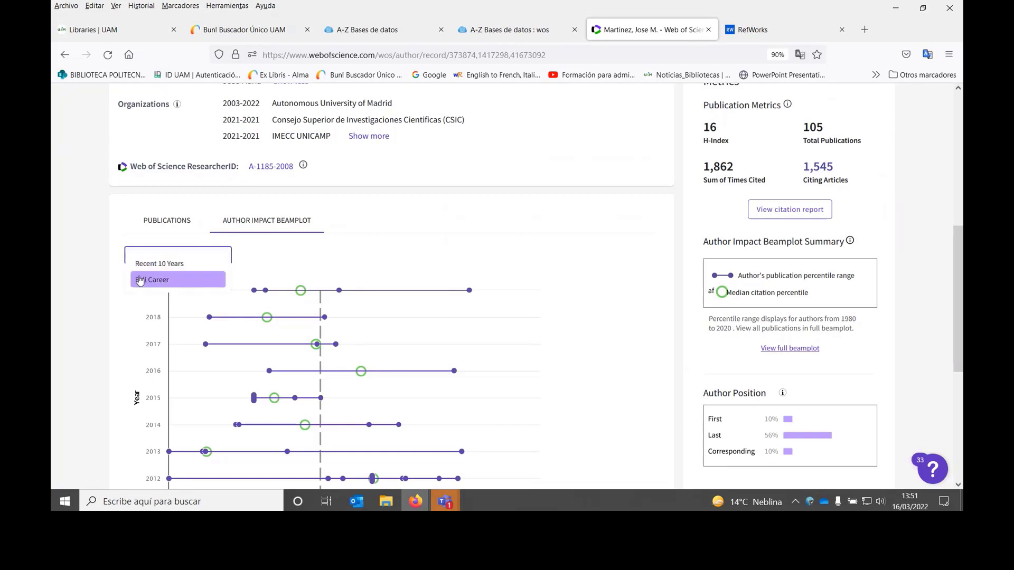
pyautogui.click(135, 282)
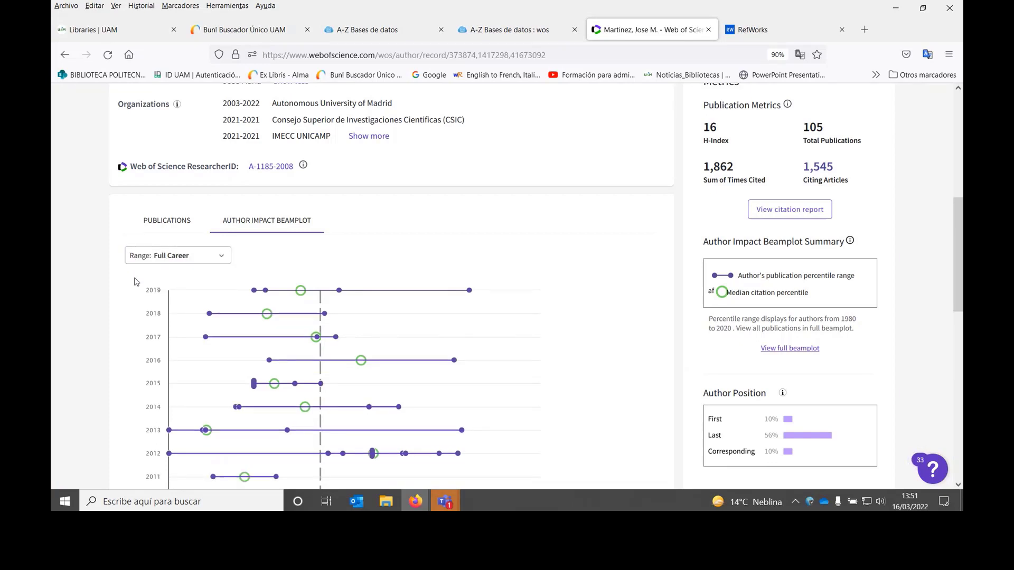
# Step: Review the full-career beamplot down to its legend and expand the explanation of how to read it
pyautogui.scroll(-6, 549, 344)
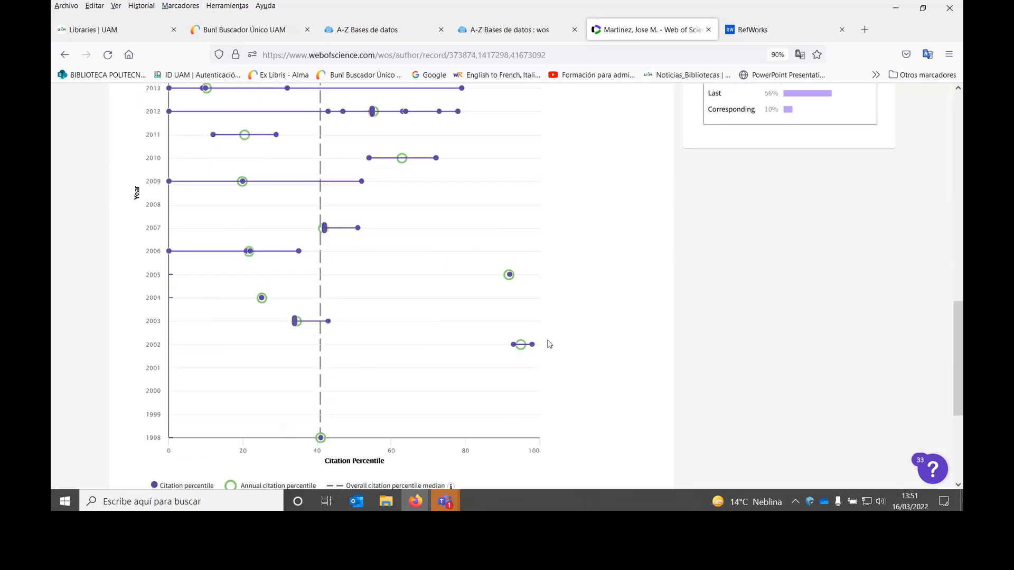
pyautogui.scroll(-4, 549, 344)
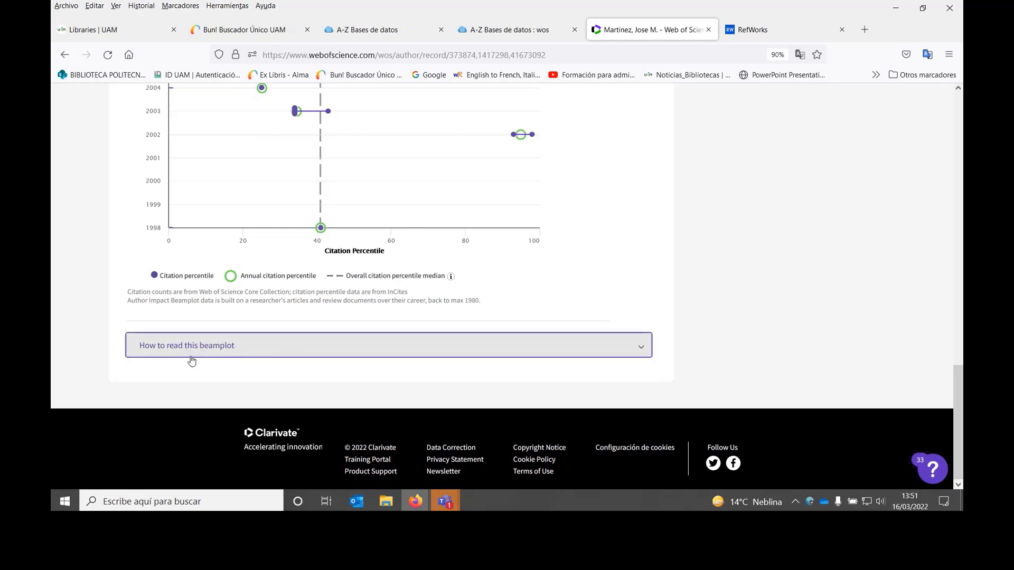
pyautogui.click(258, 354)
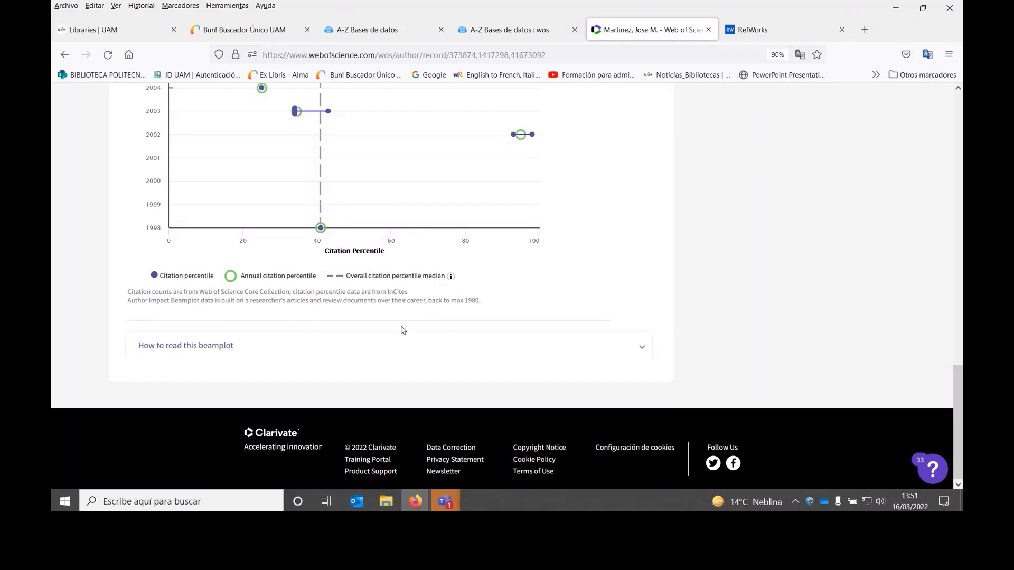
pyautogui.click(642, 347)
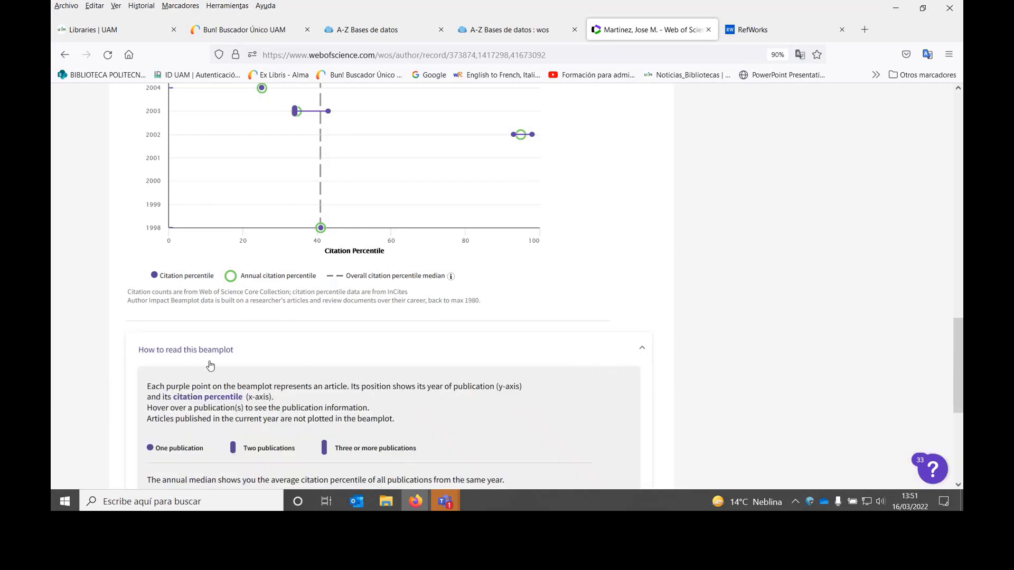
# Step: Read the guide to interpreting the beamplot, and check the 1998 annual median and the overall median on the plot
pyautogui.scroll(-3, 275, 351)
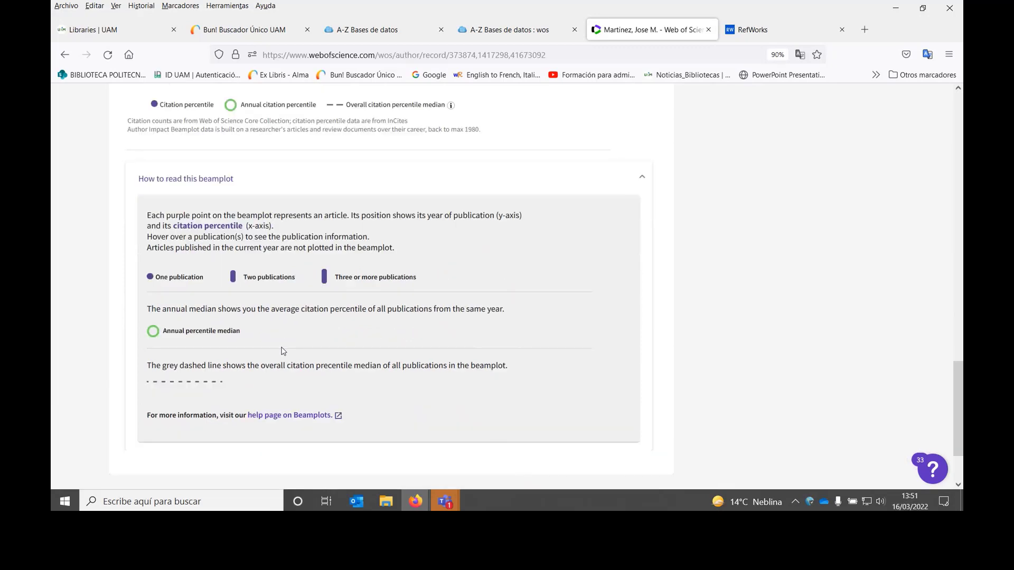
pyautogui.scroll(4, 281, 351)
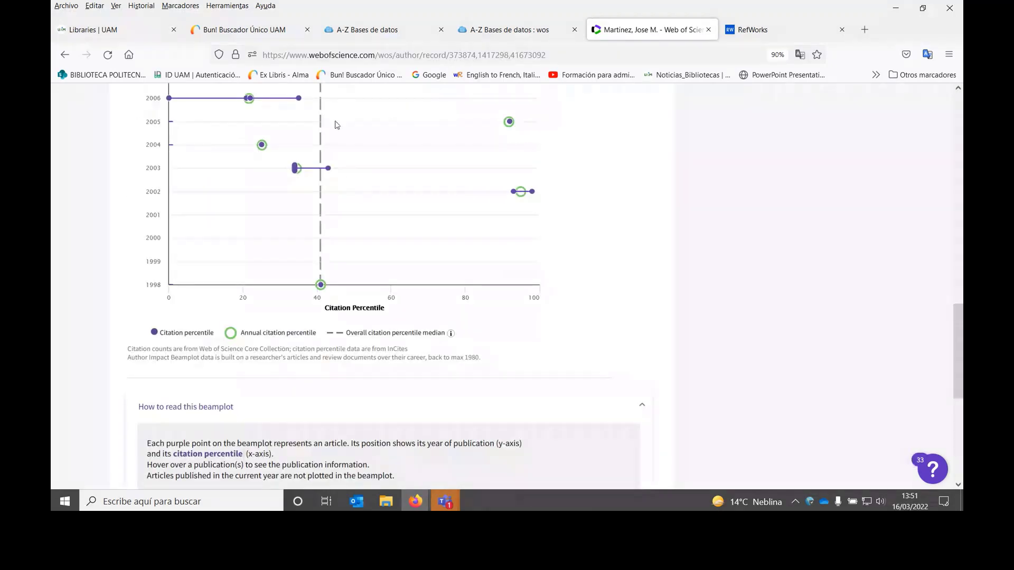
pyautogui.moveTo(320, 284)
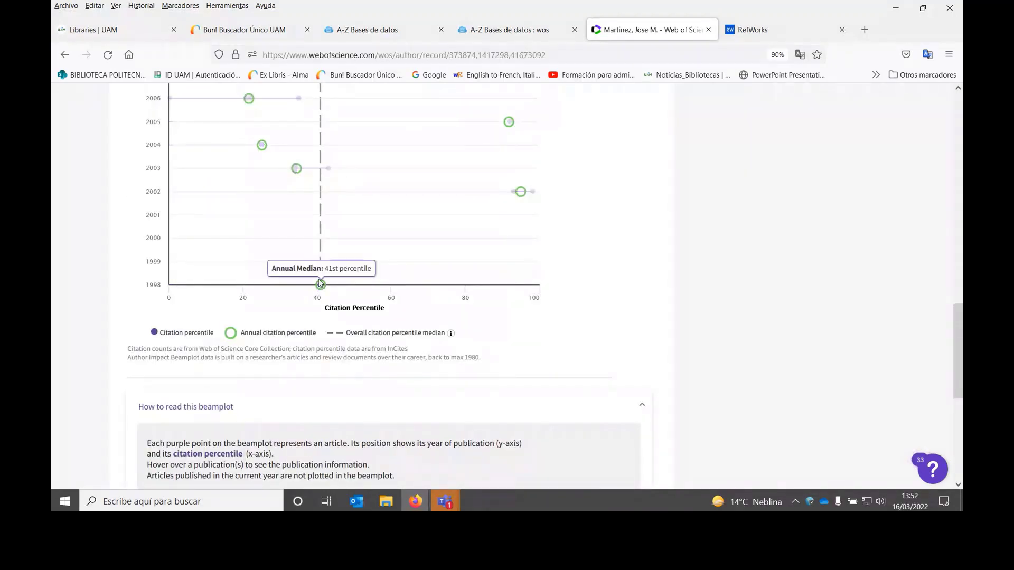
pyautogui.moveTo(323, 195)
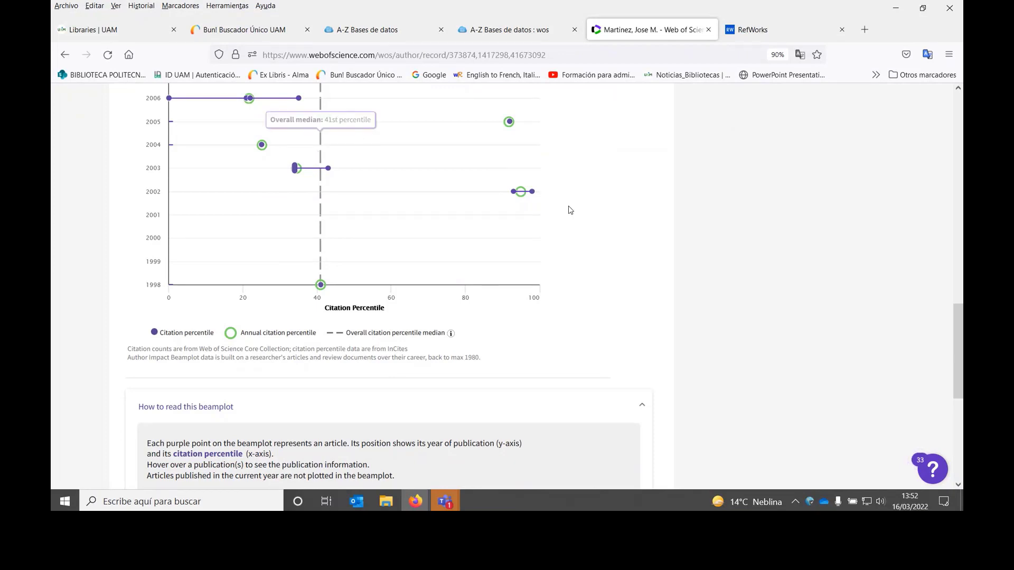
# Step: Inspect publication details for the 2002 and 2003 points on the beamplot, and review the profile's author position figures and metrics
pyautogui.scroll(3, 568, 208)
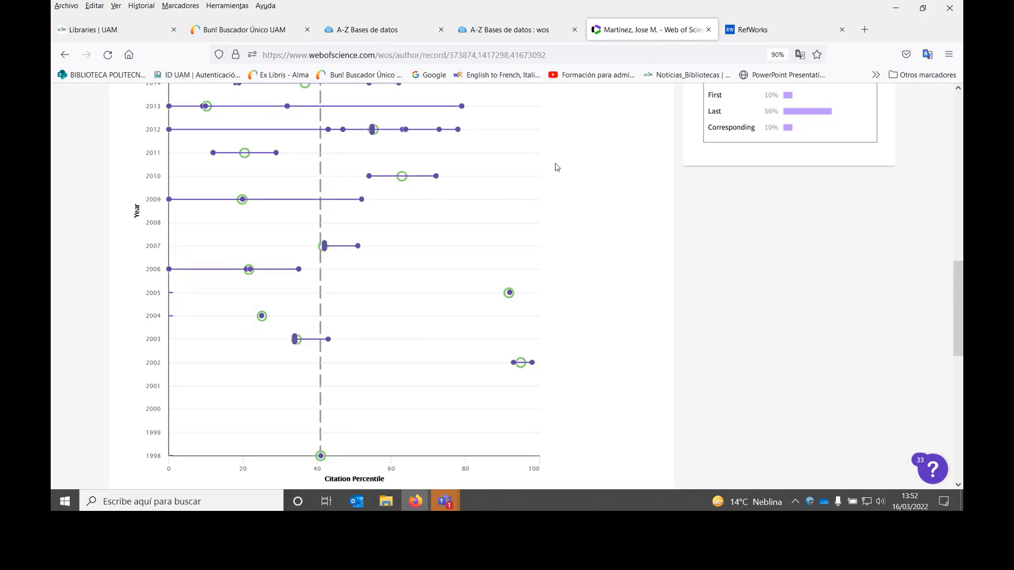
pyautogui.moveTo(533, 365)
pyautogui.moveTo(294, 343)
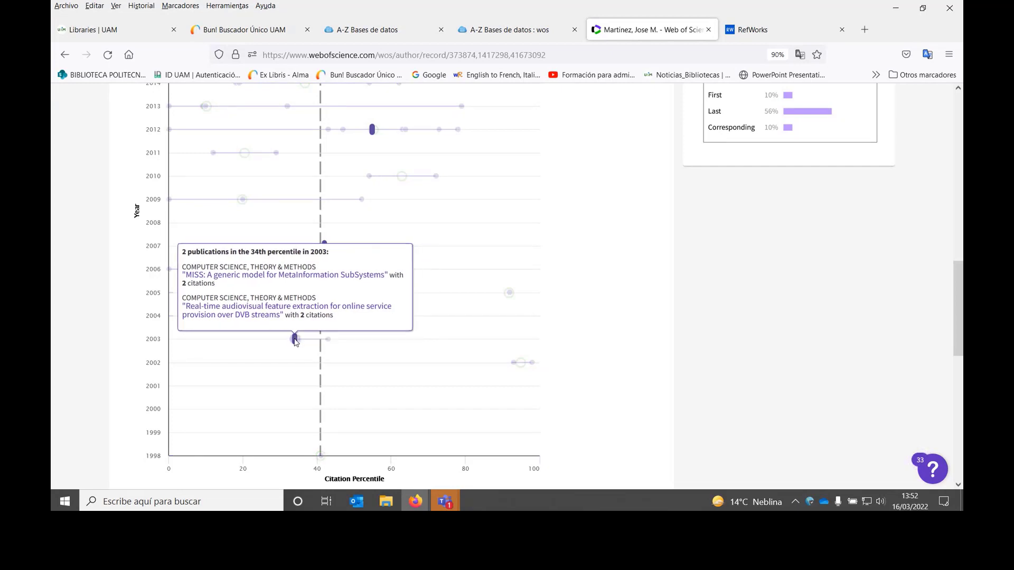
pyautogui.scroll(2, 586, 181)
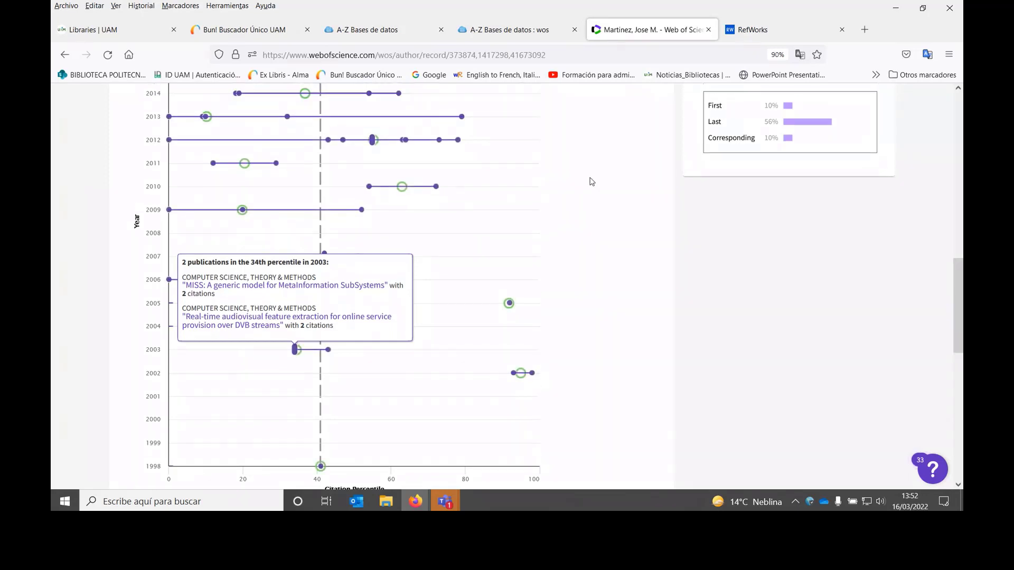
pyautogui.moveTo(368, 197)
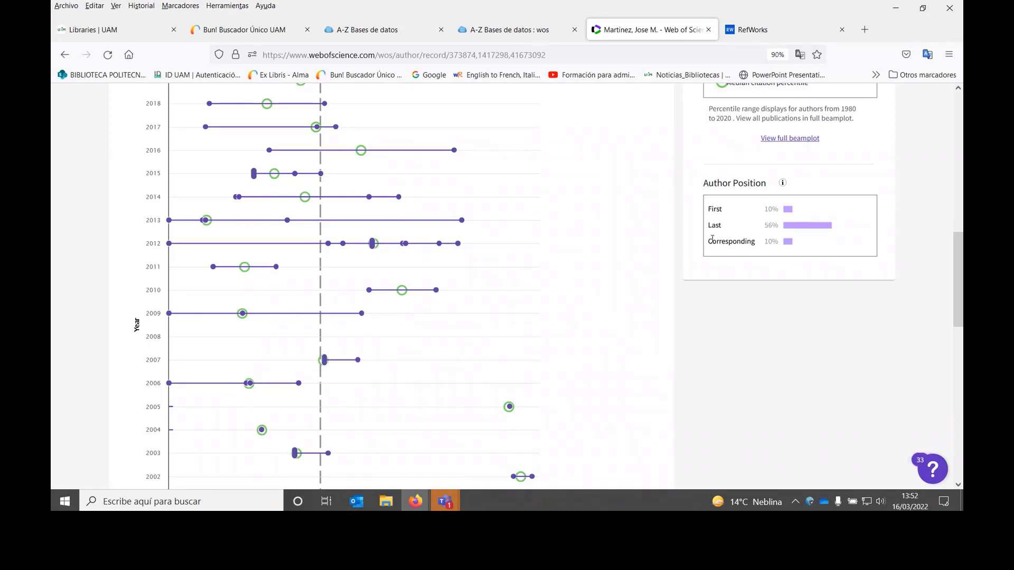
pyautogui.scroll(10, 702, 359)
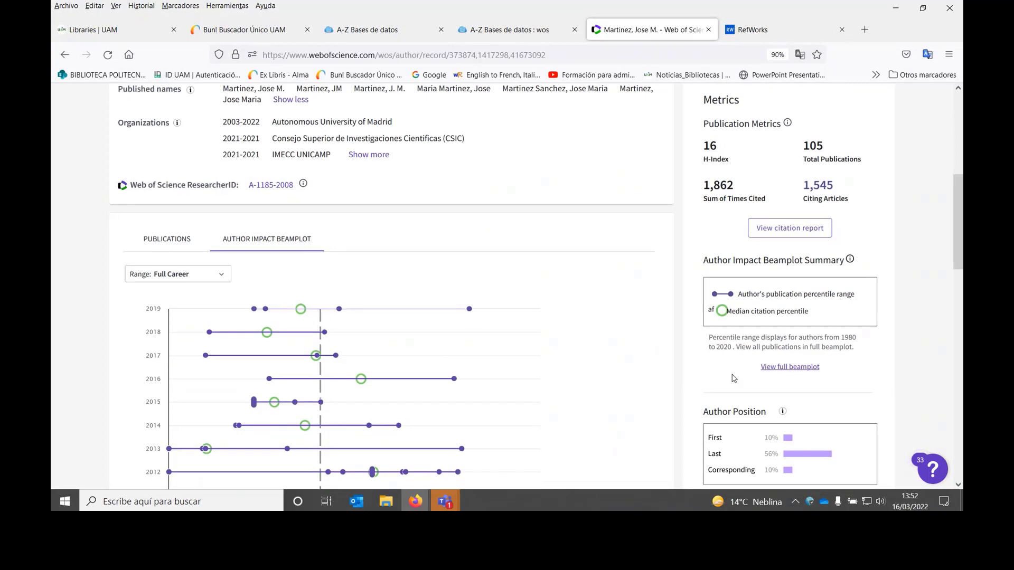
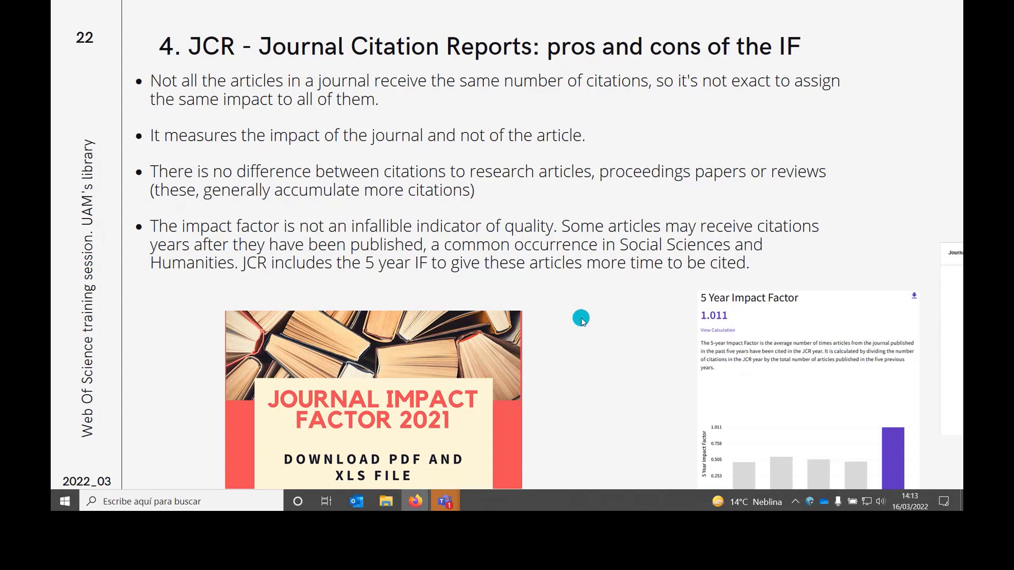
# Step: Switch to the Lancet profile in Journal Citation Reports and examine its additional metrics, including the 5 Year Impact Factor and Immediacy Index
pyautogui.hotkey('alt', 'Tab')
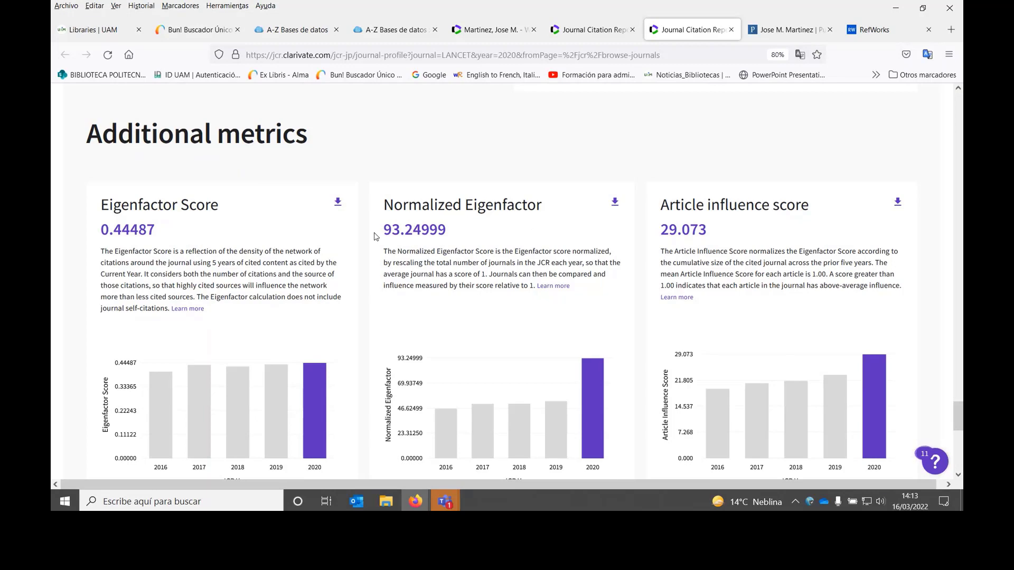
pyautogui.scroll(-6, 363, 252)
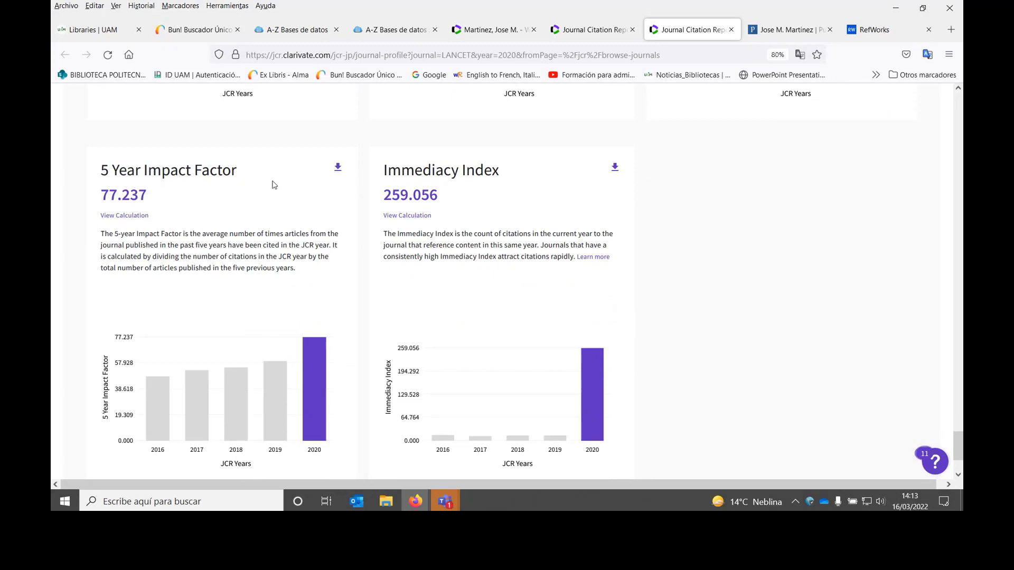
pyautogui.scroll(-3, 454, 227)
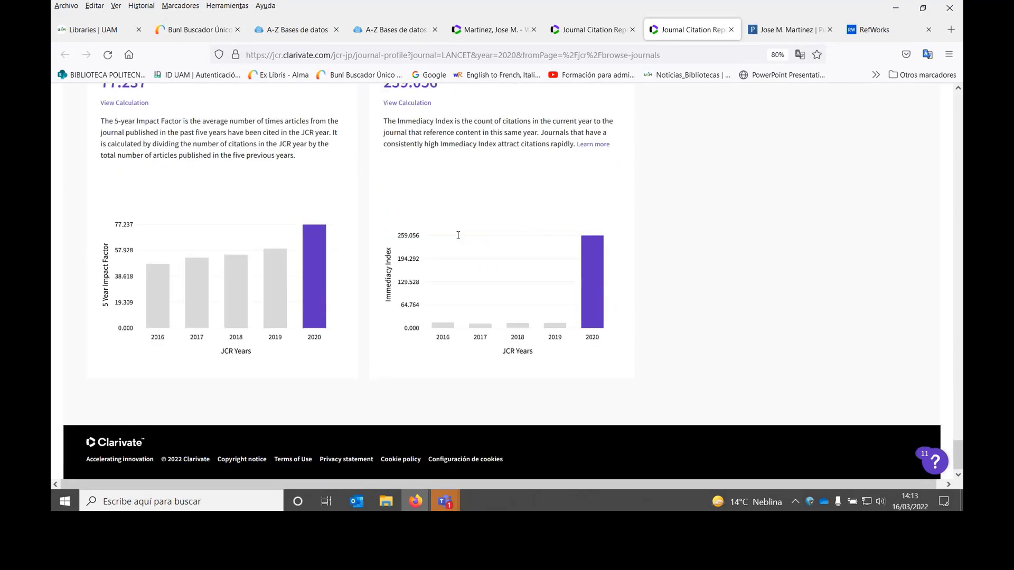
pyautogui.scroll(8, 459, 239)
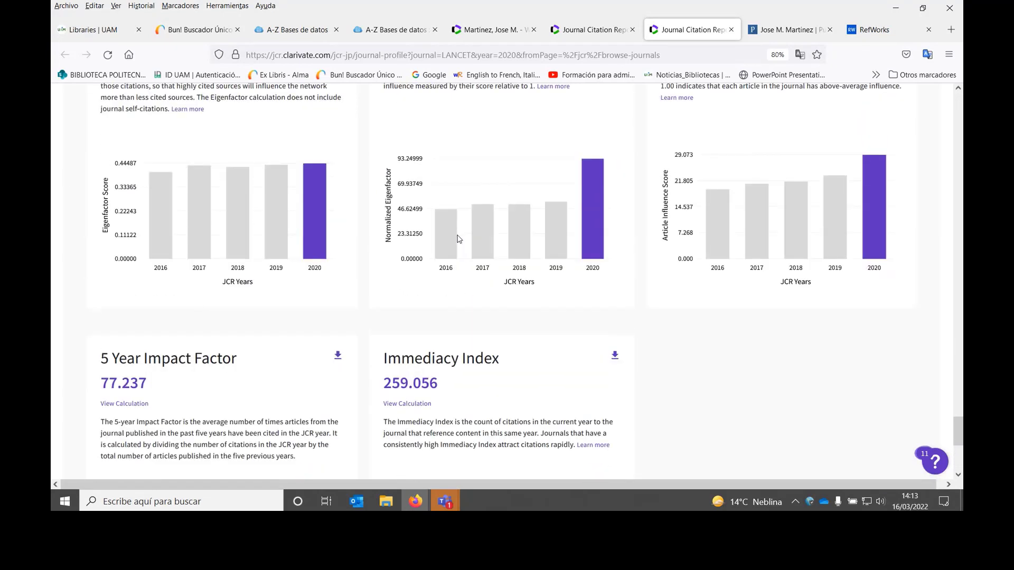
pyautogui.scroll(7, 459, 239)
pyautogui.scroll(7, 459, 239)
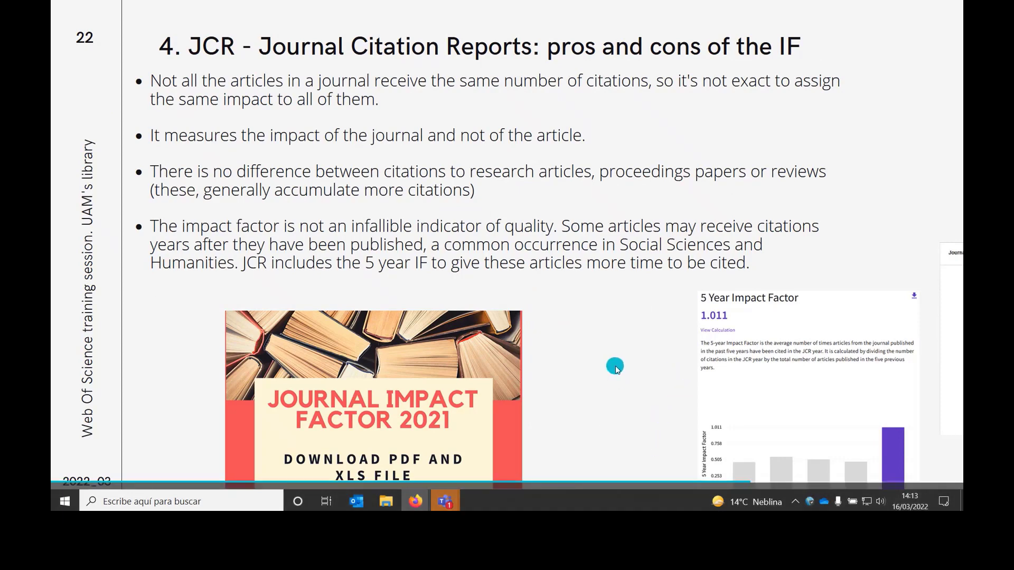
# Step: Advance to the Other WoS tools slide, open Master Journal List from the Journal Citation Reports page, and log in
pyautogui.click(641, 414)
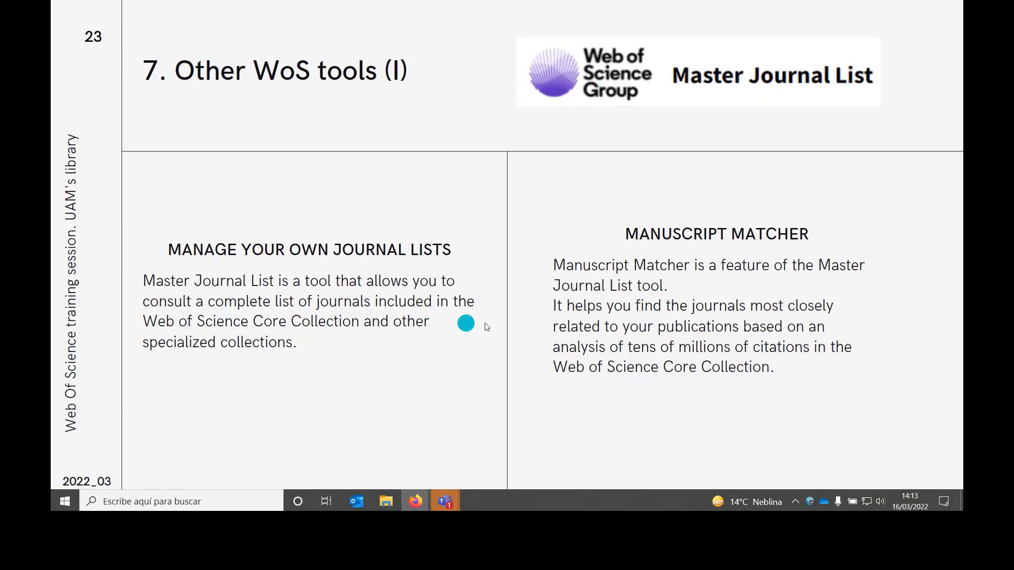
pyautogui.hotkey('alt', 'Tab')
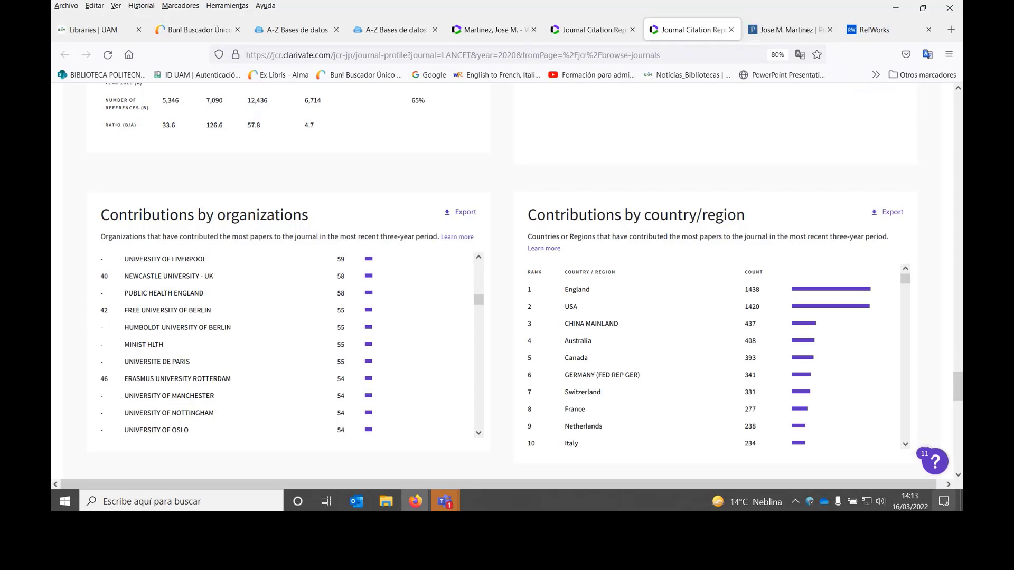
pyautogui.moveTo(957, 387); pyautogui.dragTo(957, 107)
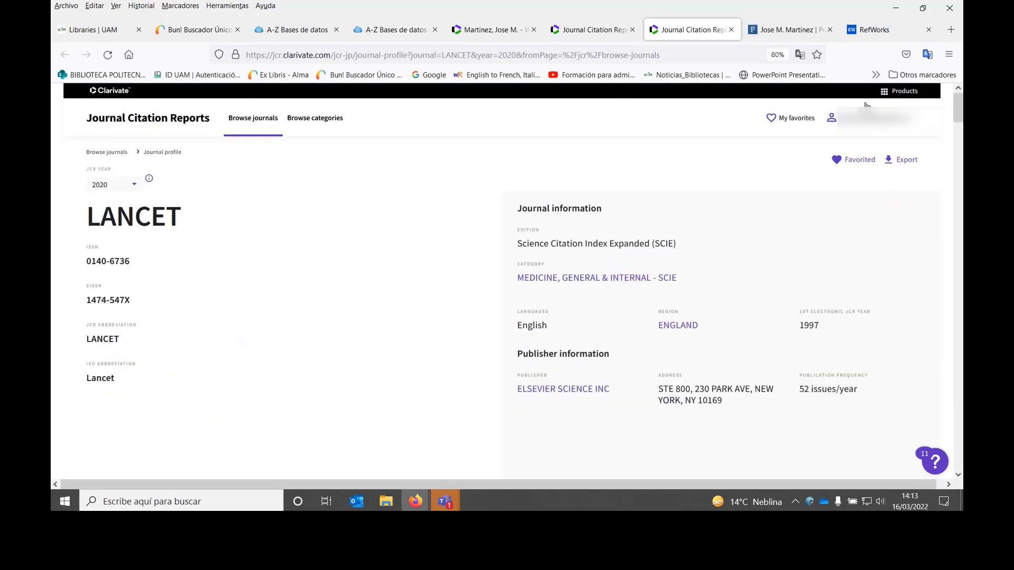
pyautogui.click(888, 92)
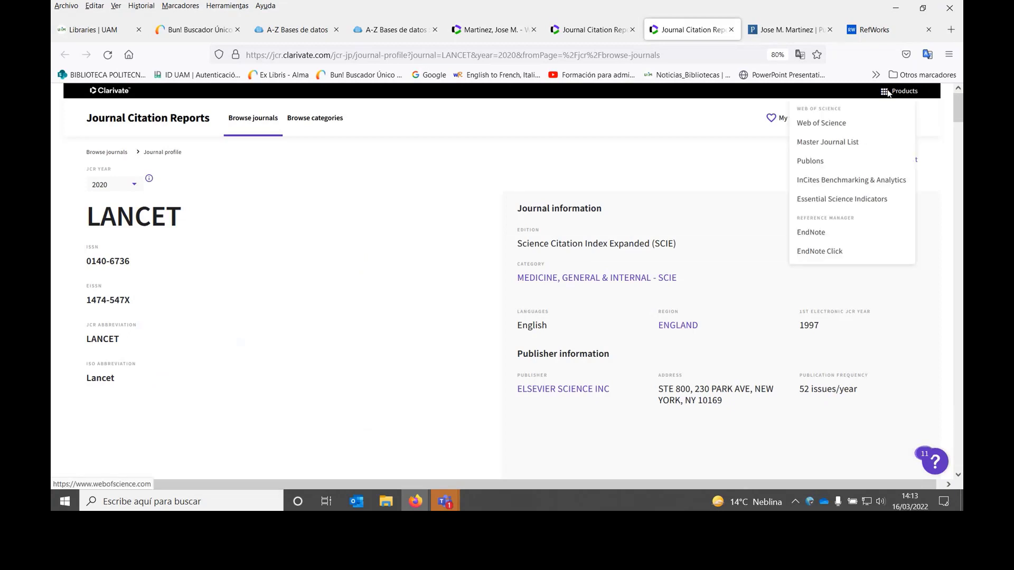
pyautogui.click(843, 147)
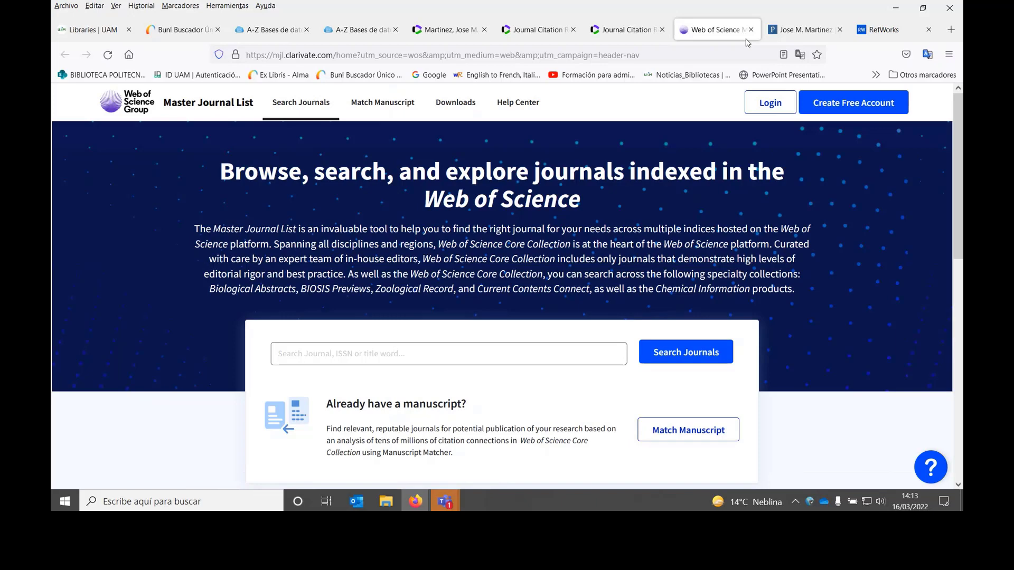
pyautogui.click(769, 103)
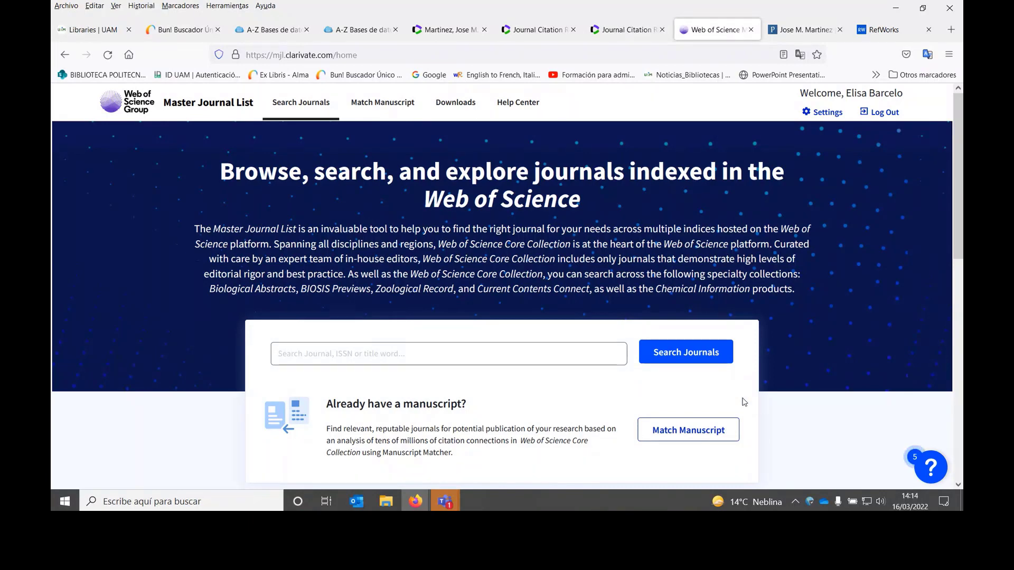
# Step: Search the Master Journal List for NEUROSCIENCE and review the exact match and other possible matches
pyautogui.click(315, 352)
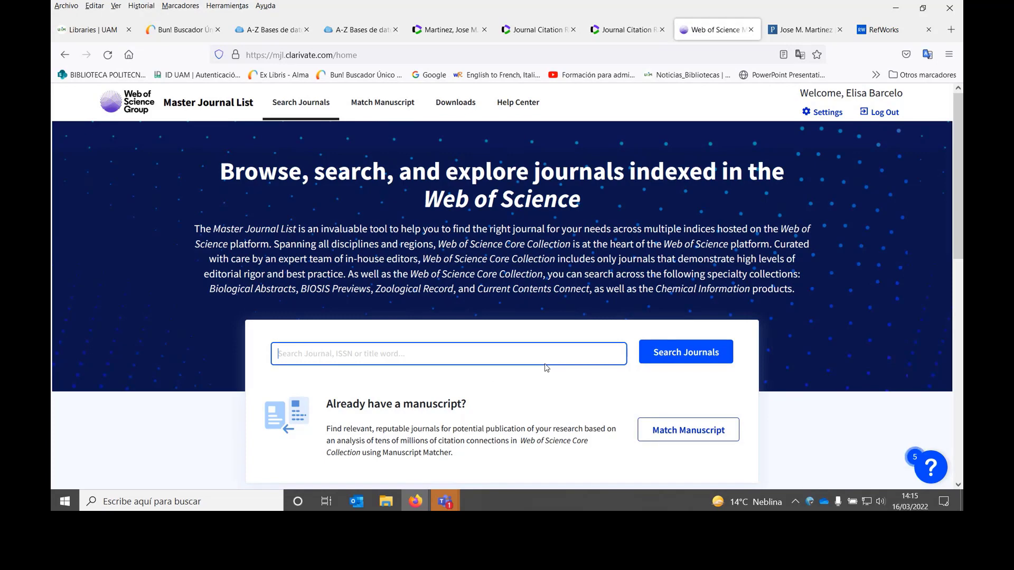
pyautogui.write('NEURO')
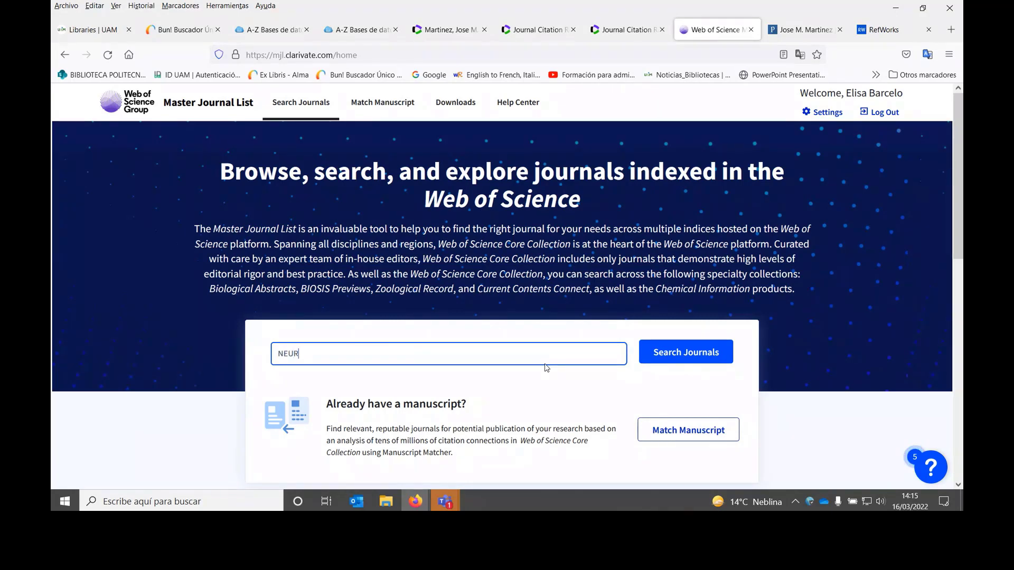
pyautogui.write('SCIENCE')
pyautogui.click(684, 354)
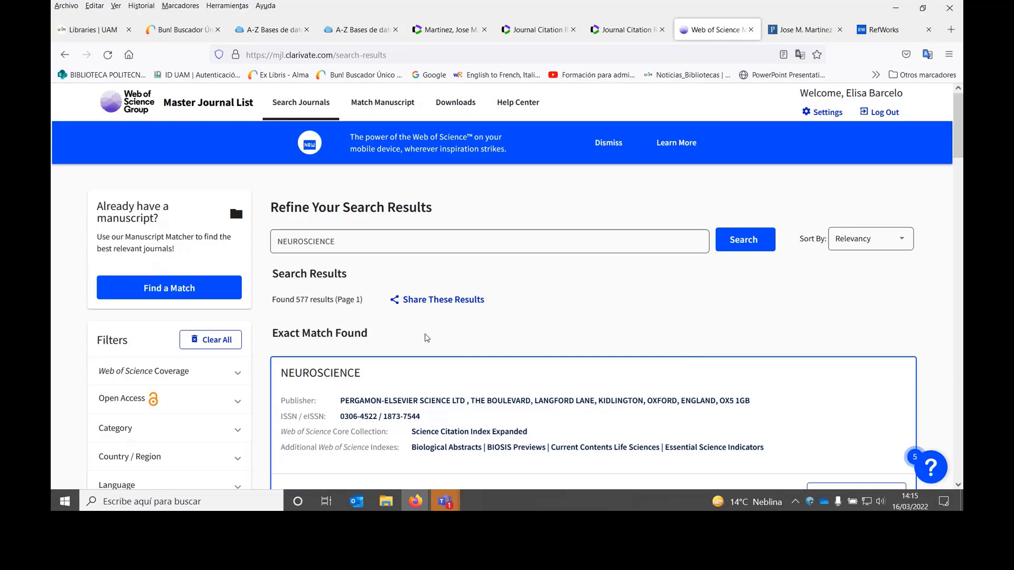
pyautogui.scroll(-2, 475, 339)
pyautogui.scroll(-4, 477, 336)
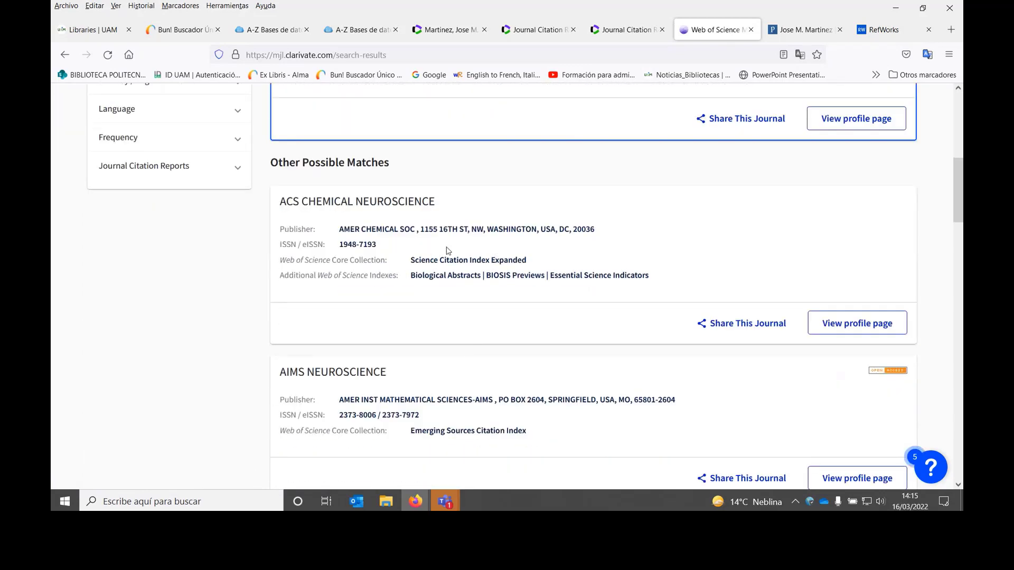
pyautogui.scroll(-9, 421, 199)
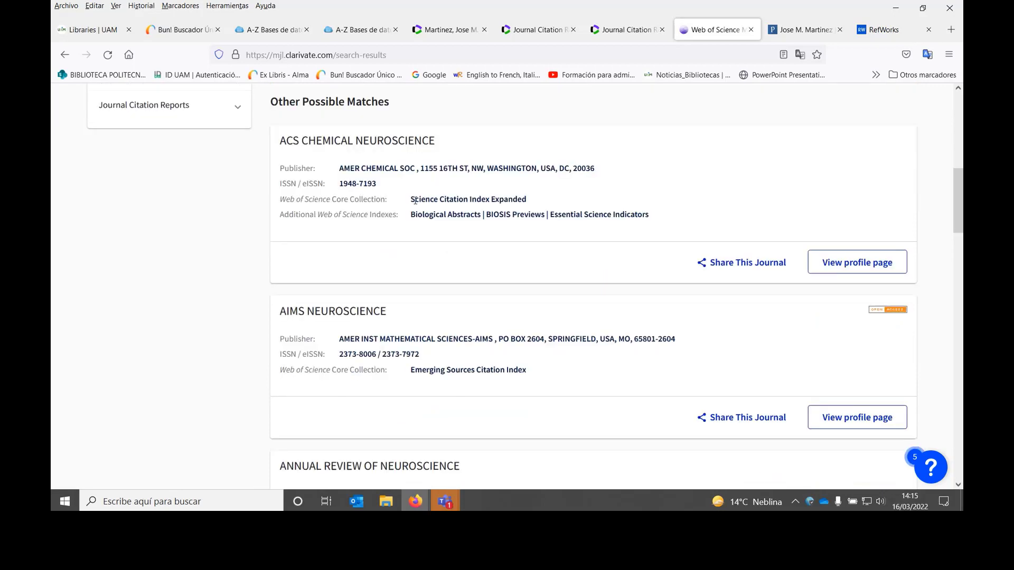
pyautogui.scroll(-5, 416, 204)
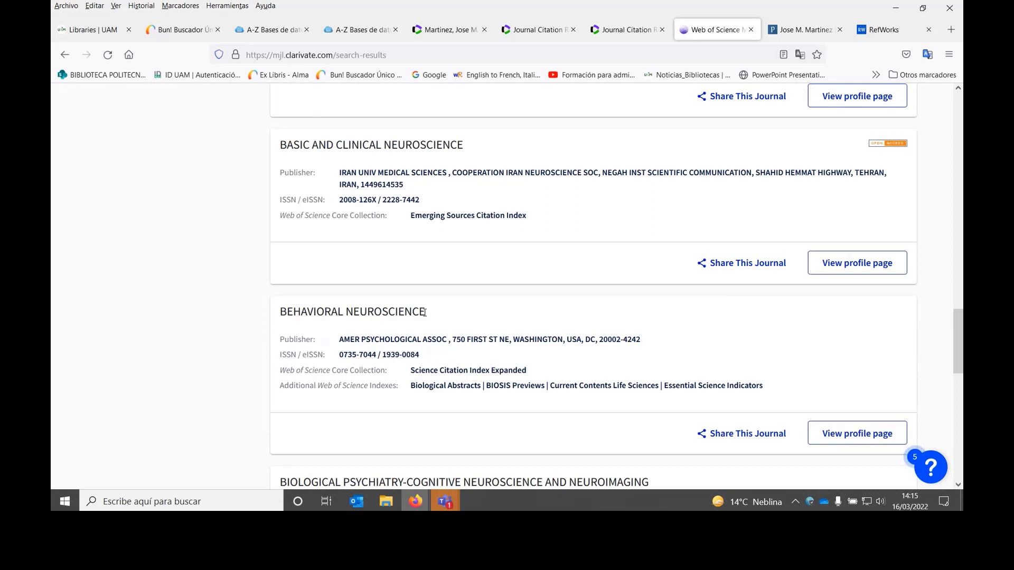
pyautogui.scroll(-3, 370, 324)
pyautogui.scroll(20, 391, 328)
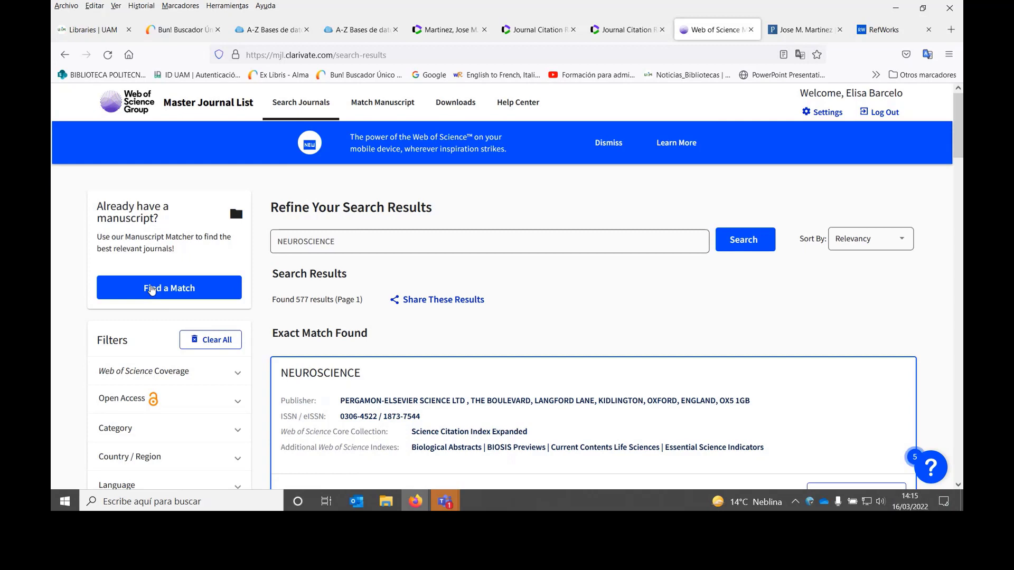
# Step: Find matching journals in Manuscript Matcher for the manuscript title FUELS and review the journals and match scores
pyautogui.click(151, 290)
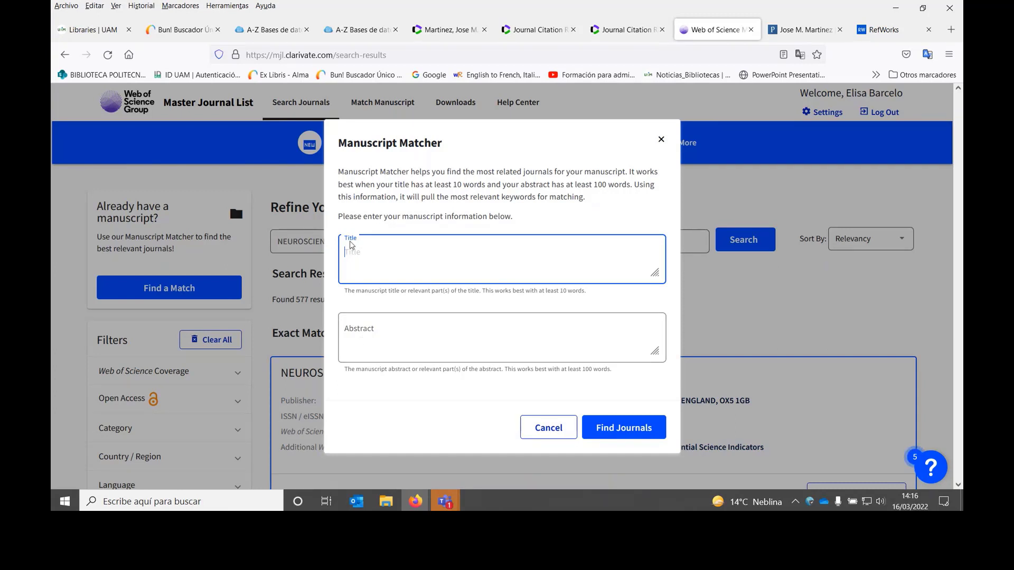
pyautogui.write('FUELS')
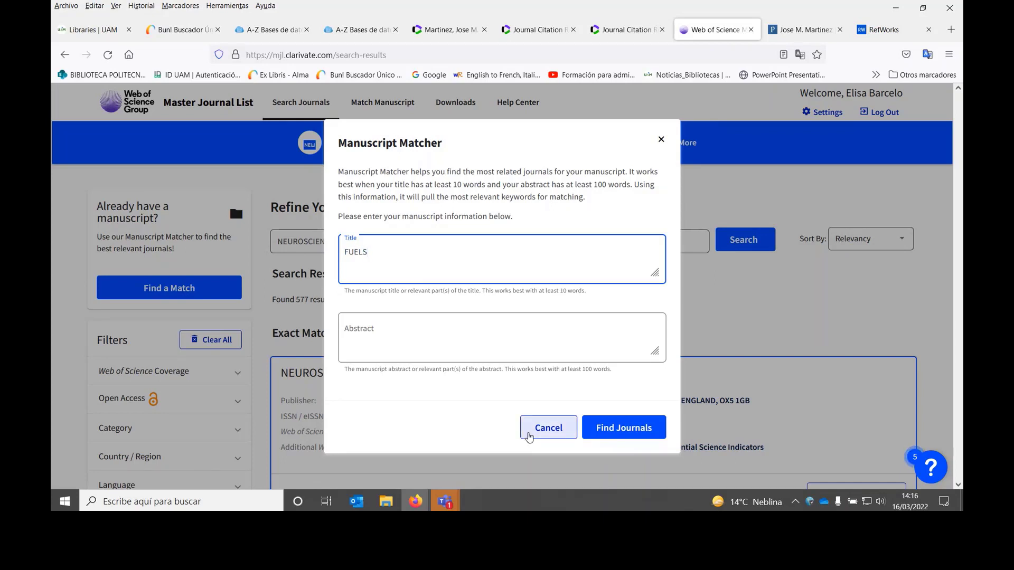
pyautogui.click(633, 431)
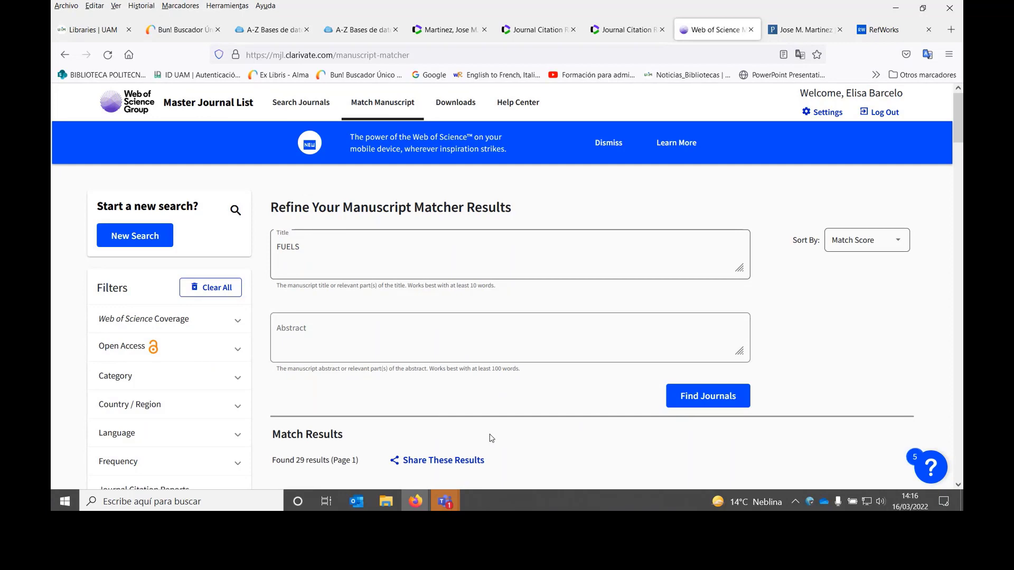
pyautogui.scroll(-5, 490, 445)
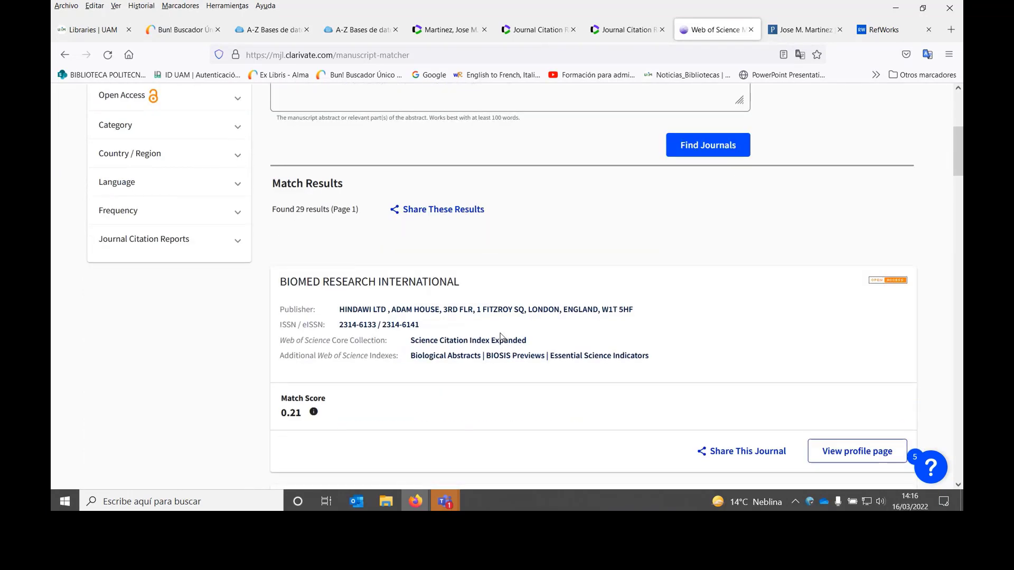
pyautogui.scroll(1, 513, 287)
pyautogui.scroll(-3, 516, 289)
pyautogui.scroll(-2, 516, 289)
pyautogui.scroll(-8, 516, 289)
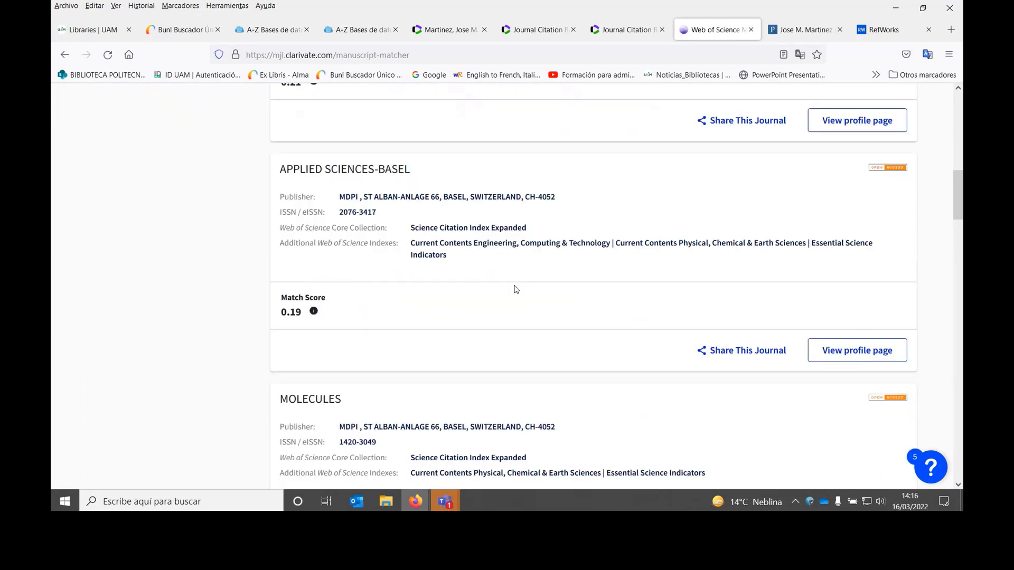
pyautogui.scroll(-6, 516, 288)
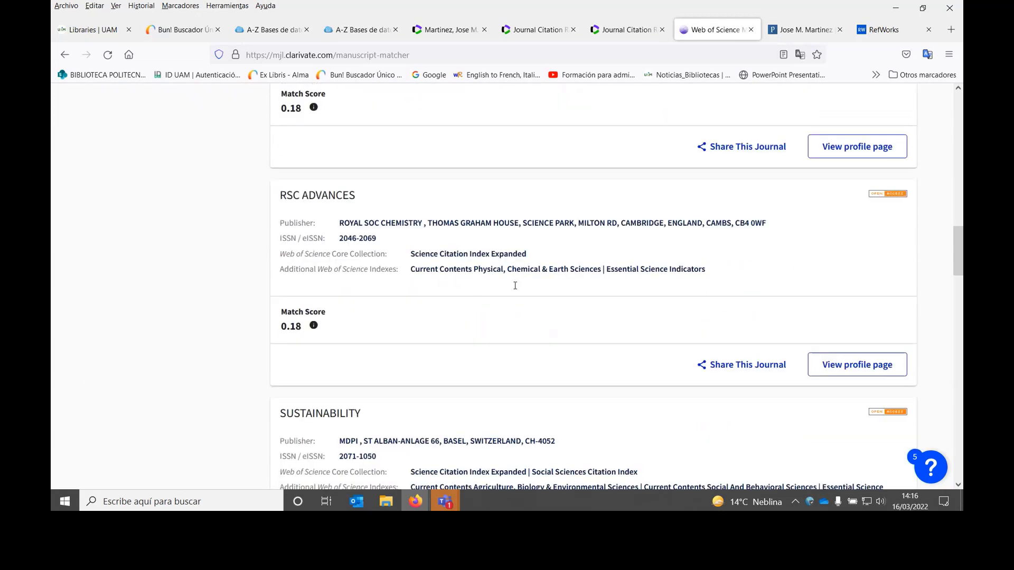
pyautogui.scroll(-7, 372, 377)
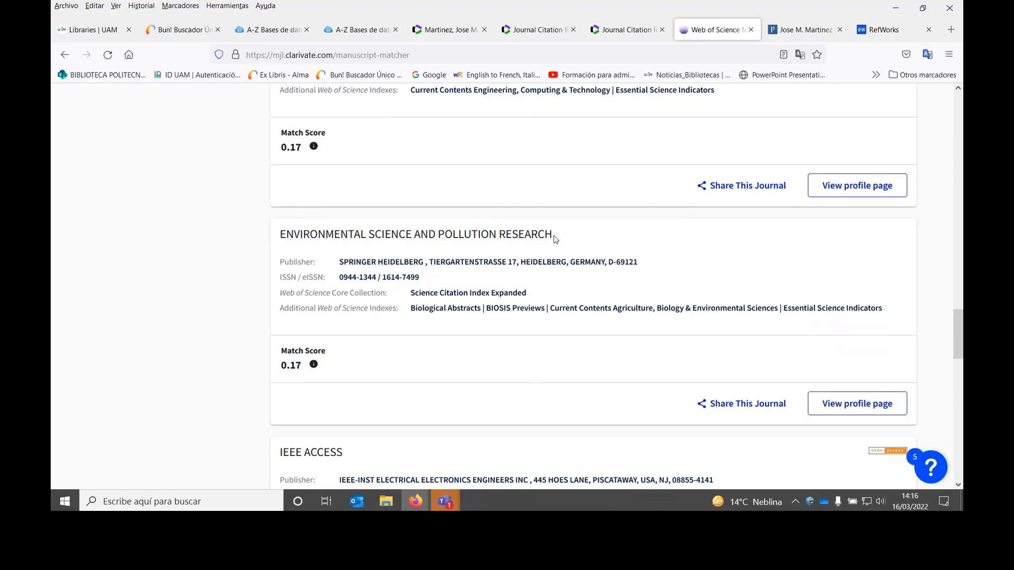
# Step: Review more Manuscript Matcher journals and their match scores, and advance the presentation to the EndNote Click slide
pyautogui.scroll(-8, 557, 256)
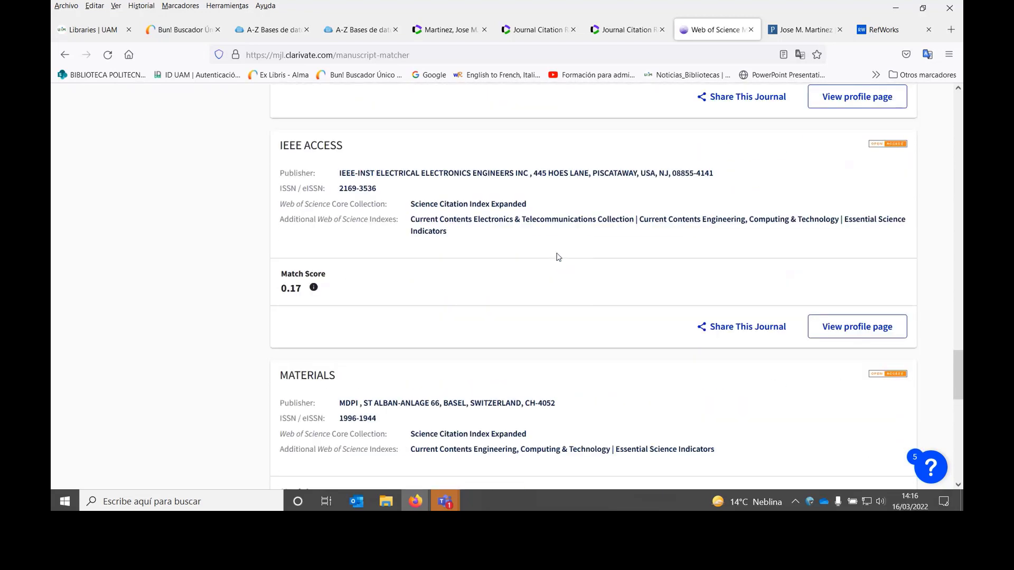
pyautogui.scroll(6, 557, 256)
pyautogui.scroll(-15, 475, 169)
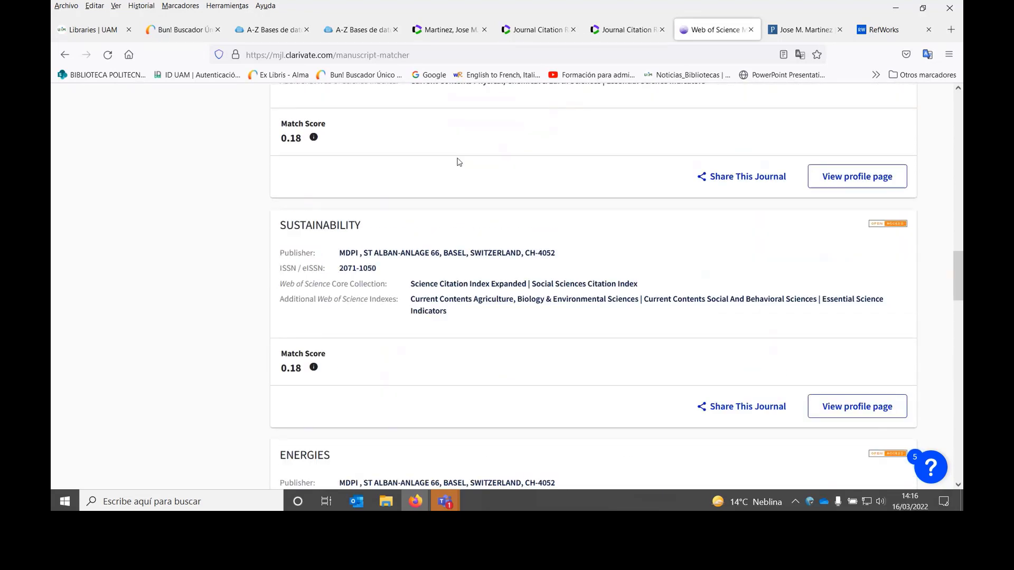
pyautogui.hotkey('alt', 'Tab')
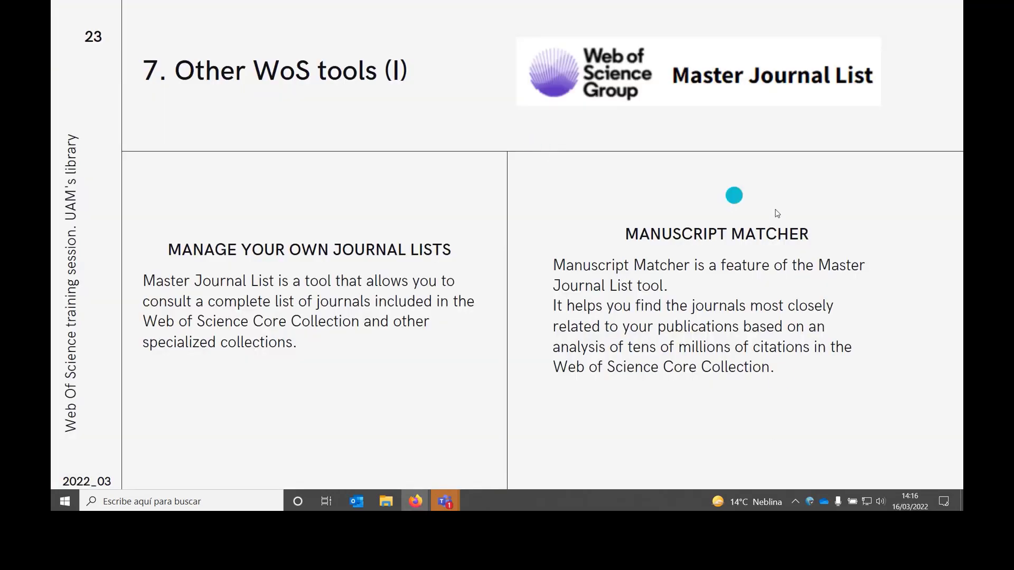
pyautogui.click(741, 427)
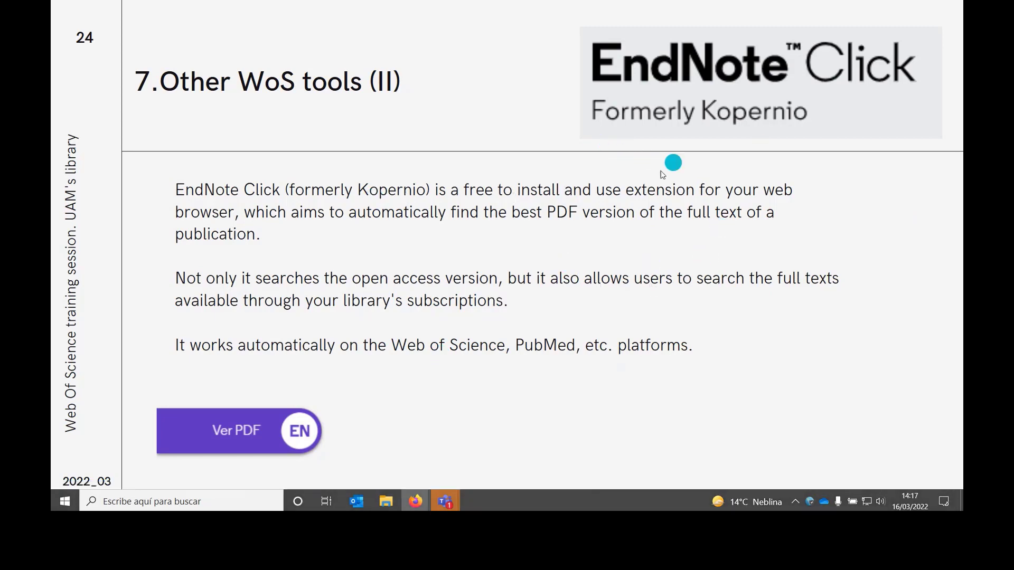
# Step: Switch to the browser, open EndNote Click from the Web of Science author record page, and translate its homepage into English
pyautogui.hotkey('alt', 'Tab')
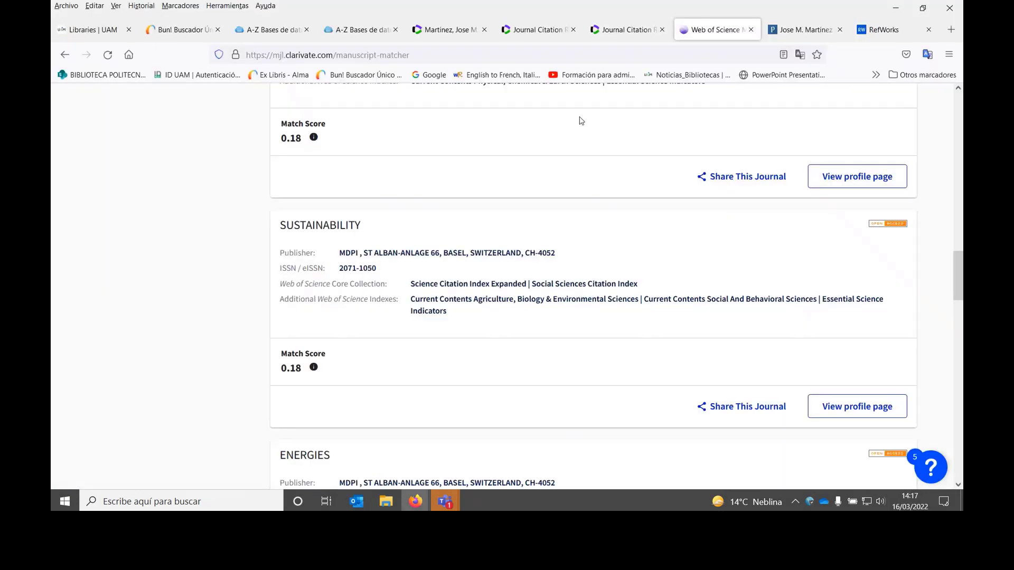
pyautogui.moveTo(959, 279); pyautogui.dragTo(958, 113)
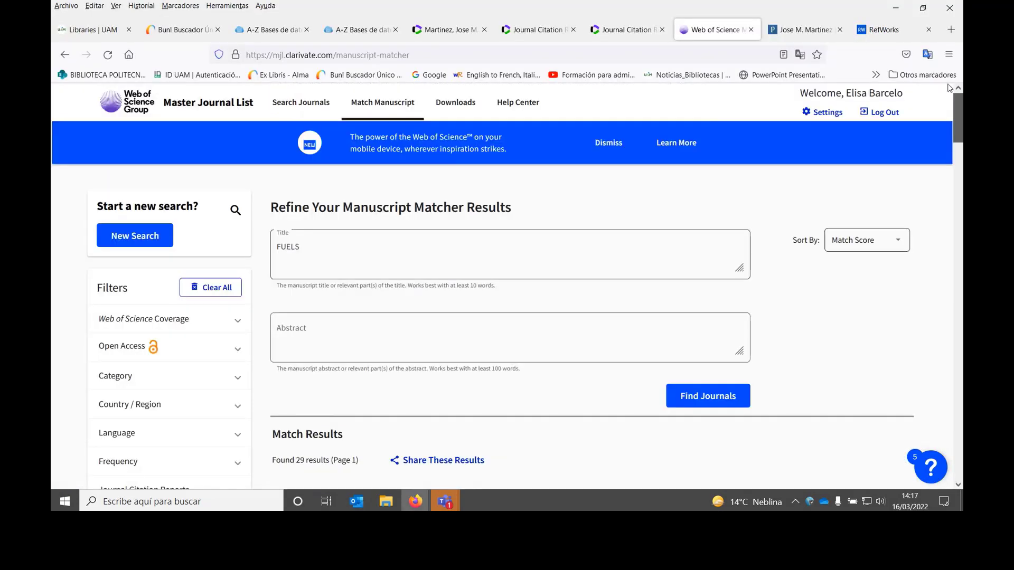
pyautogui.click(449, 30)
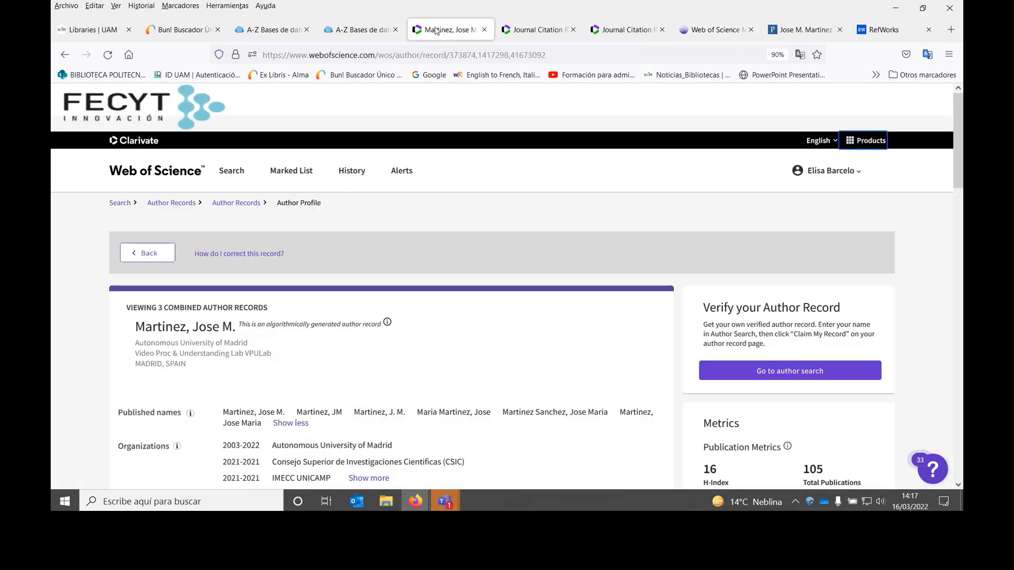
pyautogui.click(851, 146)
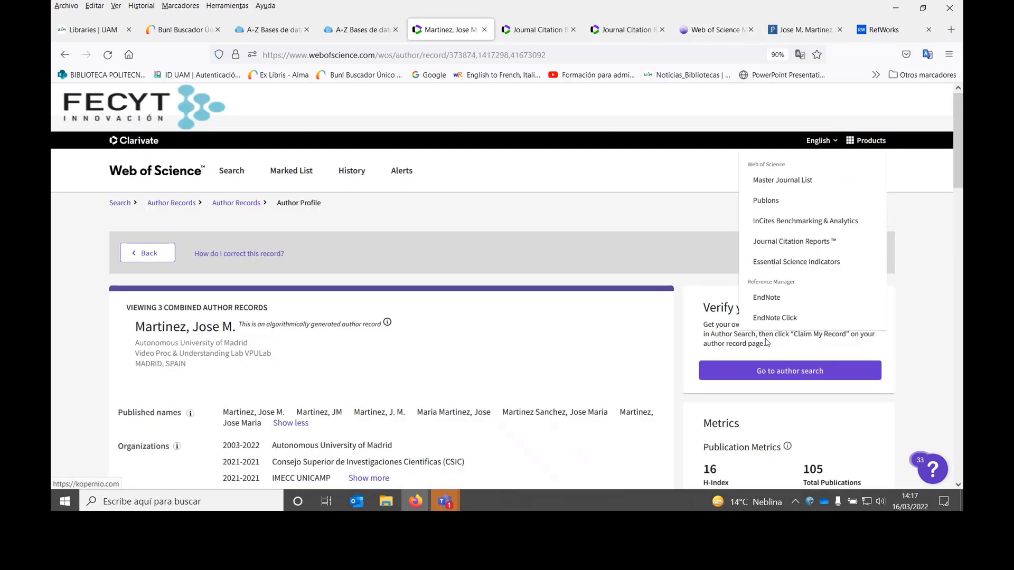
pyautogui.click(771, 318)
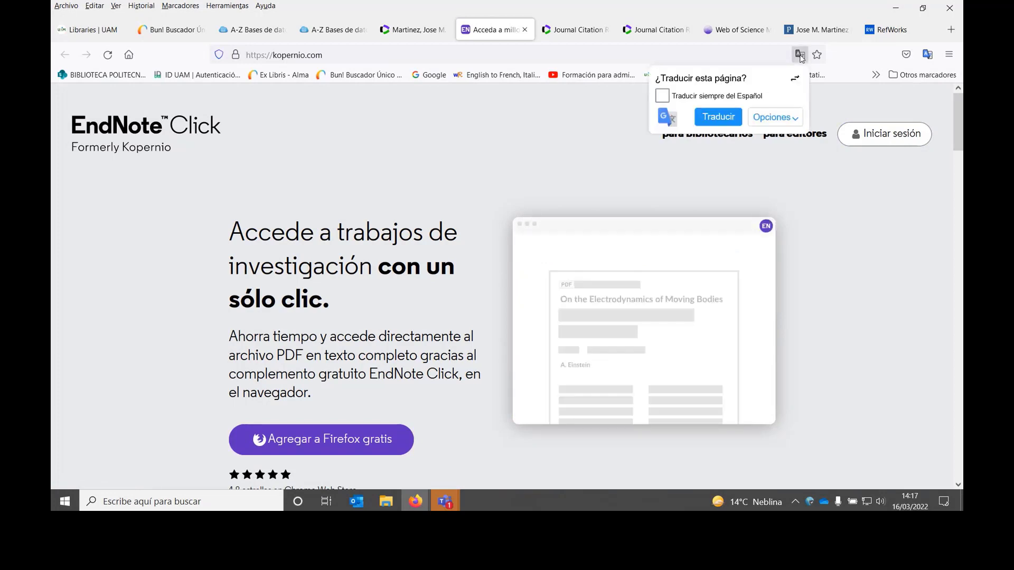
pyautogui.click(719, 117)
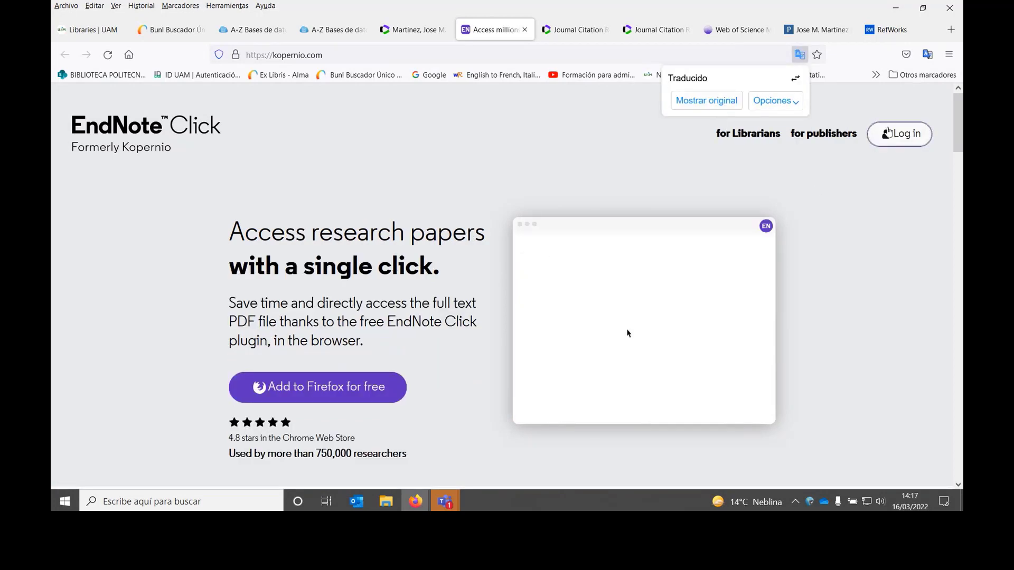
# Step: View the EndNote Click sign-in page with its login form and plugin installation option, and return to the homepage
pyautogui.click(887, 136)
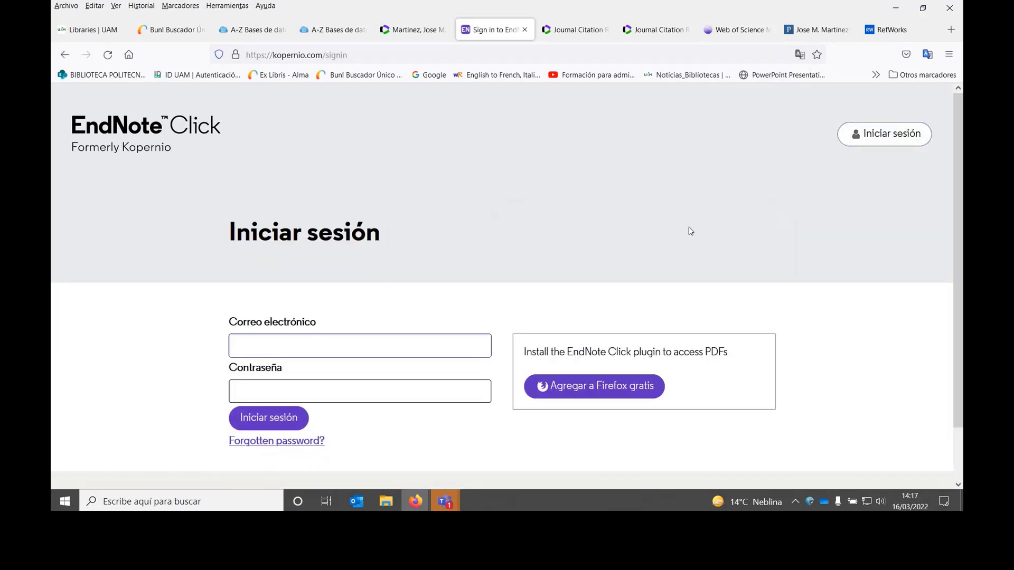
pyautogui.scroll(-2, 320, 235)
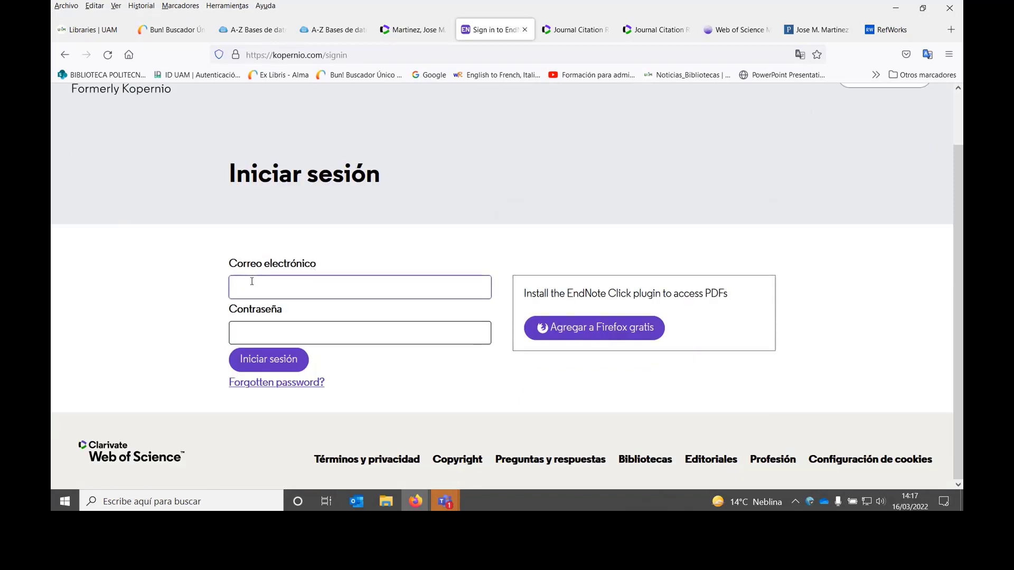
pyautogui.click(64, 55)
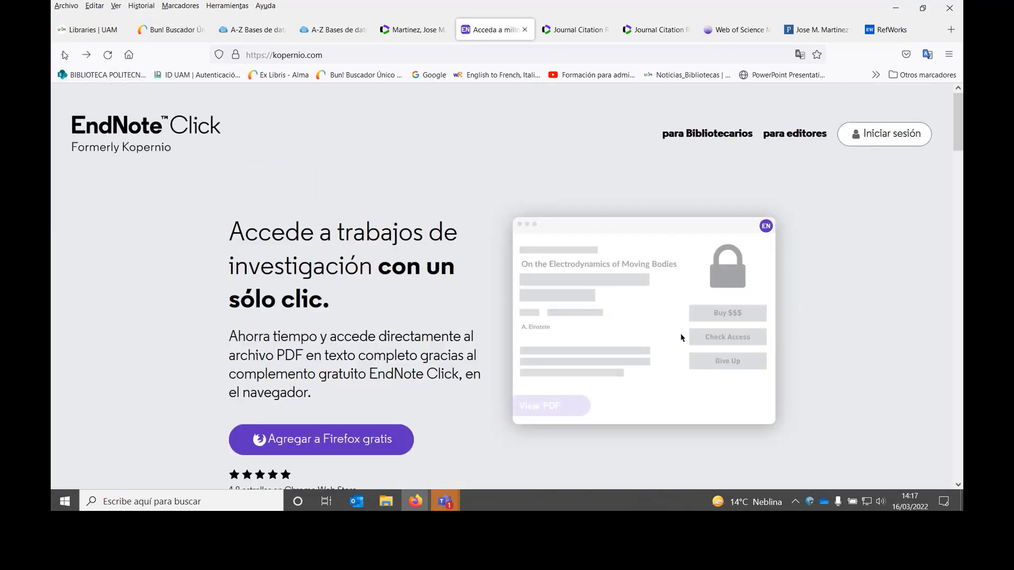